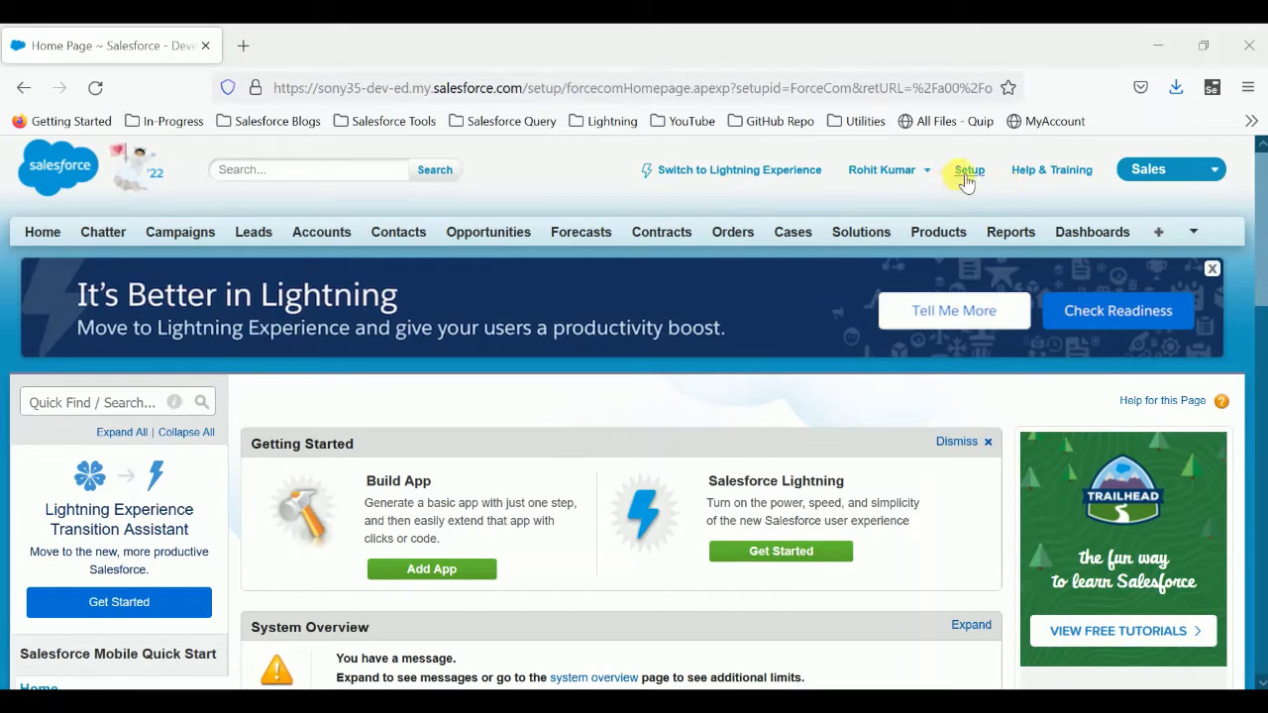
Search Setup for 'objects' and open the Demo object, scrolling to its First Number, Second Number and Result fields
click(99, 403)
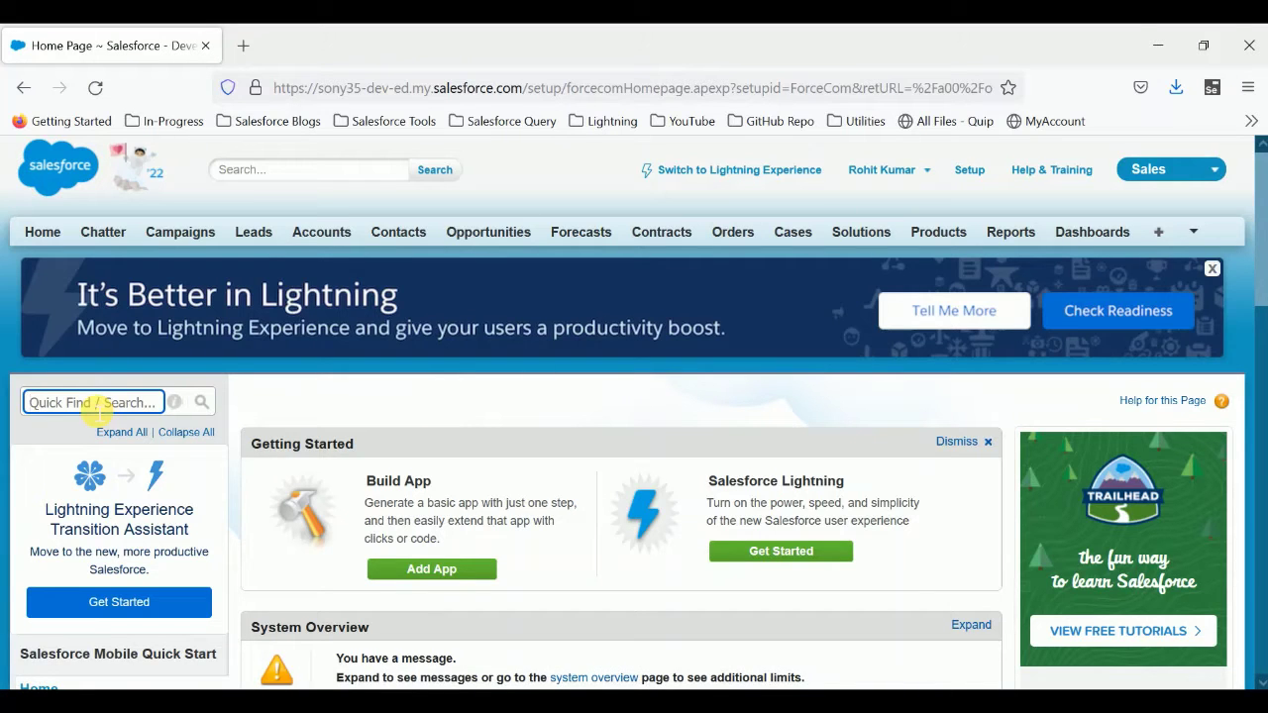
text(objects)
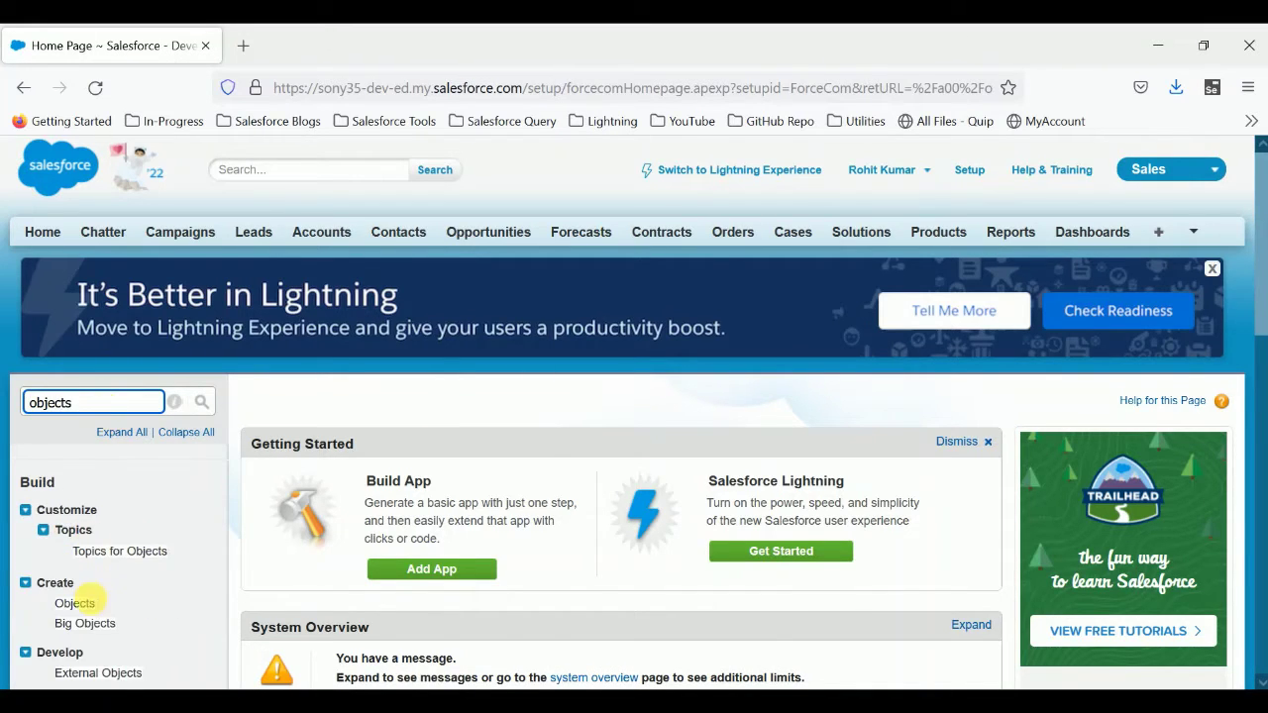
scroll(89, 525, down, 5)
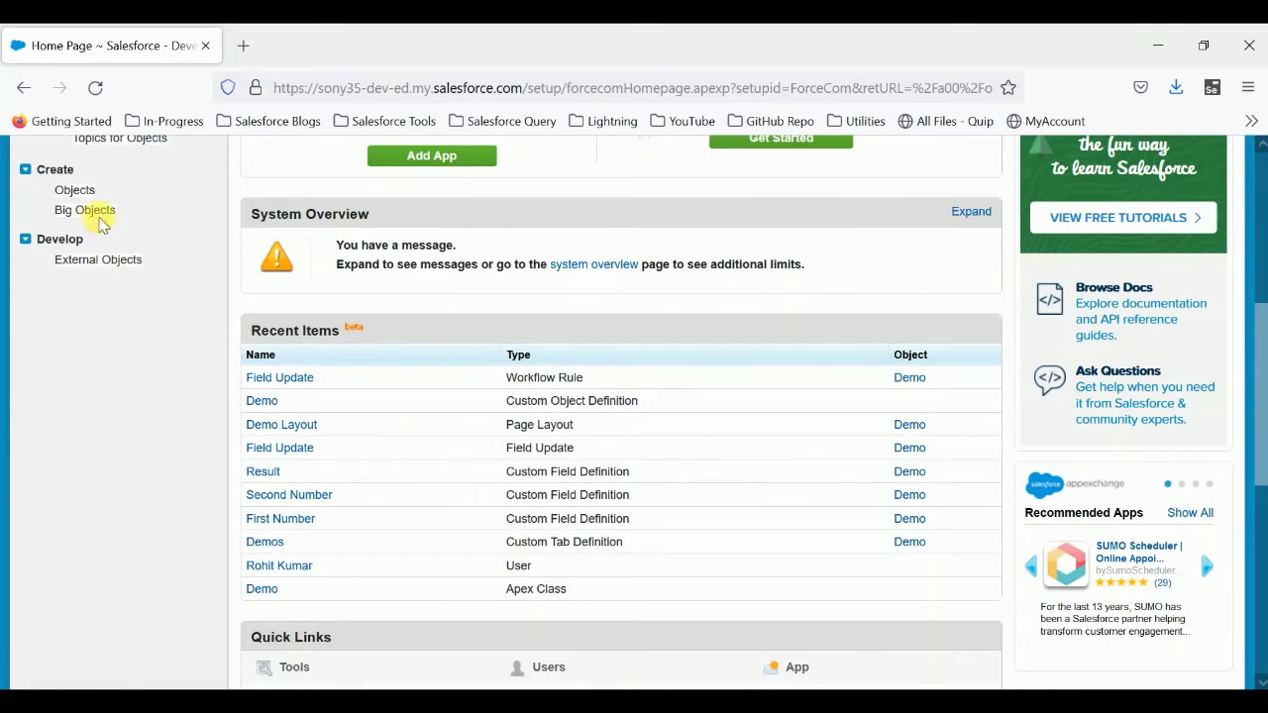
click(79, 191)
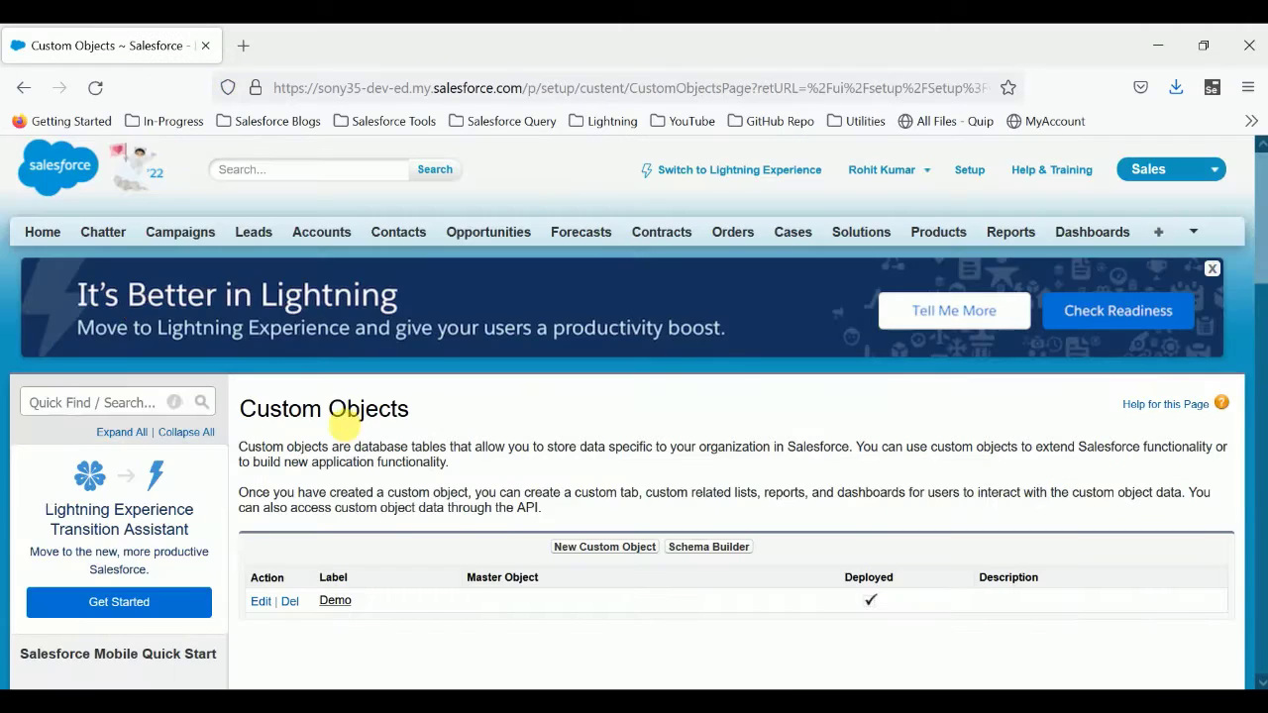
scroll(538, 524, down, 3)
click(347, 396)
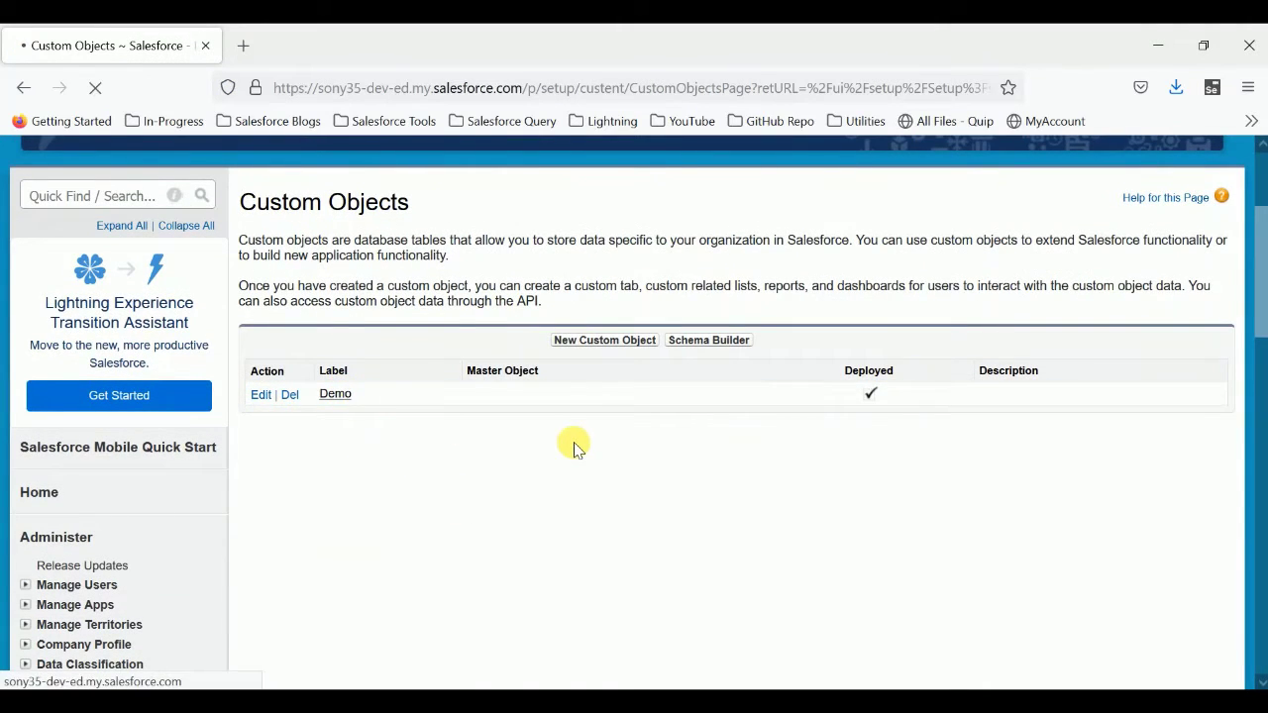
scroll(575, 460, down, 3)
scroll(575, 464, down, 4)
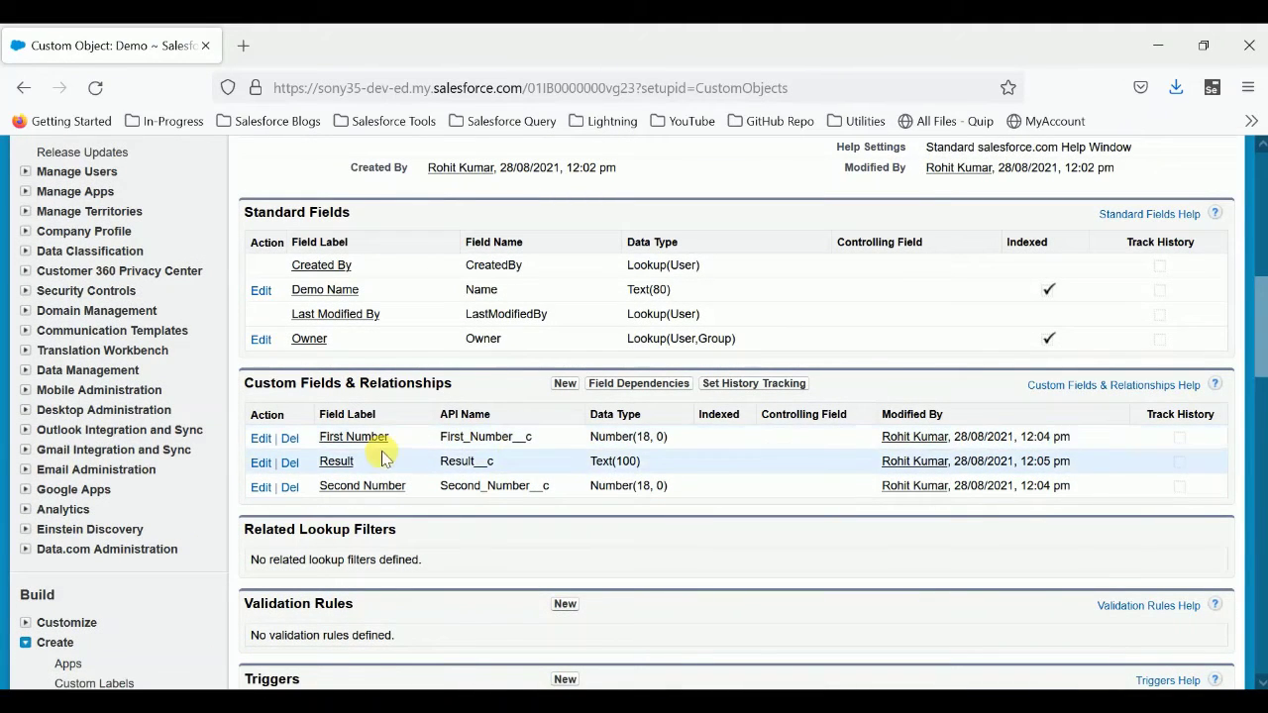
mouse_move(363, 433)
mouse_down()
mouse_move(331, 419)
mouse_move(305, 433)
mouse_move(380, 451)
mouse_move(654, 448)
mouse_up()
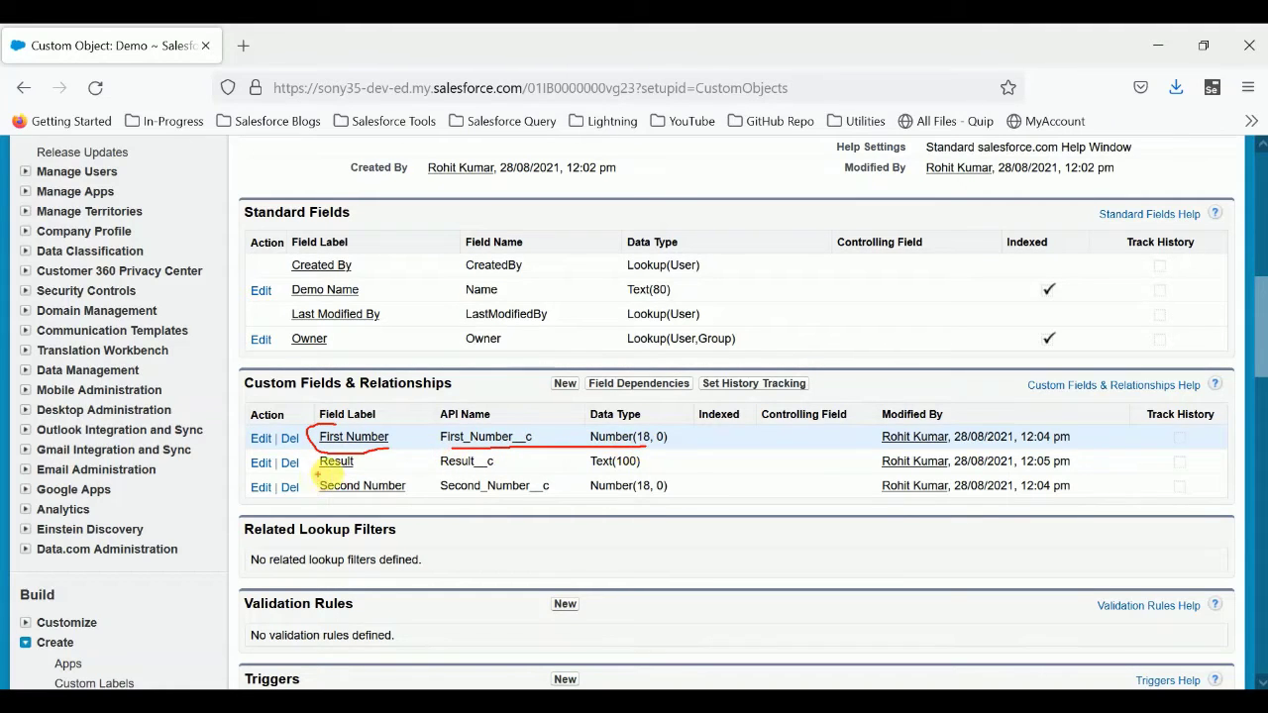
mouse_move(369, 448)
mouse_down()
mouse_move(349, 478)
mouse_move(426, 480)
mouse_up()
drag(592, 474, 639, 472)
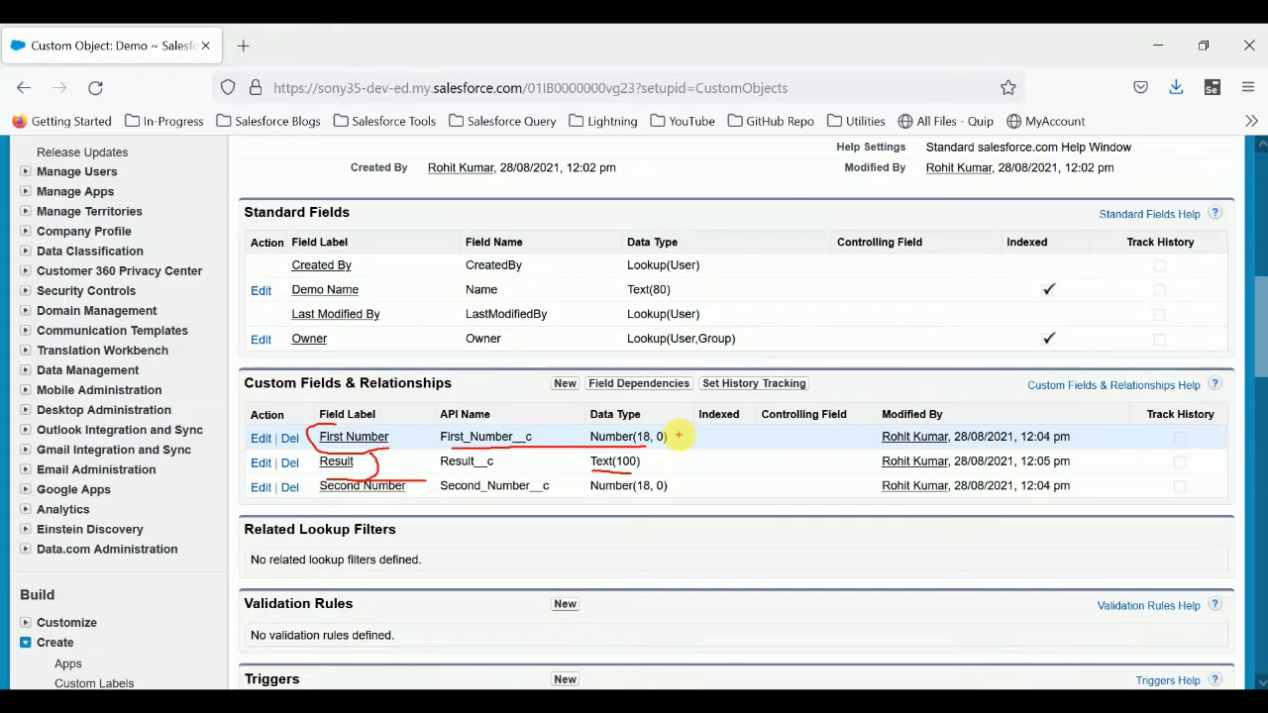
mouse_move(679, 431)
mouse_down()
mouse_move(699, 496)
mouse_move(721, 488)
mouse_move(698, 465)
mouse_move(722, 461)
mouse_up()
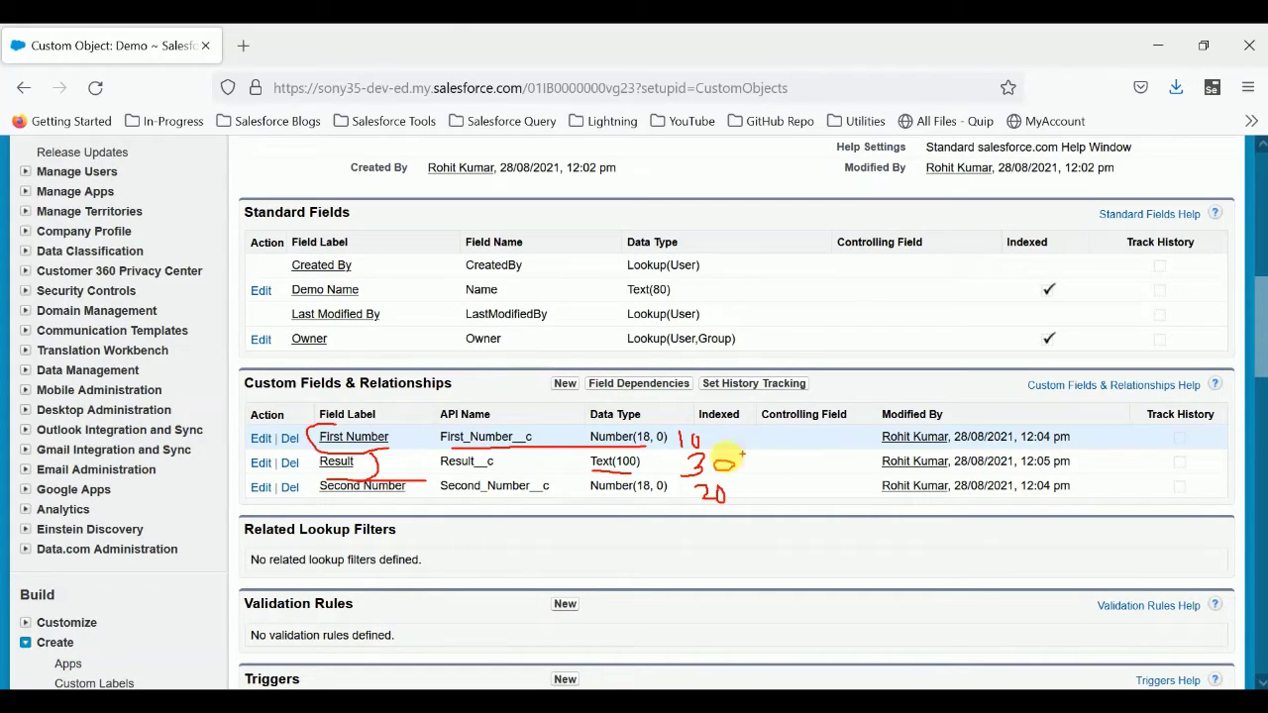
scroll(255, 430, up, 7)
click(111, 403)
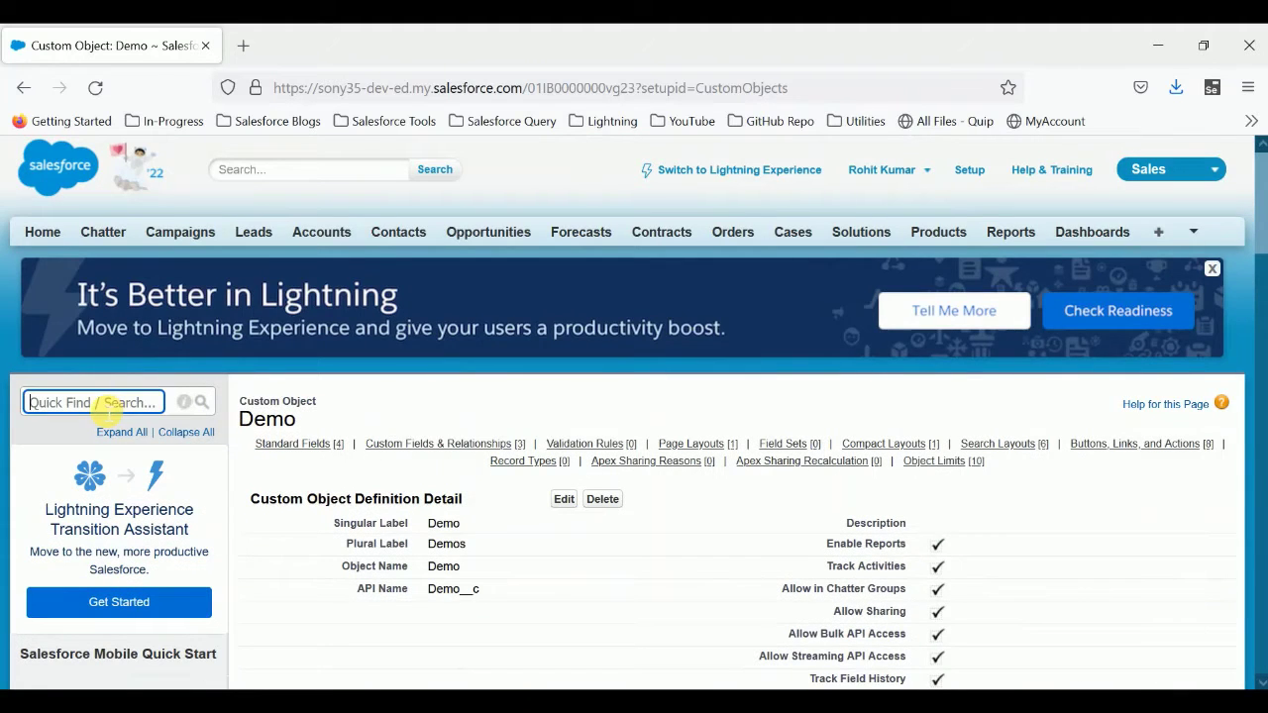
Find Workflow Rules via Quick Find 'workflow' and open the inactive Field Update rule on Demo
text(work)
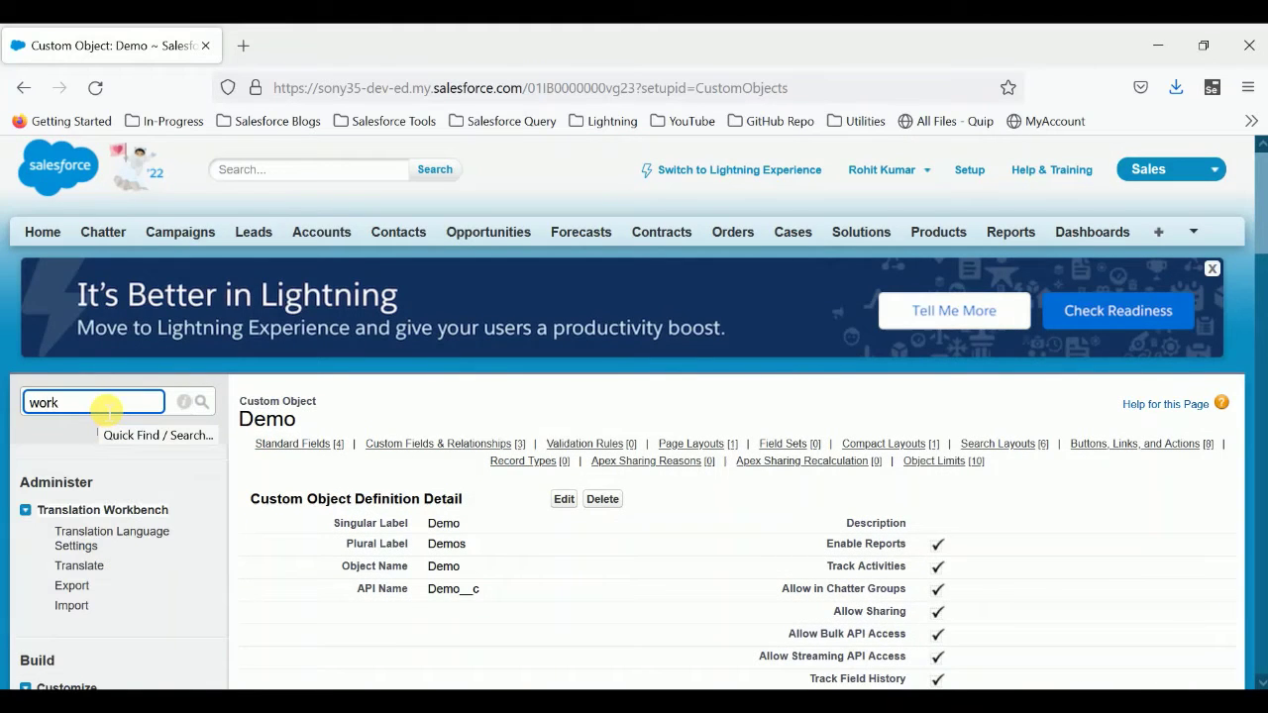
scroll(106, 409, down, 3)
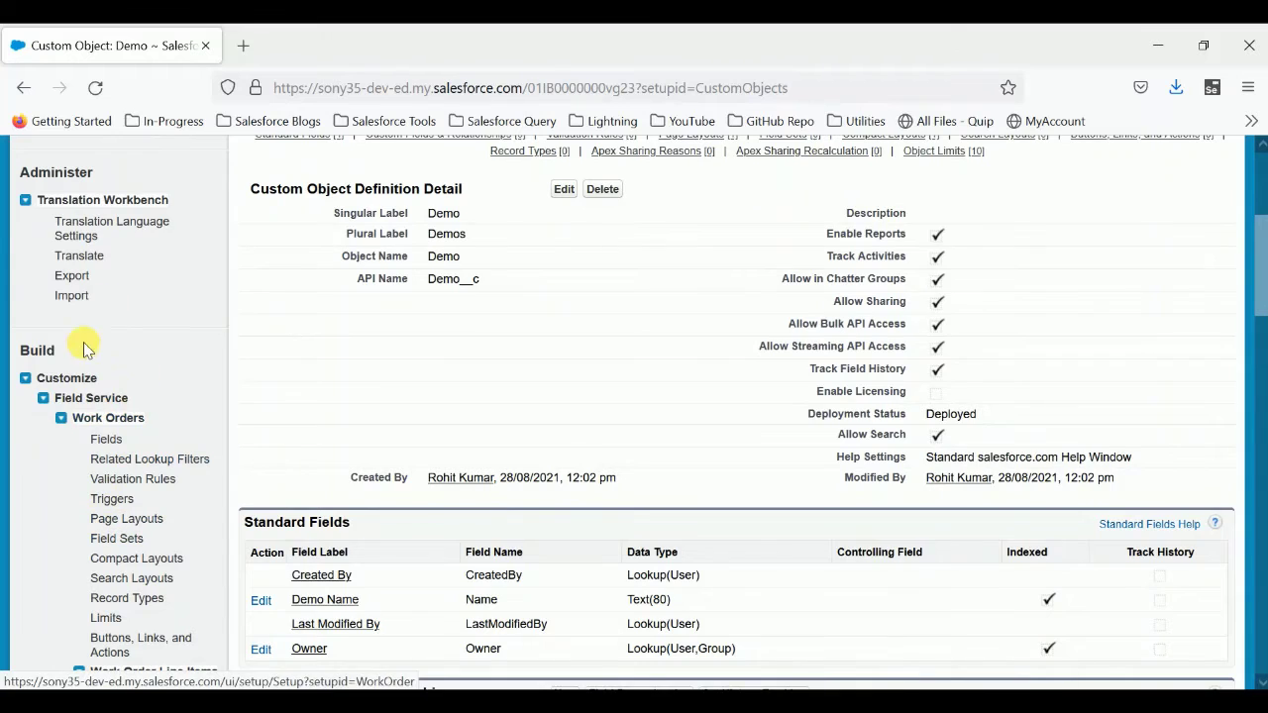
scroll(99, 310, up, 3)
text(kflow)
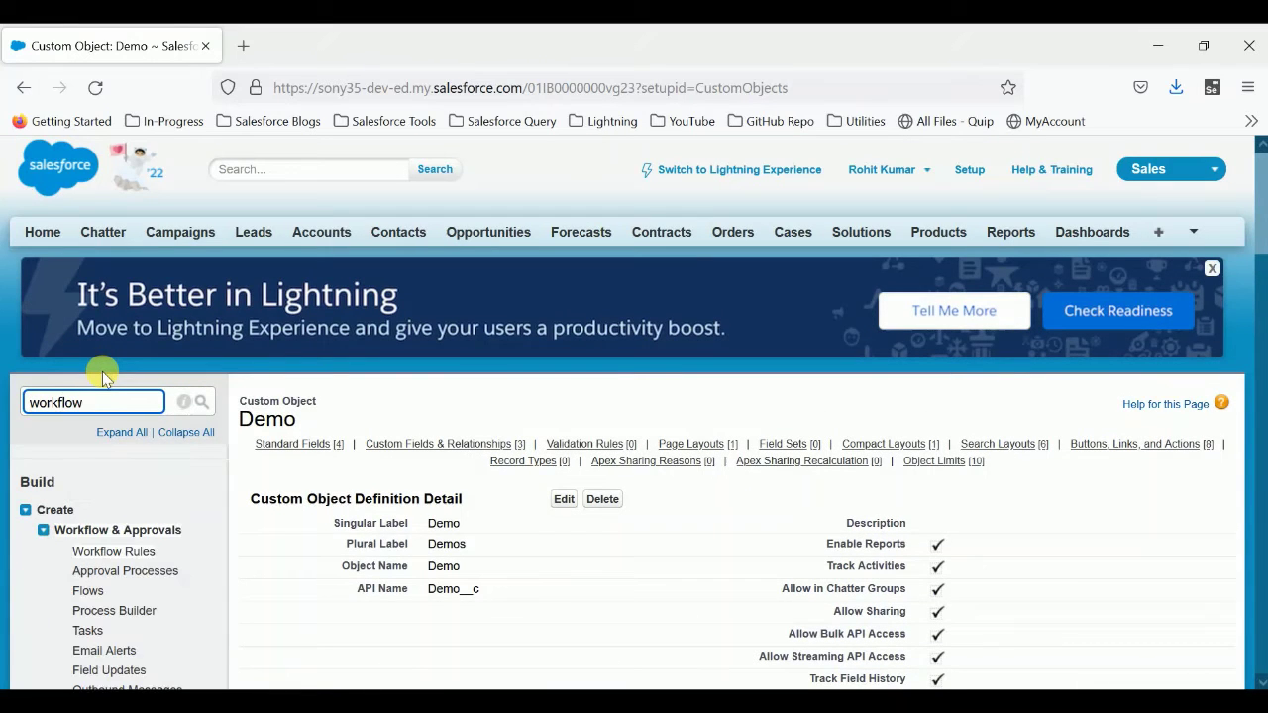
click(94, 551)
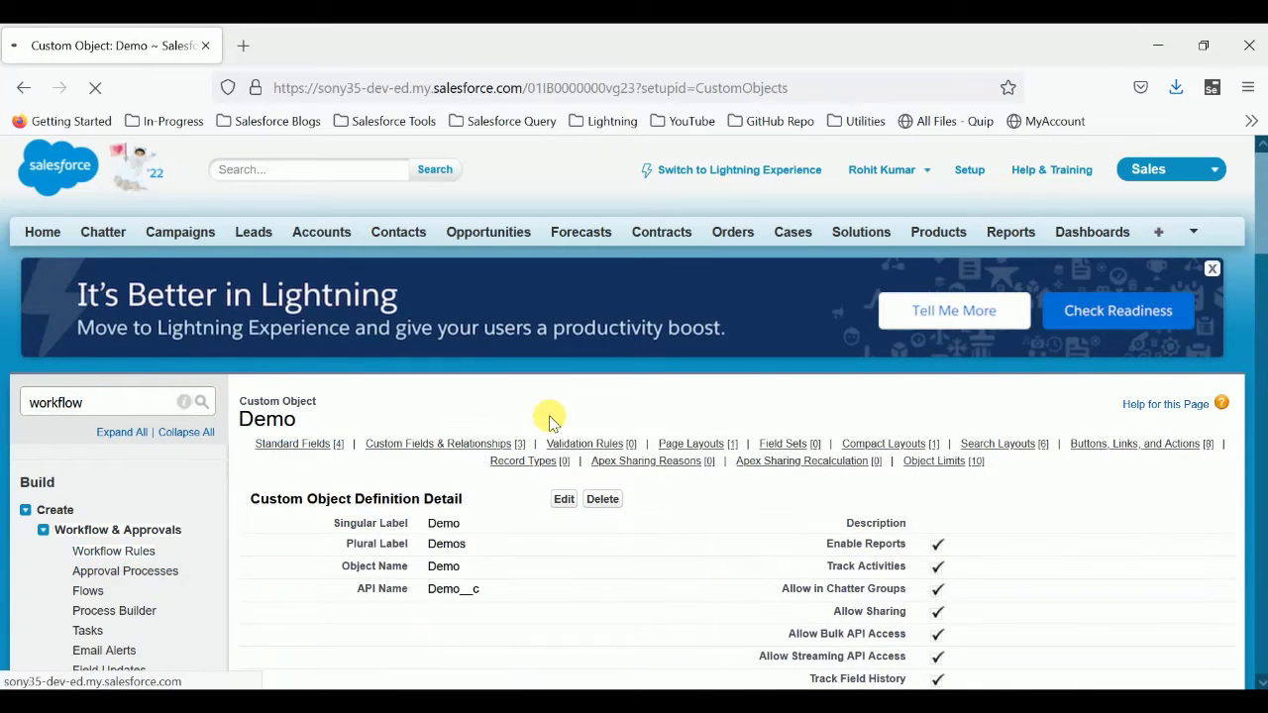
scroll(707, 575, down, 2)
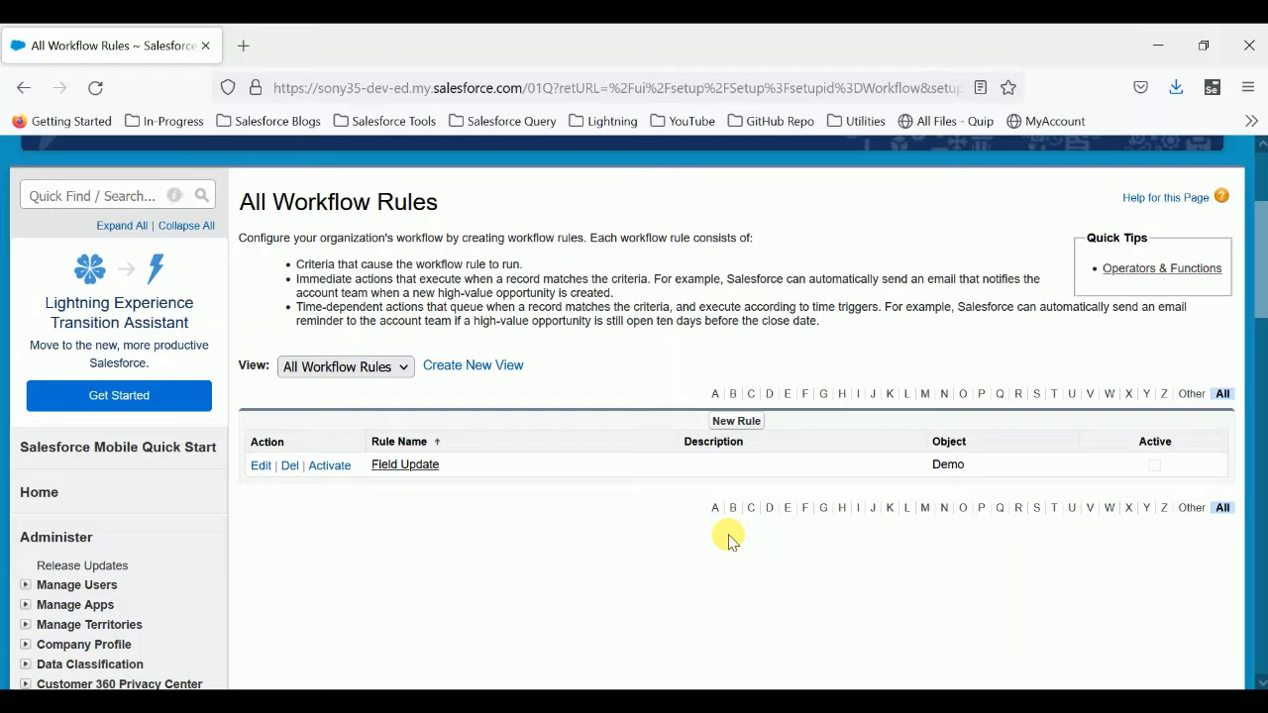
click(416, 467)
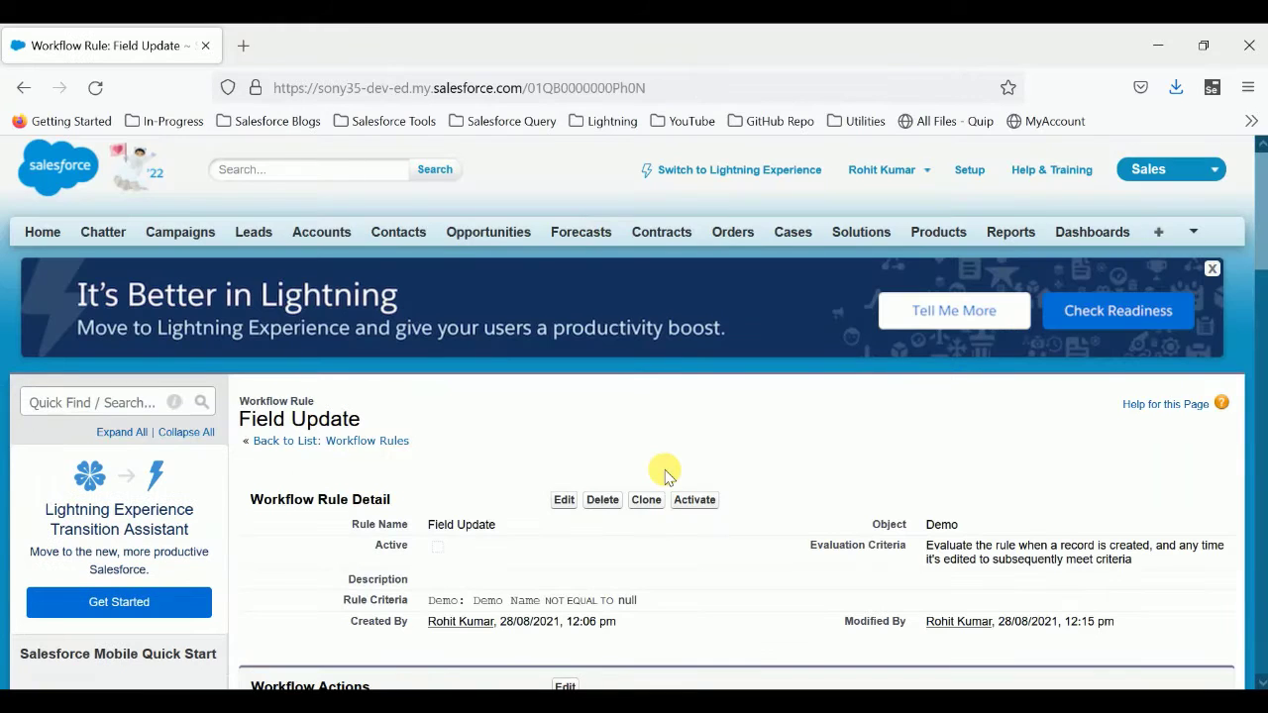
Highlight the Field Update rule name and open its Field Update action
scroll(662, 472, down, 5)
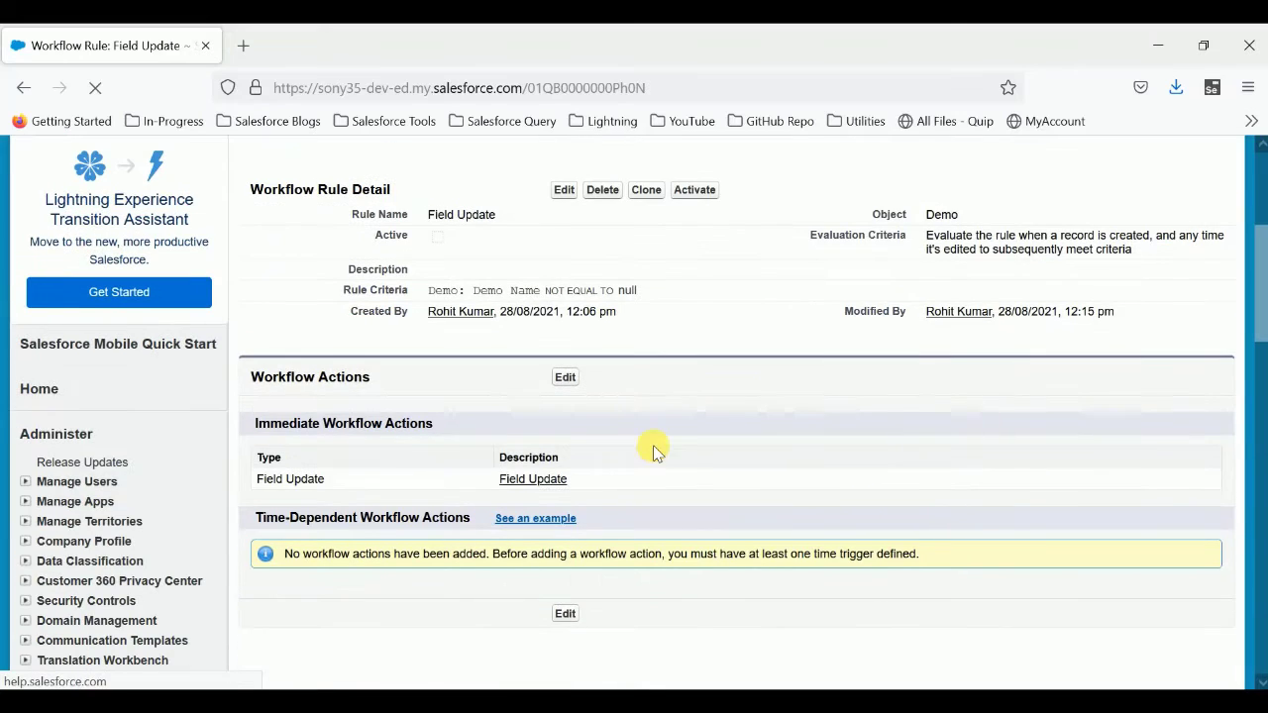
drag(496, 215, 425, 214)
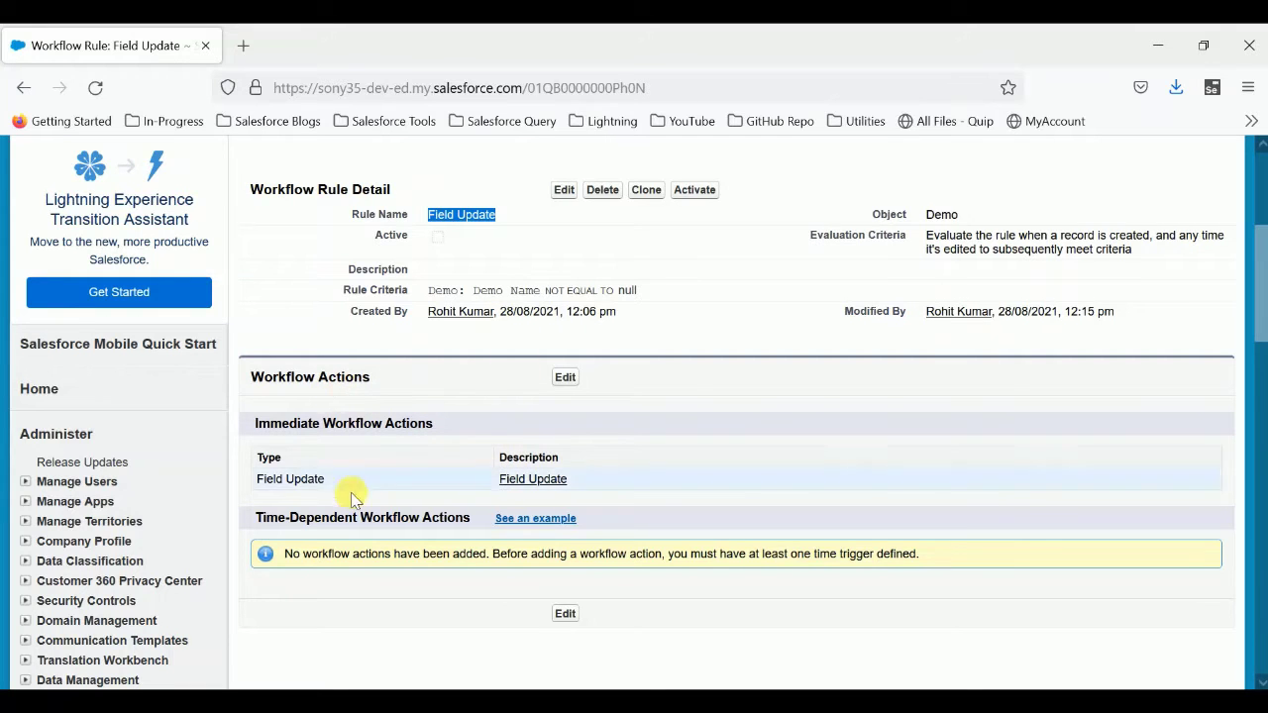
click(532, 480)
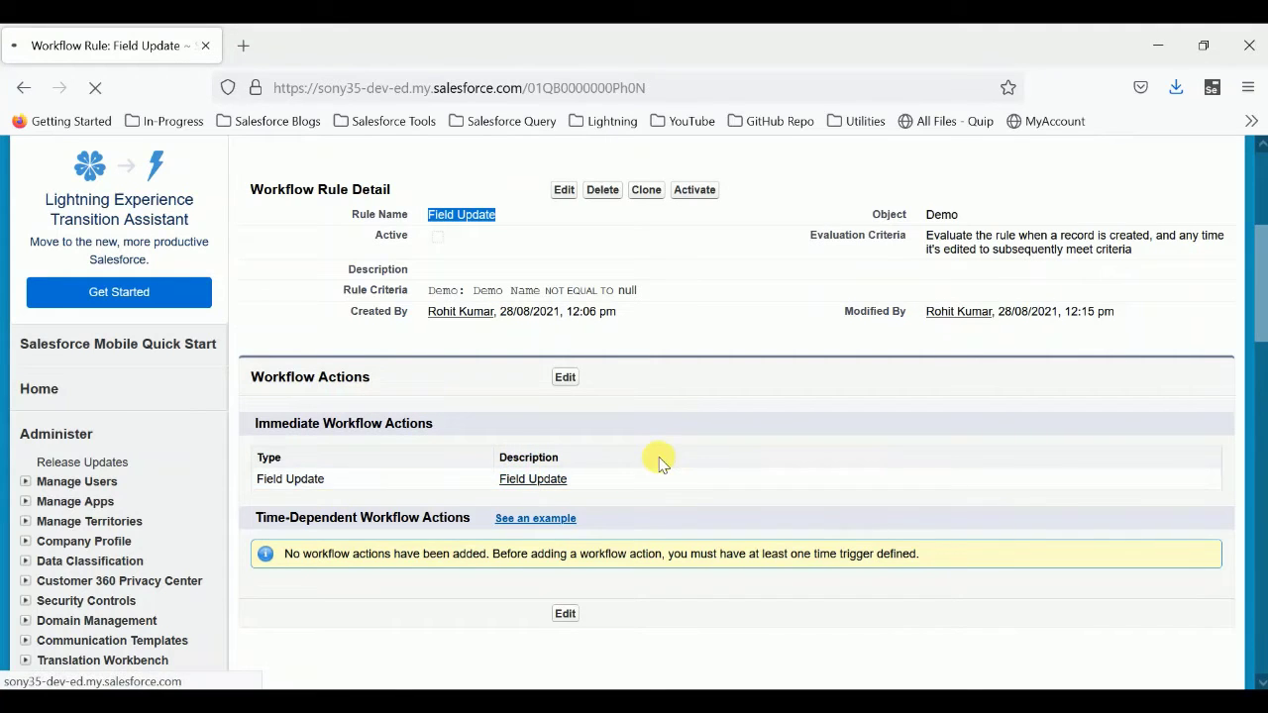
Highlight the formula Text( First_Number__c + Second_Number__c ) that sets Demo: Result
scroll(664, 465, down, 3)
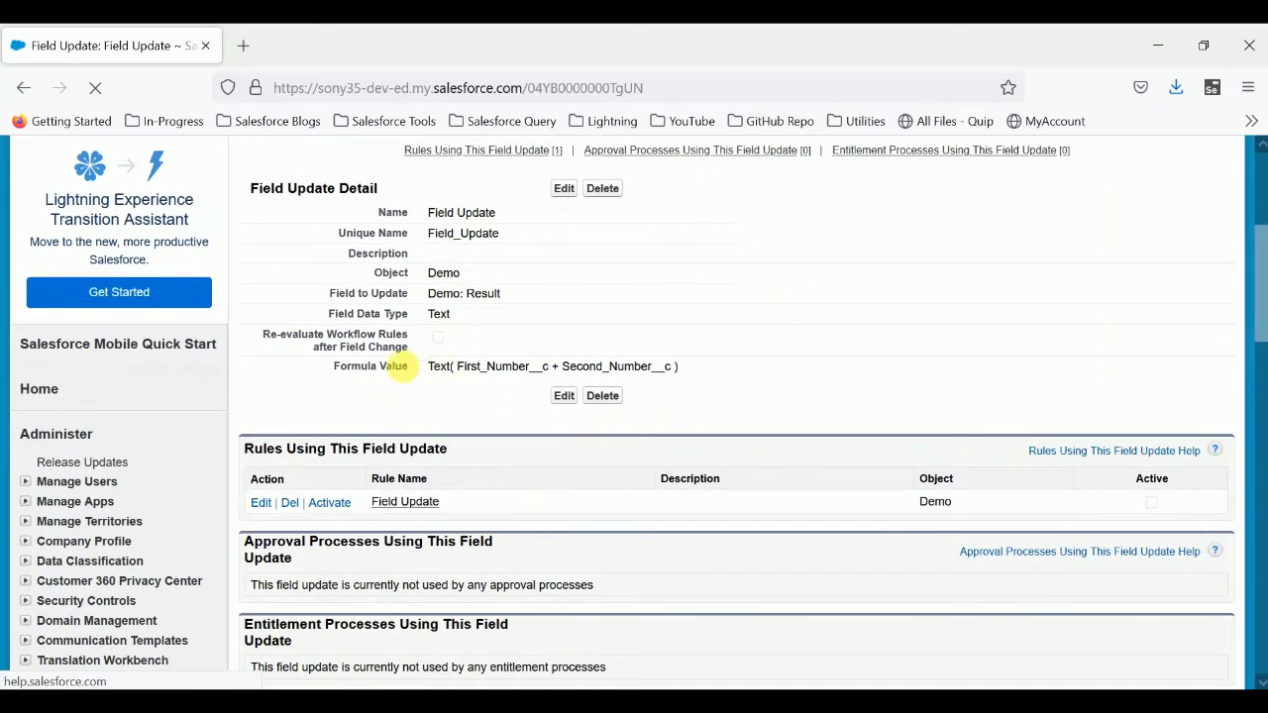
drag(334, 367, 826, 405)
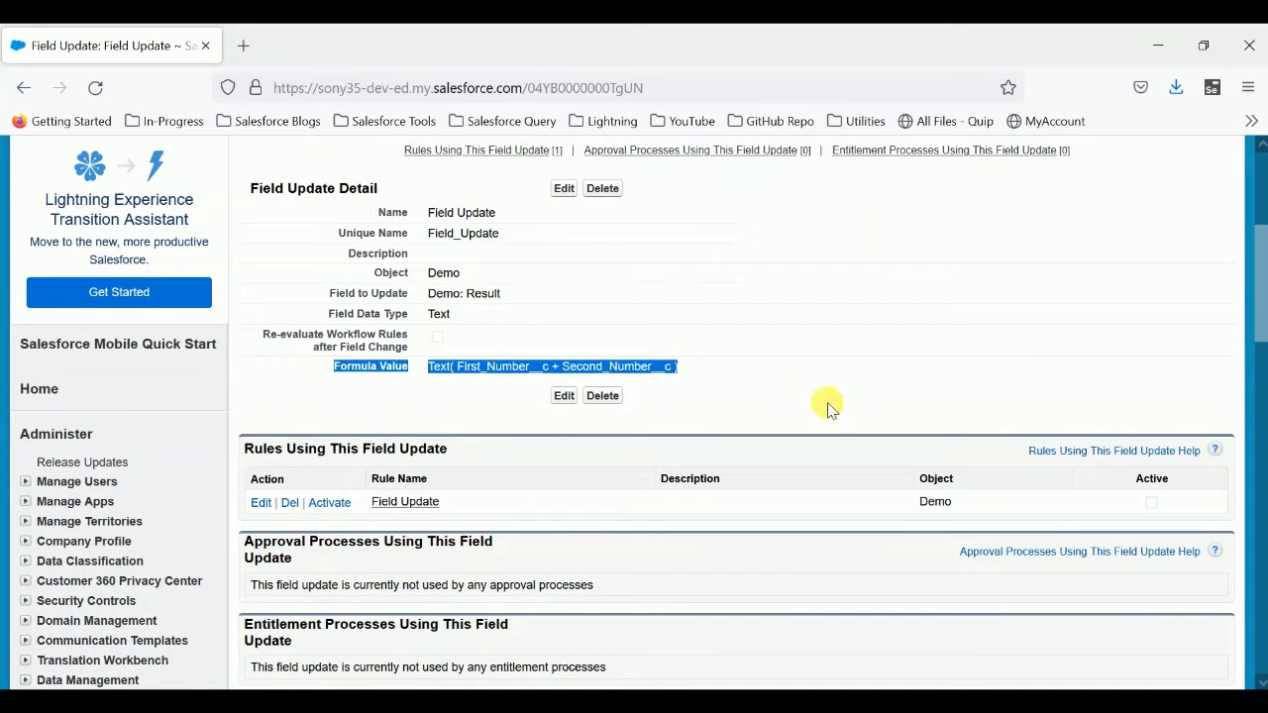
click(538, 376)
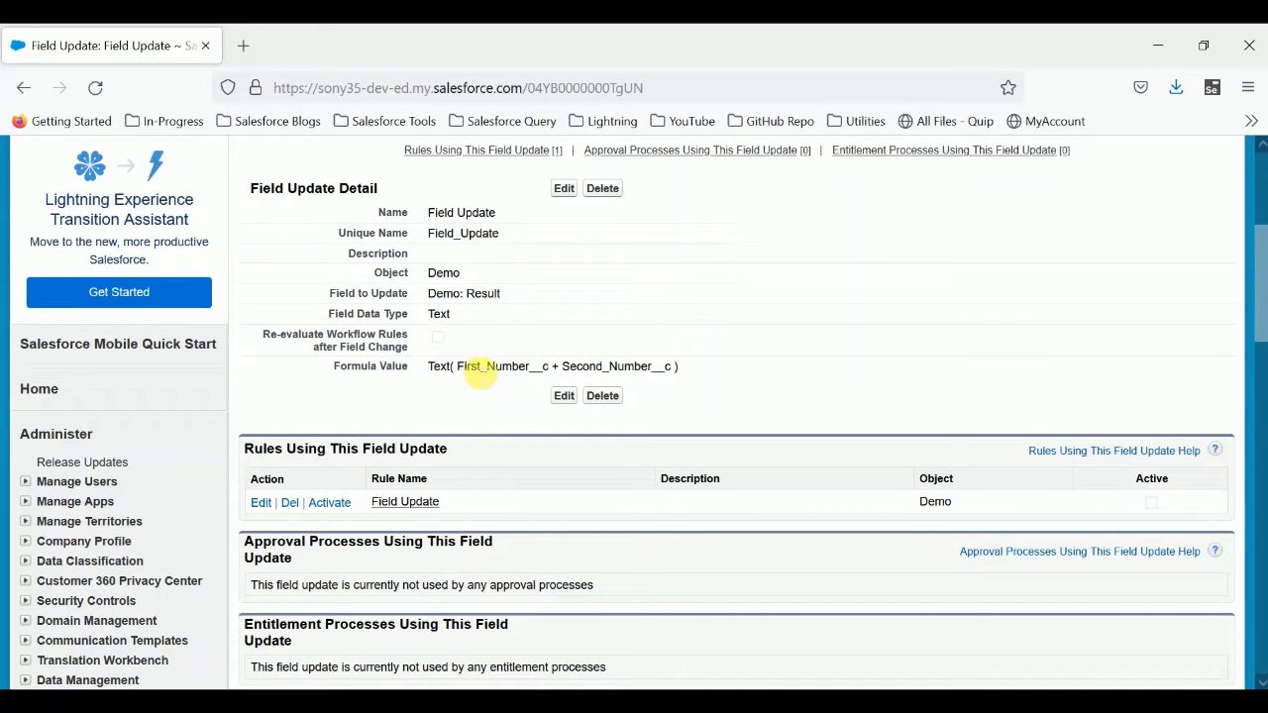
drag(458, 368, 585, 369)
click(467, 377)
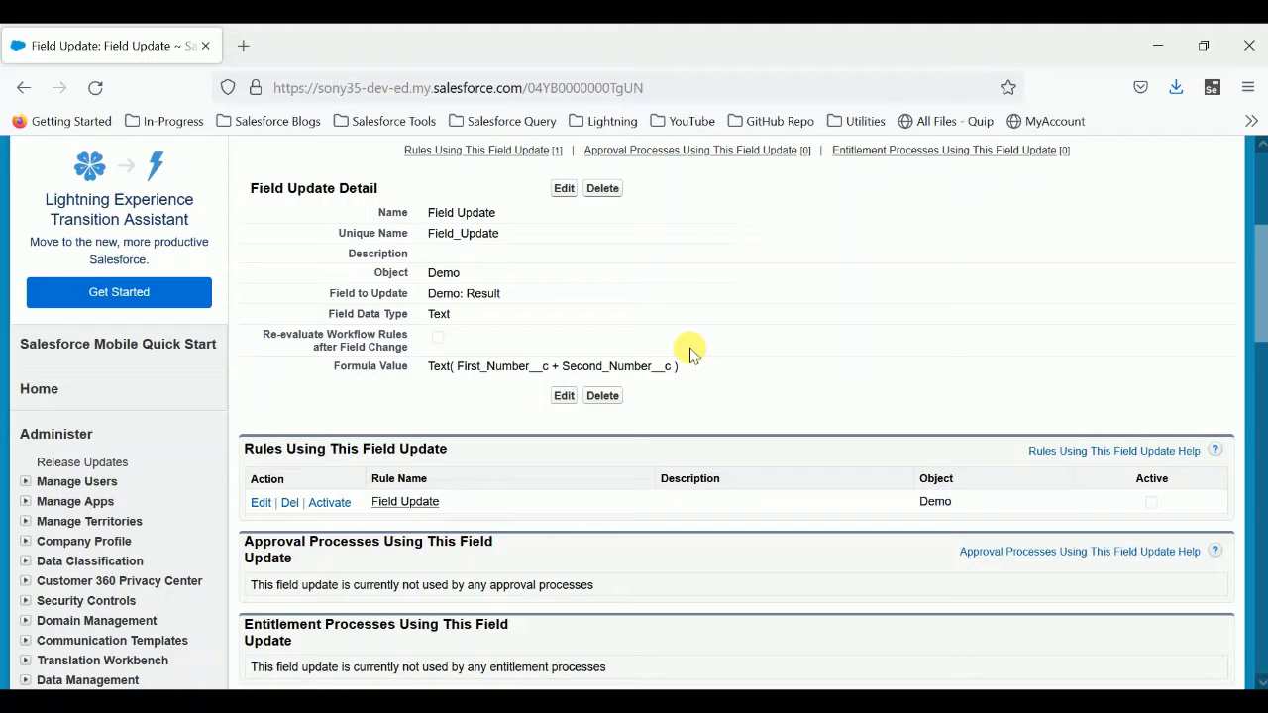
scroll(693, 356, up, 3)
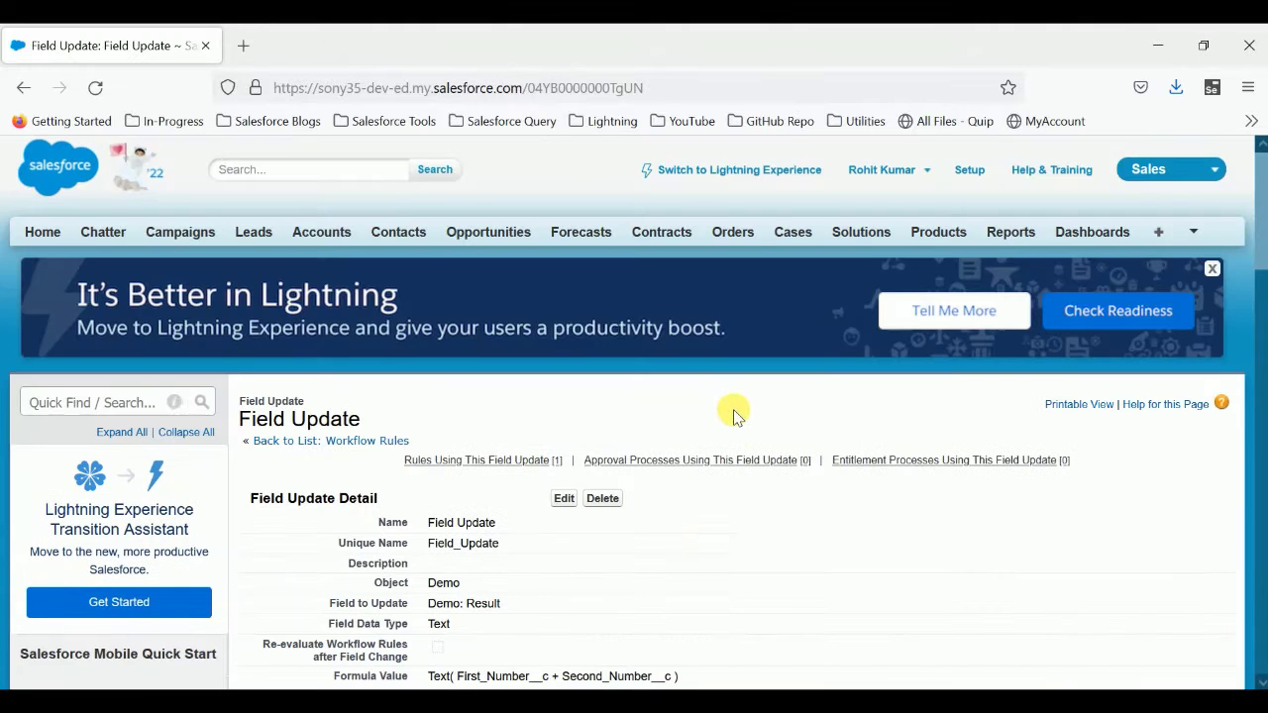
Back on the workflow rules list, activate the Field Update rule, then open Firefox's main menu
scroll(649, 503, down, 1)
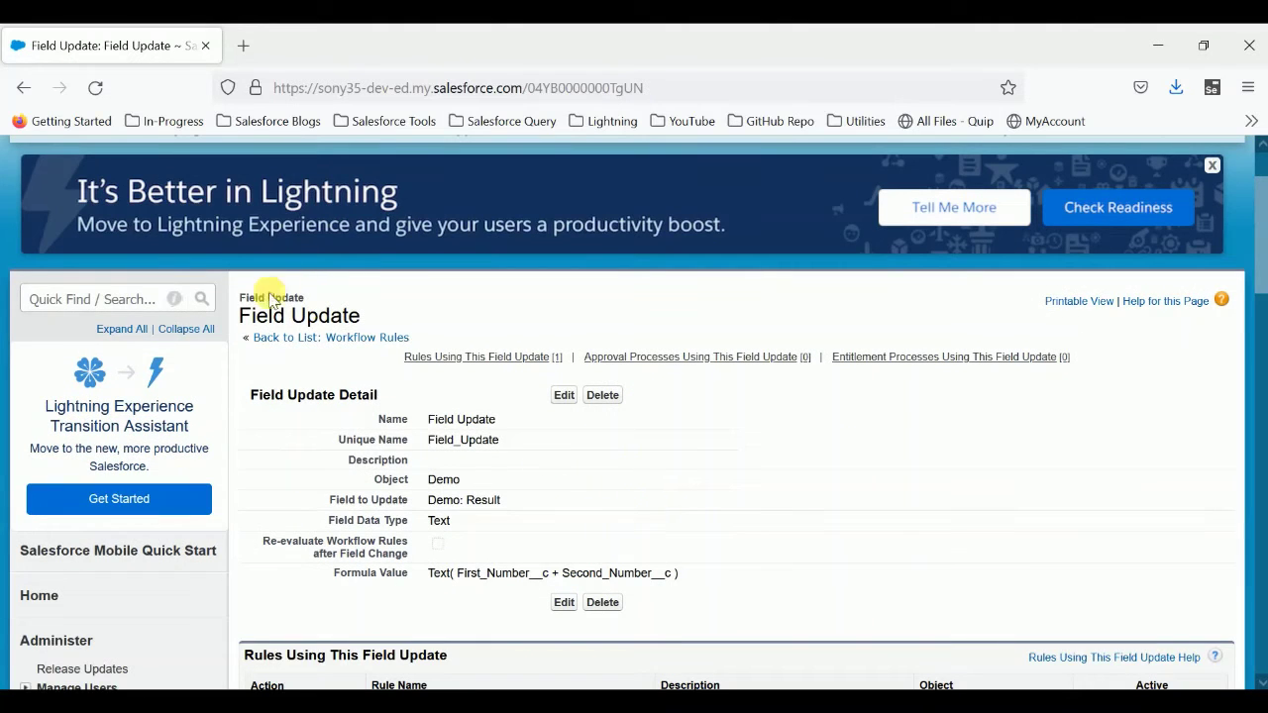
click(285, 337)
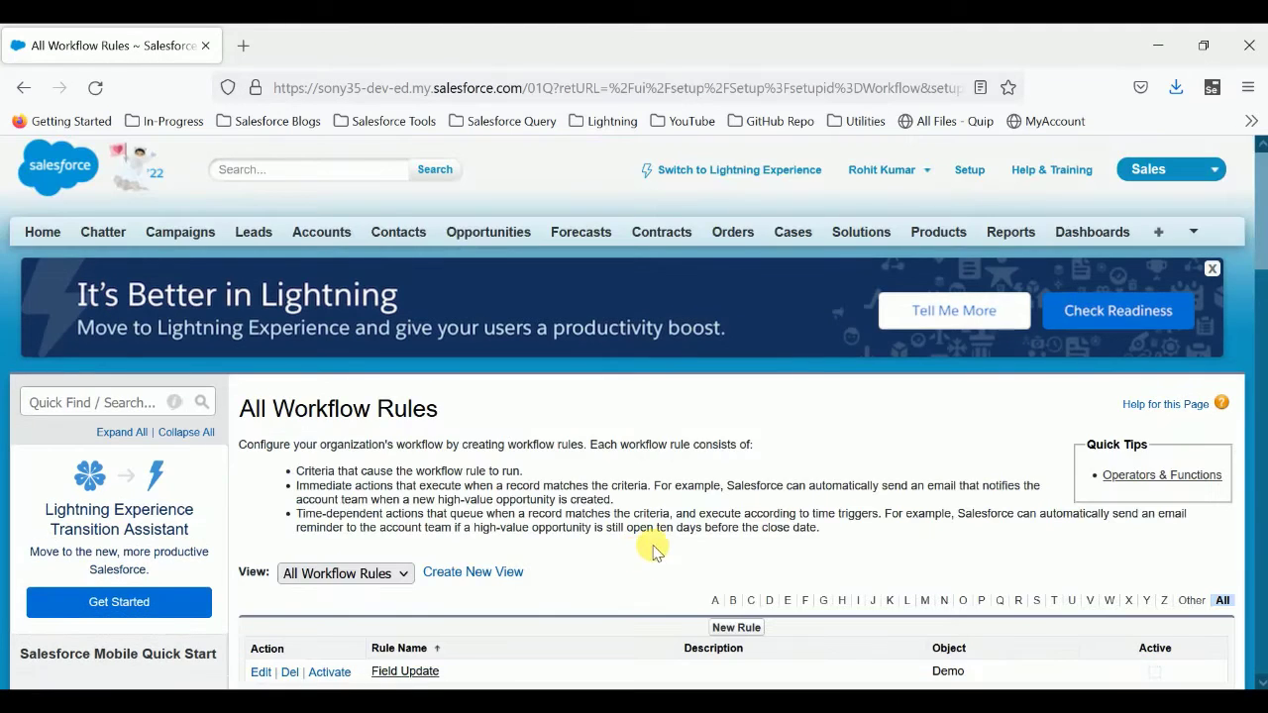
scroll(461, 474, down, 4)
click(330, 259)
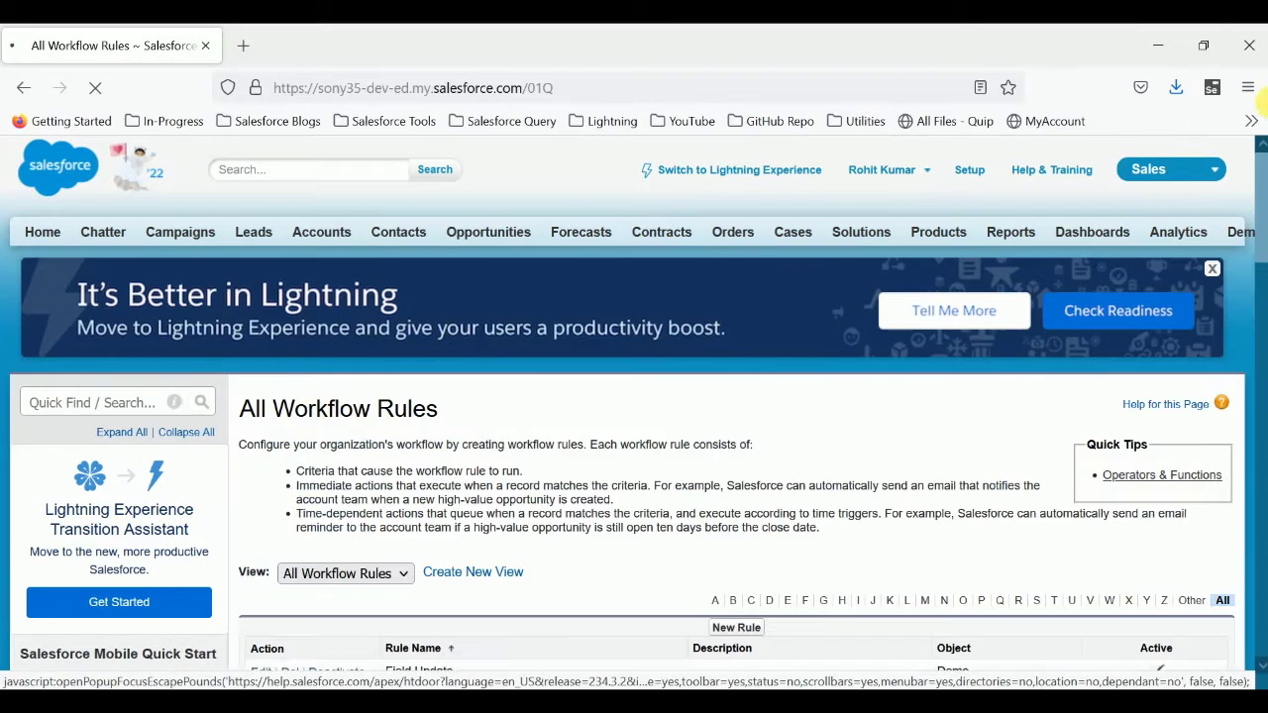
click(1248, 91)
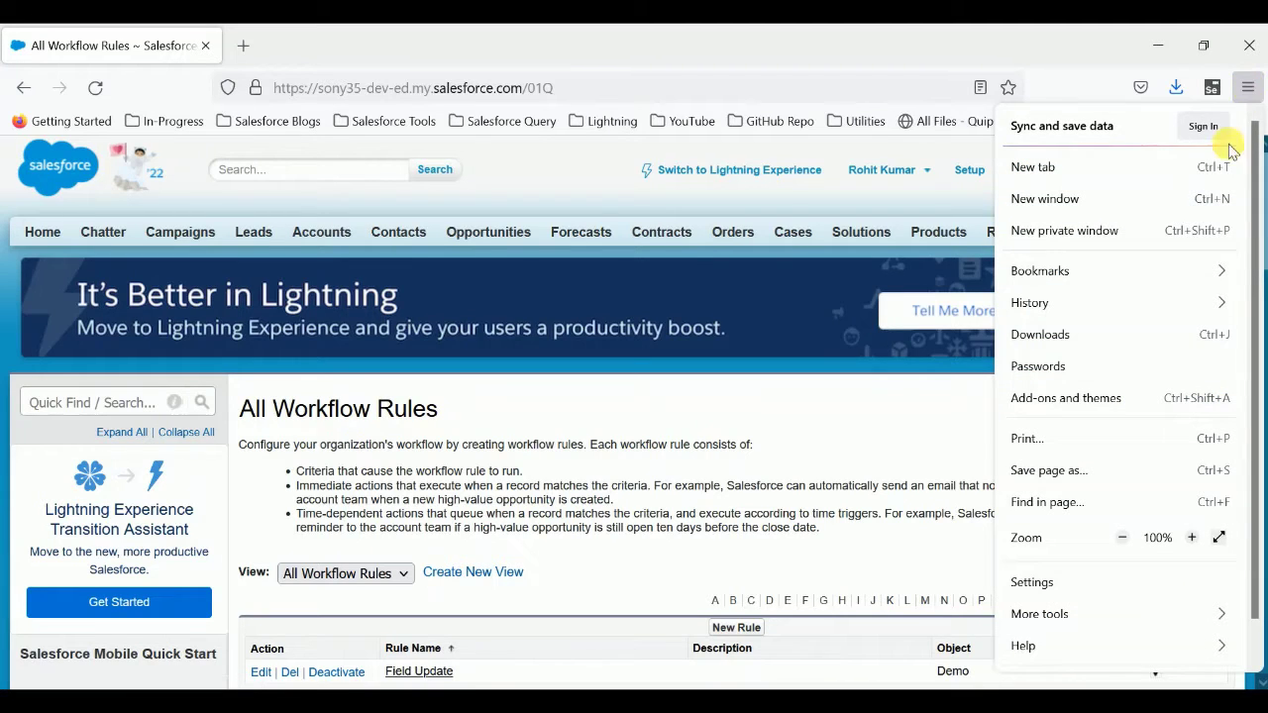
Open Firefox's Add-ons Manager and search addons.mozilla.org for 'selenium'
click(1067, 401)
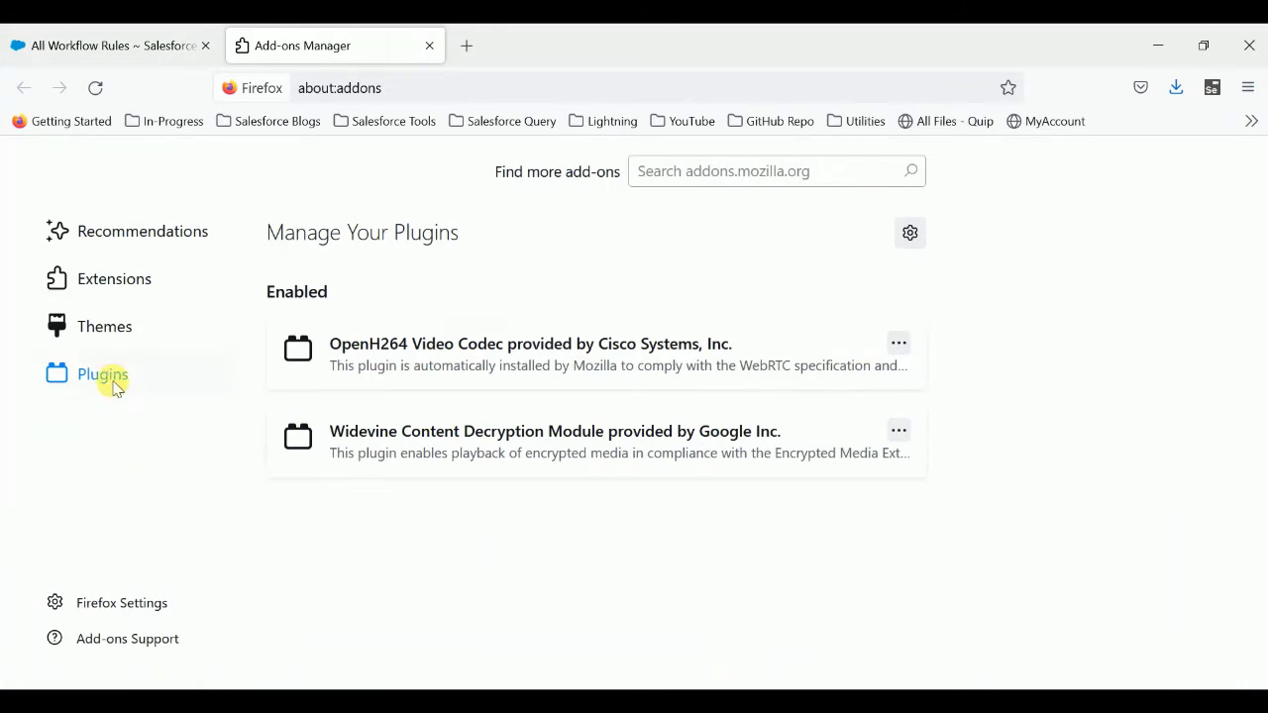
click(758, 173)
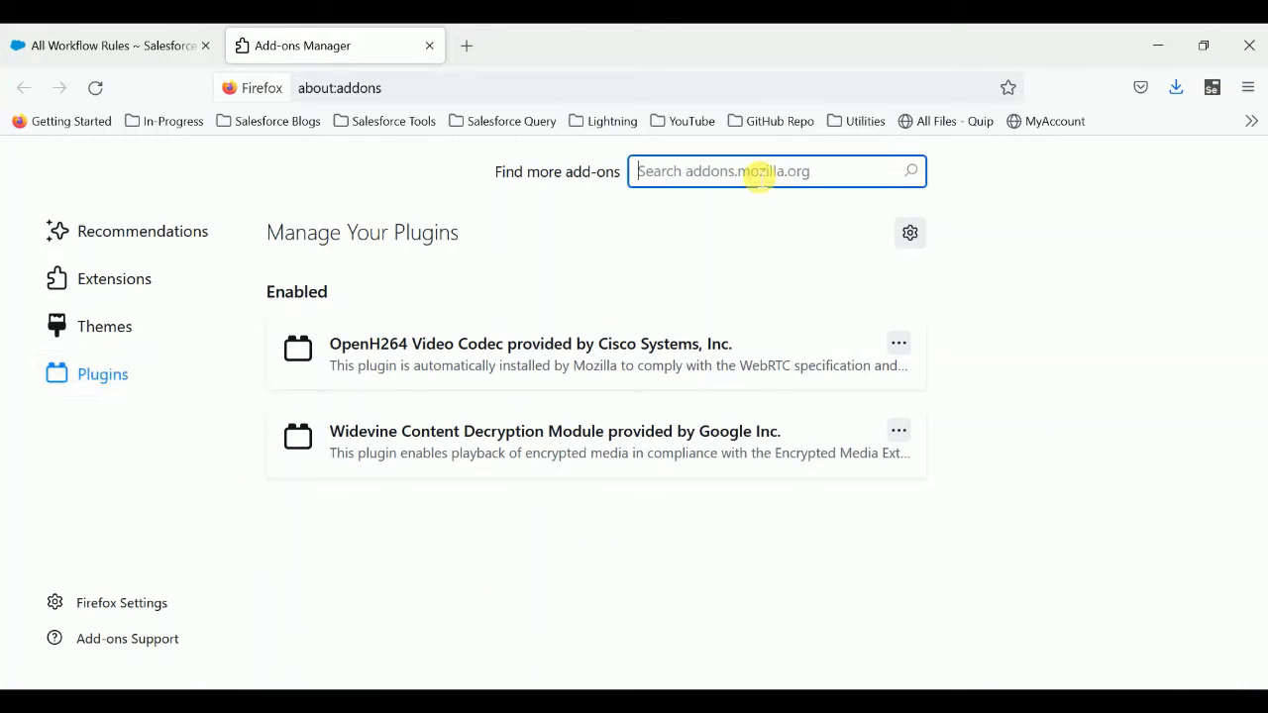
text(selenium)
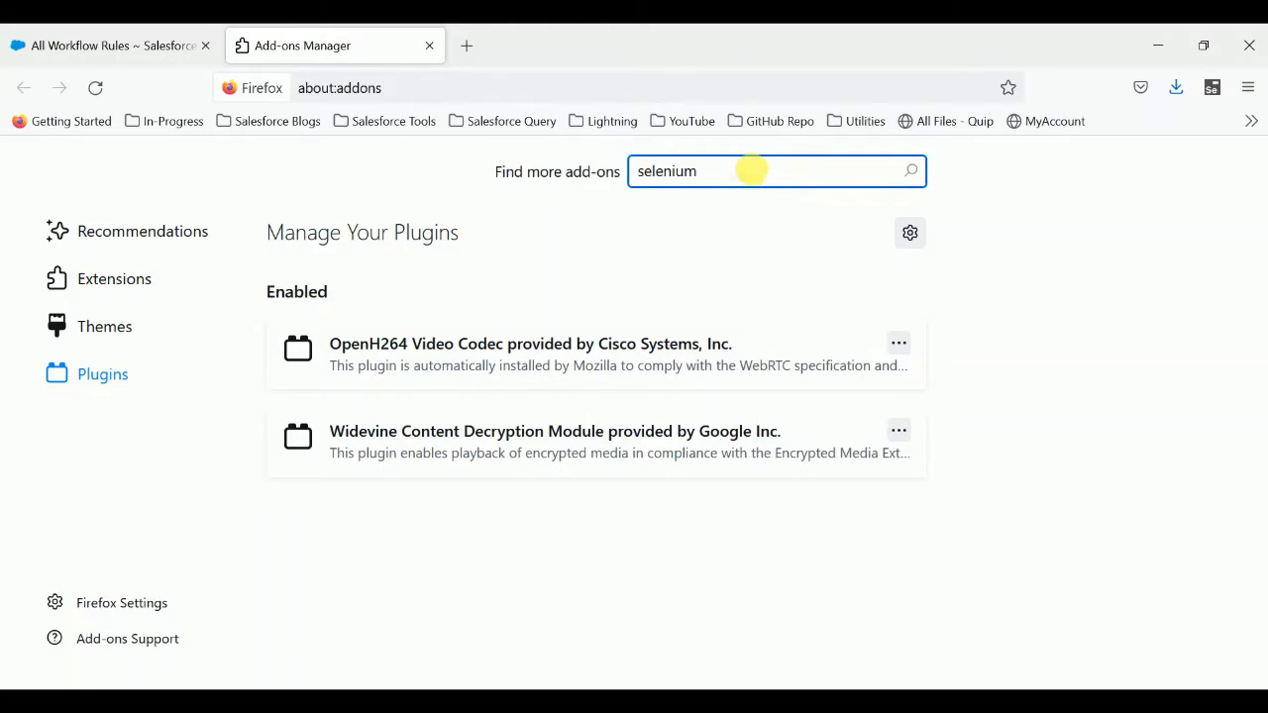
key(Return)
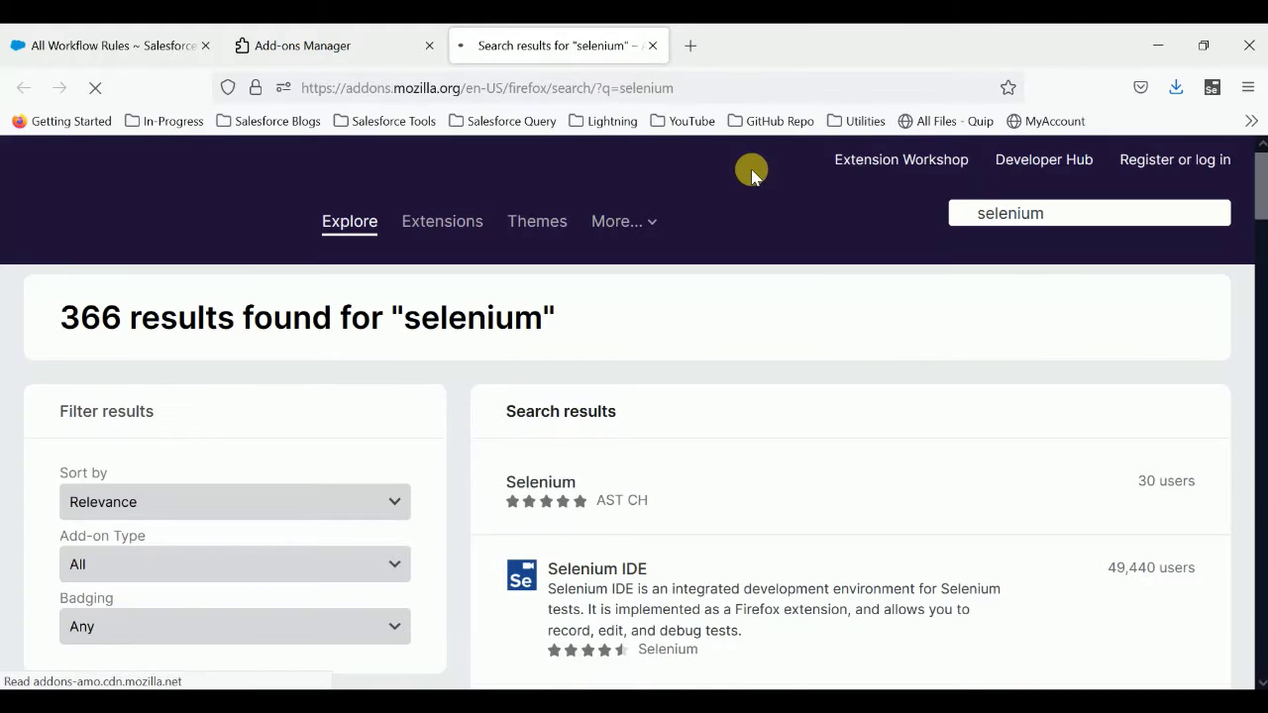
Scroll the results to the Selenium IDE listing with 49,440 users
scroll(792, 326, down, 3)
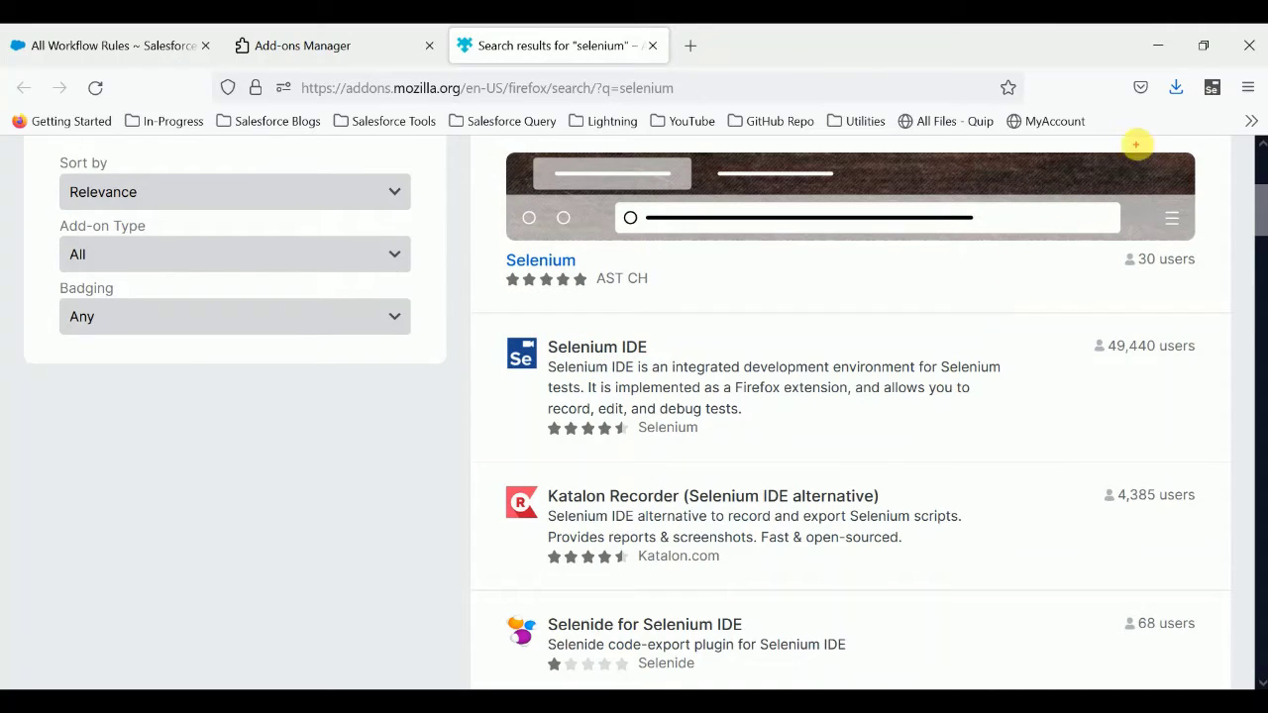
mouse_move(1209, 71)
mouse_down()
mouse_move(1218, 105)
mouse_move(1201, 79)
mouse_move(861, 267)
mouse_move(697, 320)
mouse_up()
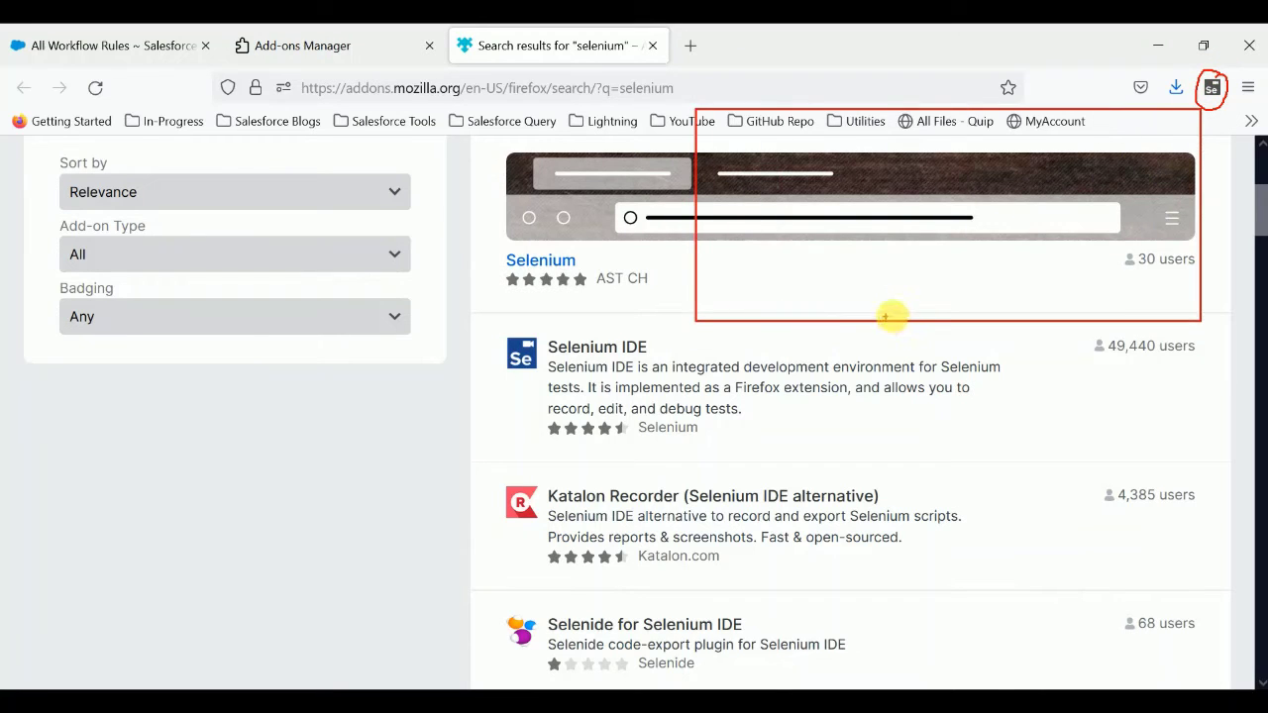
key(ctrl+z)
drag(1210, 111, 905, 320)
key(ctrl+z)
mouse_move(1201, 105)
mouse_down()
mouse_move(716, 405)
mouse_move(546, 407)
mouse_move(555, 349)
mouse_move(589, 342)
mouse_up()
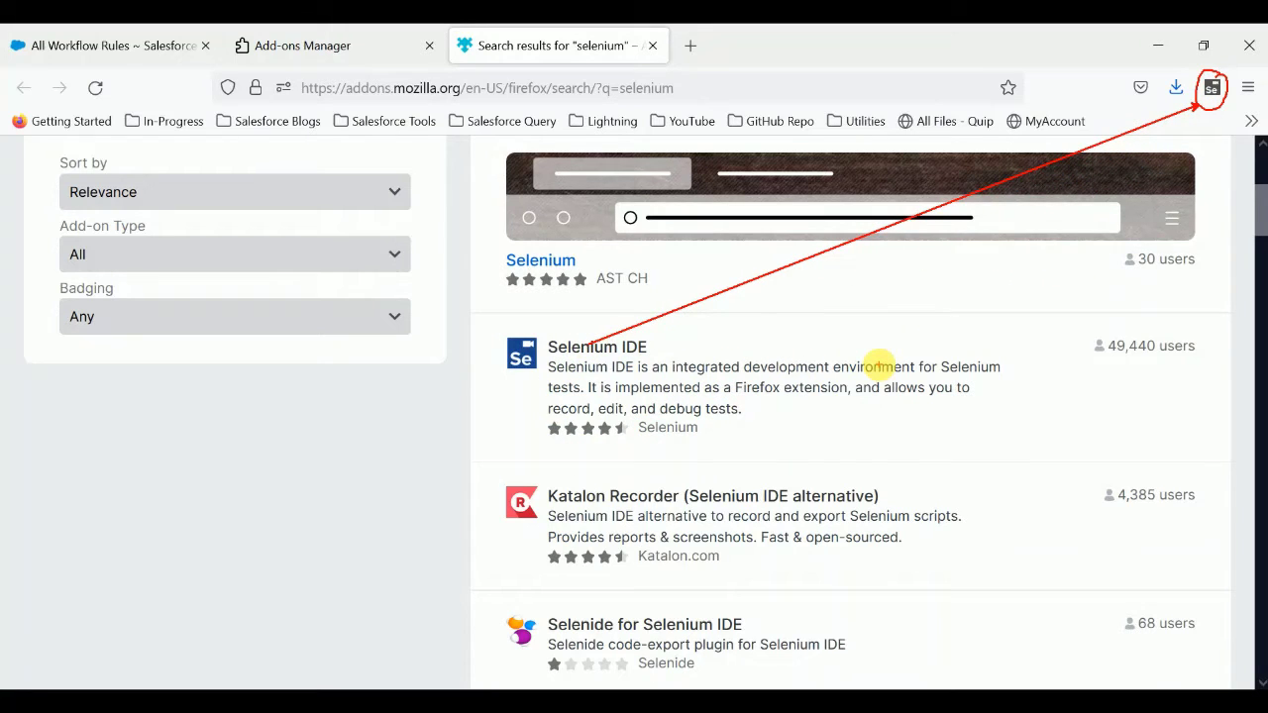
key(Escape)
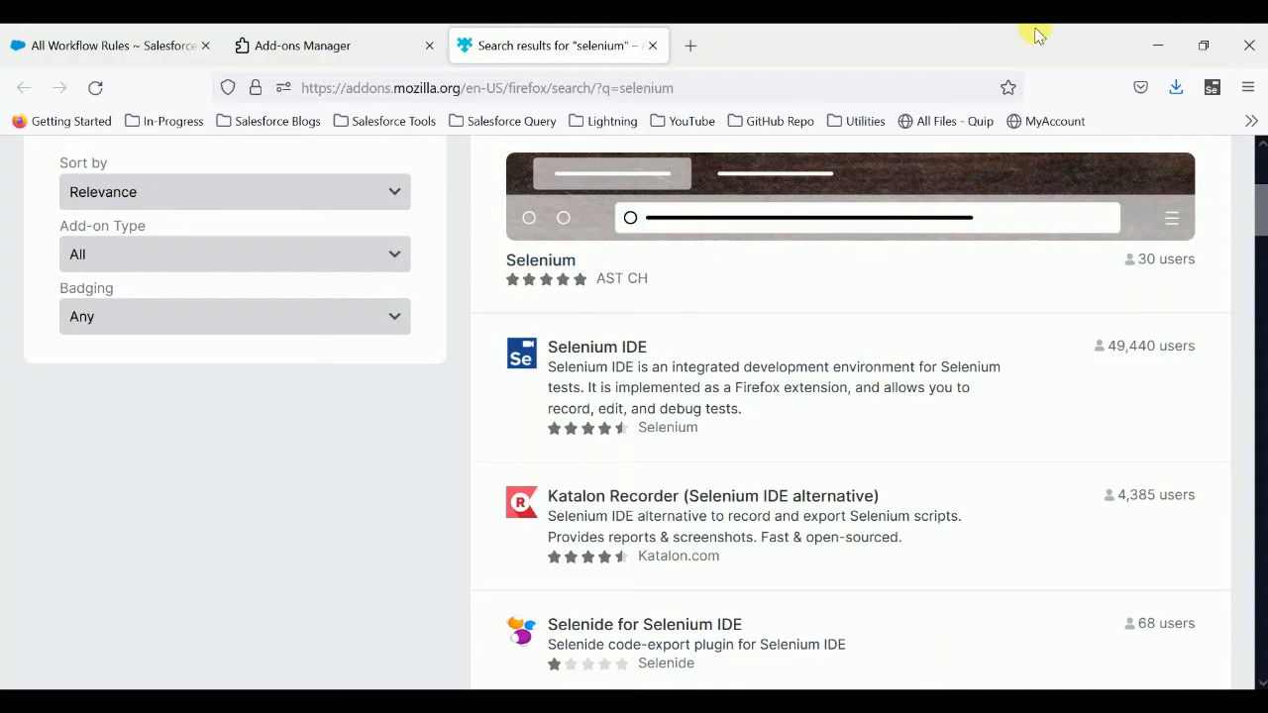
Close the add-on tabs, go to the Demos tab and start a new Demo record
middle_click(540, 55)
middle_click(303, 48)
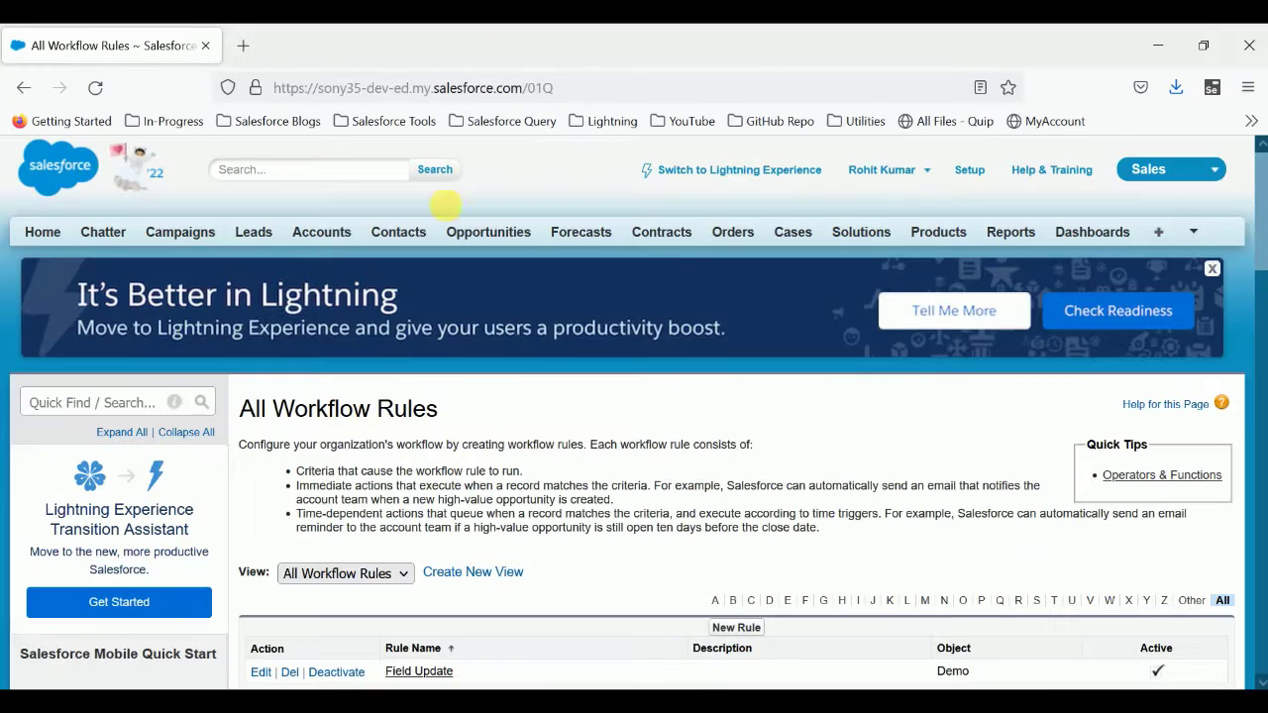
scroll(731, 491, down, 1)
scroll(731, 491, down, 5)
scroll(710, 462, up, 5)
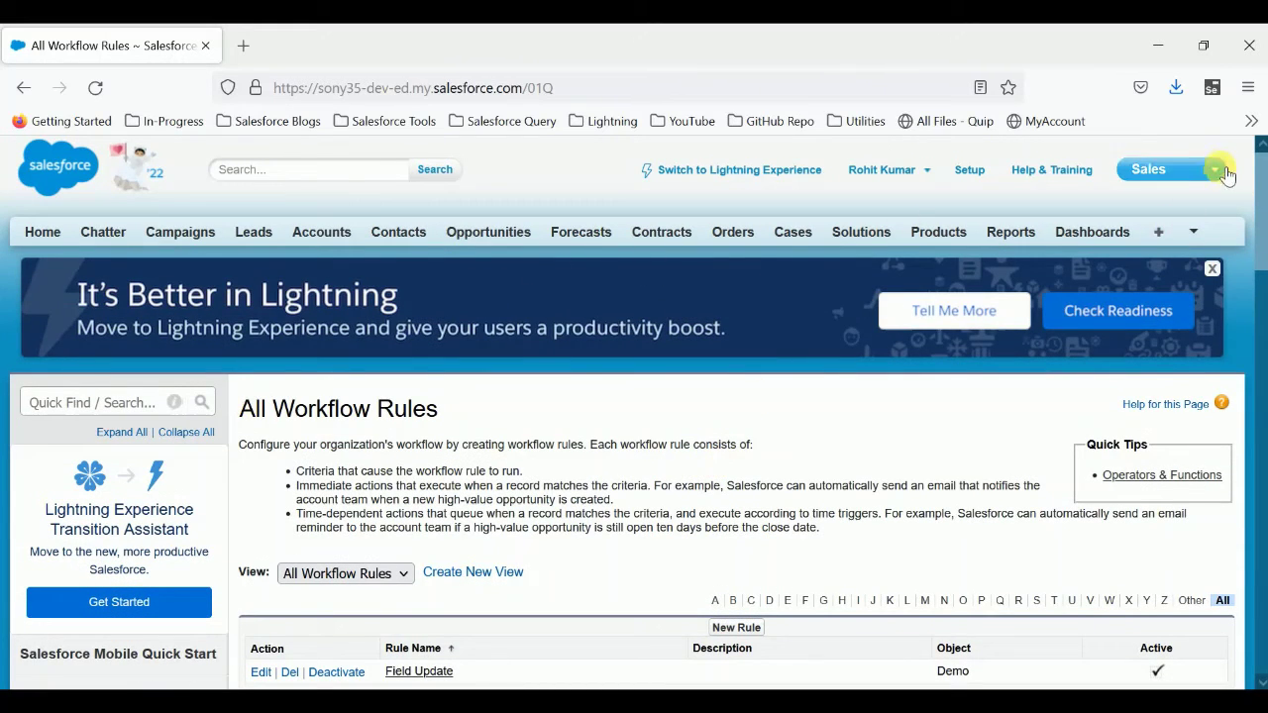
click(1193, 231)
click(1153, 285)
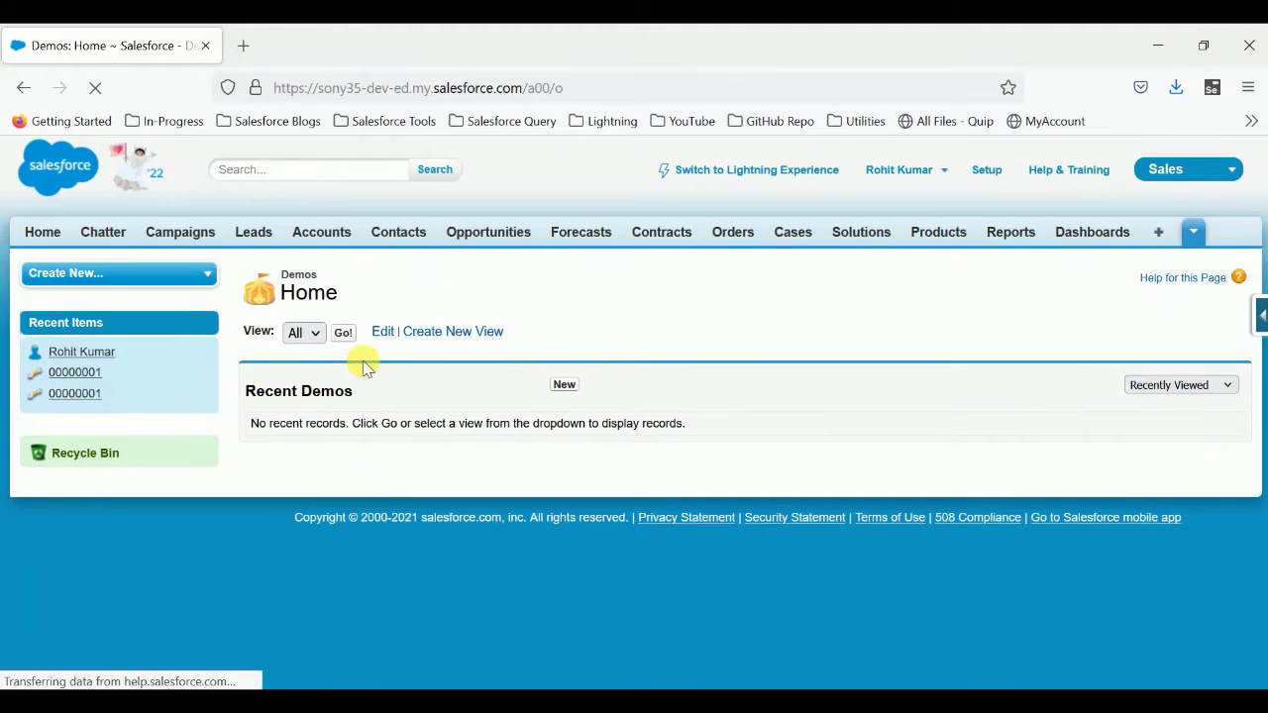
click(567, 386)
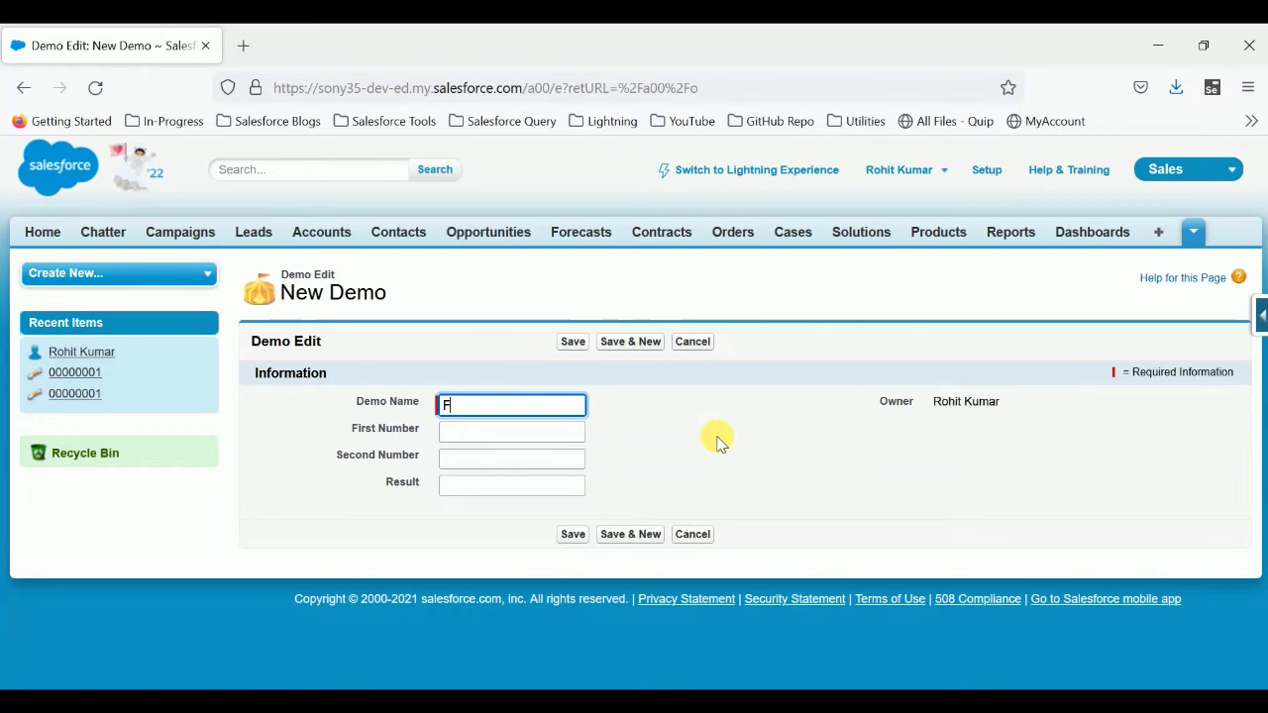
Enter Demo Name First, First Number 10 and Second Number 20, and save the record
text(irst)
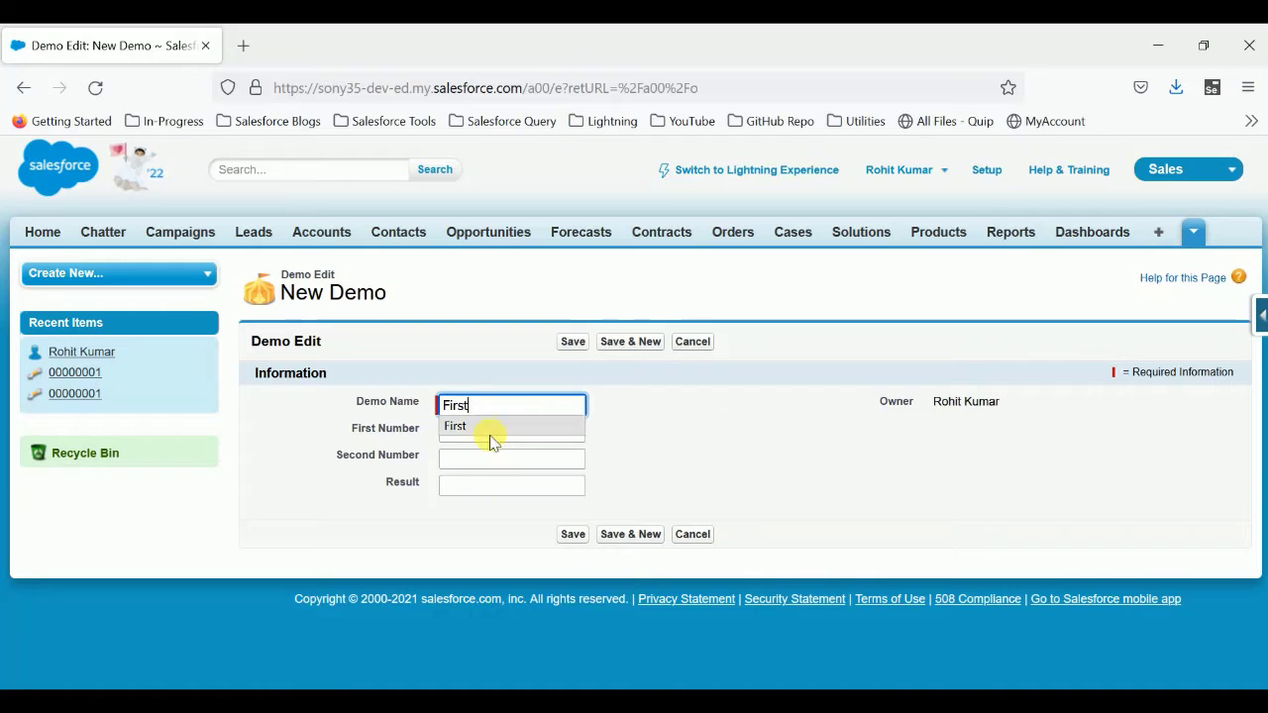
click(495, 426)
click(488, 436)
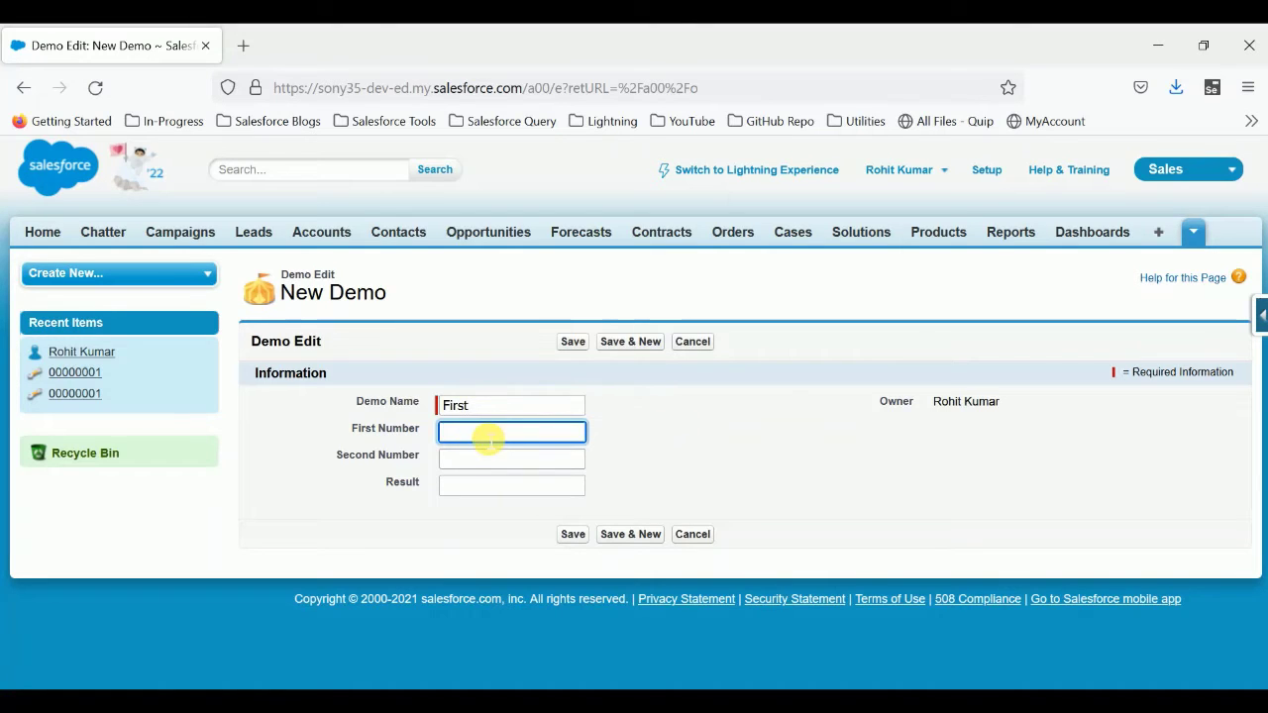
text(10)
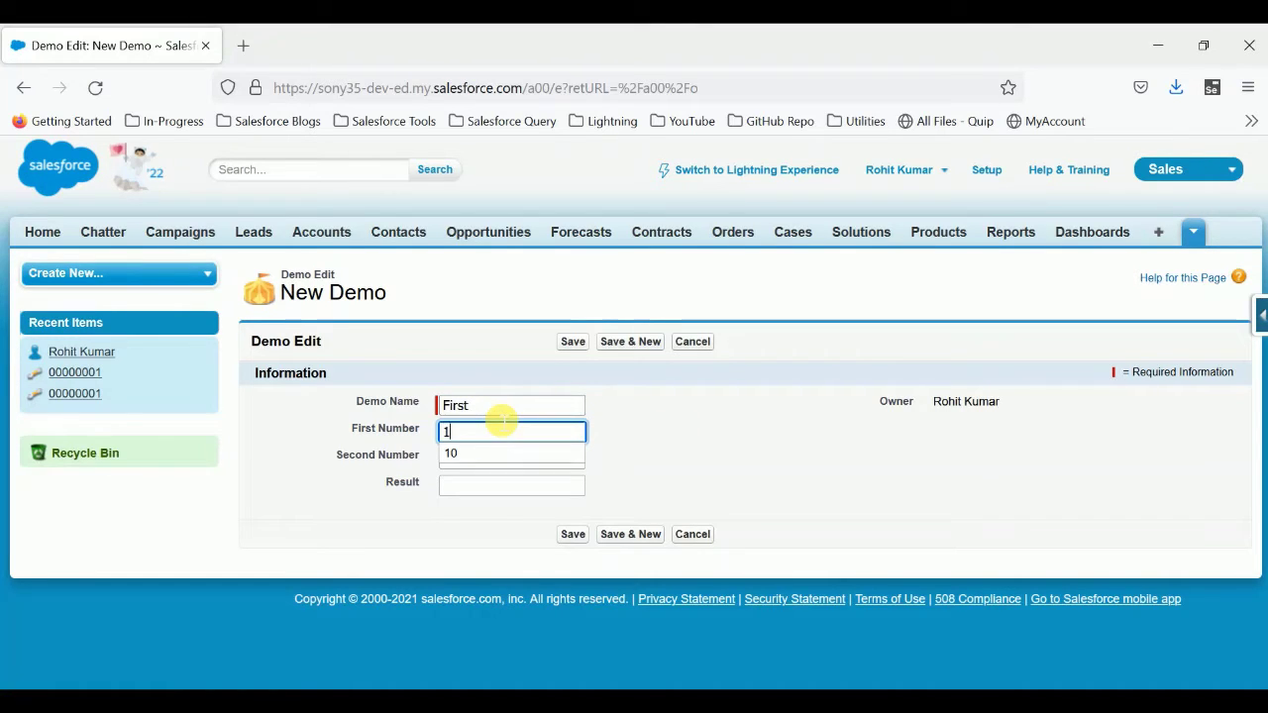
click(507, 464)
click(756, 405)
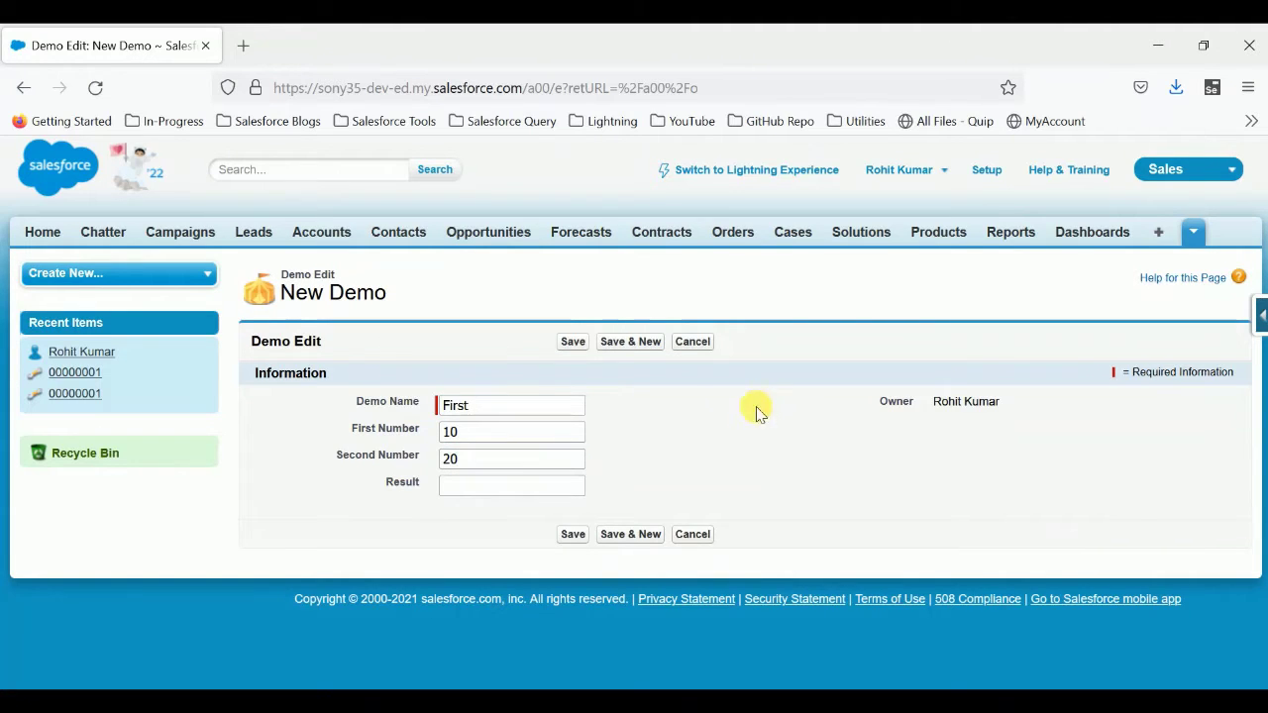
click(580, 341)
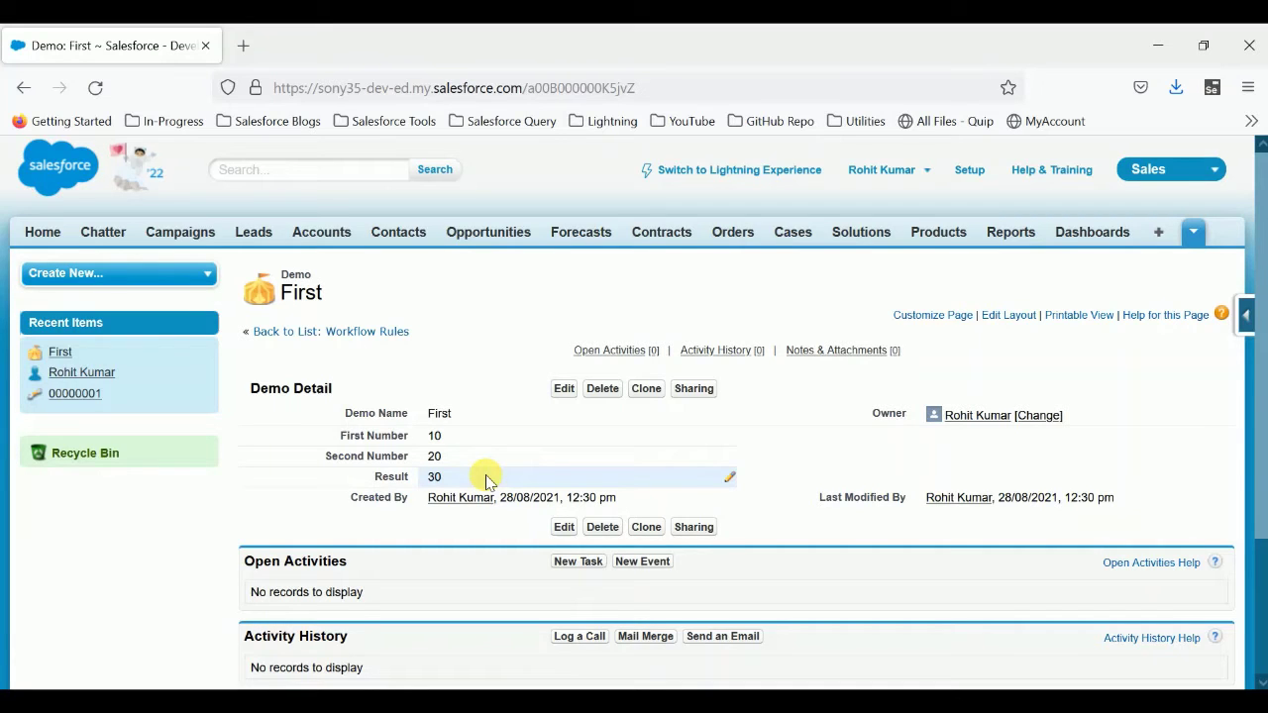
Delete the First demo record with confirmation, then launch Selenium IDE from the toolbar
click(602, 388)
click(724, 446)
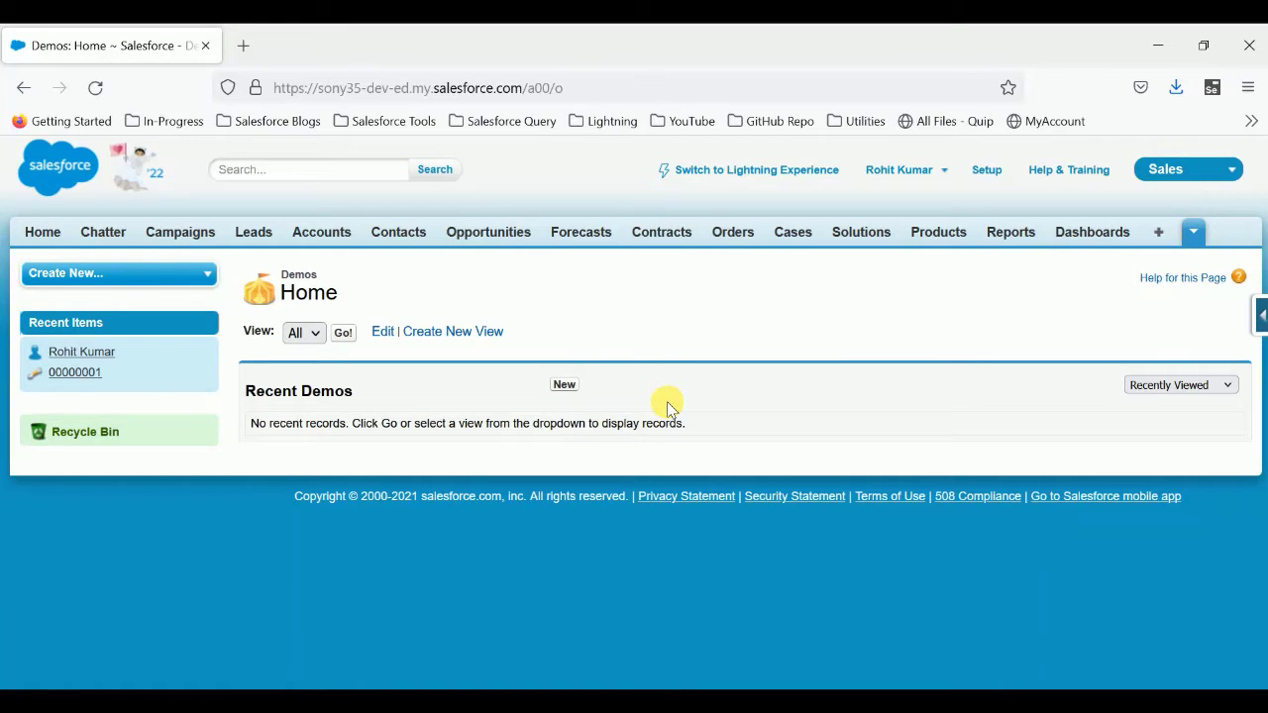
click(1215, 87)
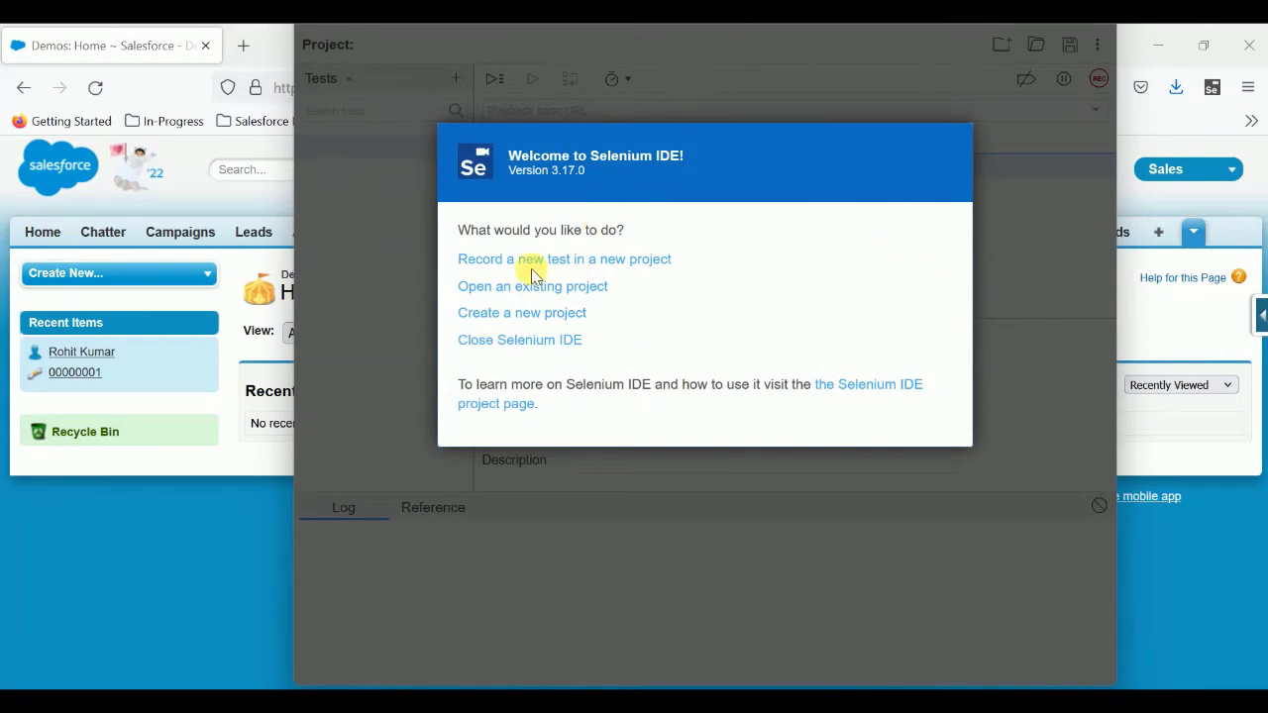
From the Welcome dialog, create a new project named Demo
drag(460, 266, 680, 260)
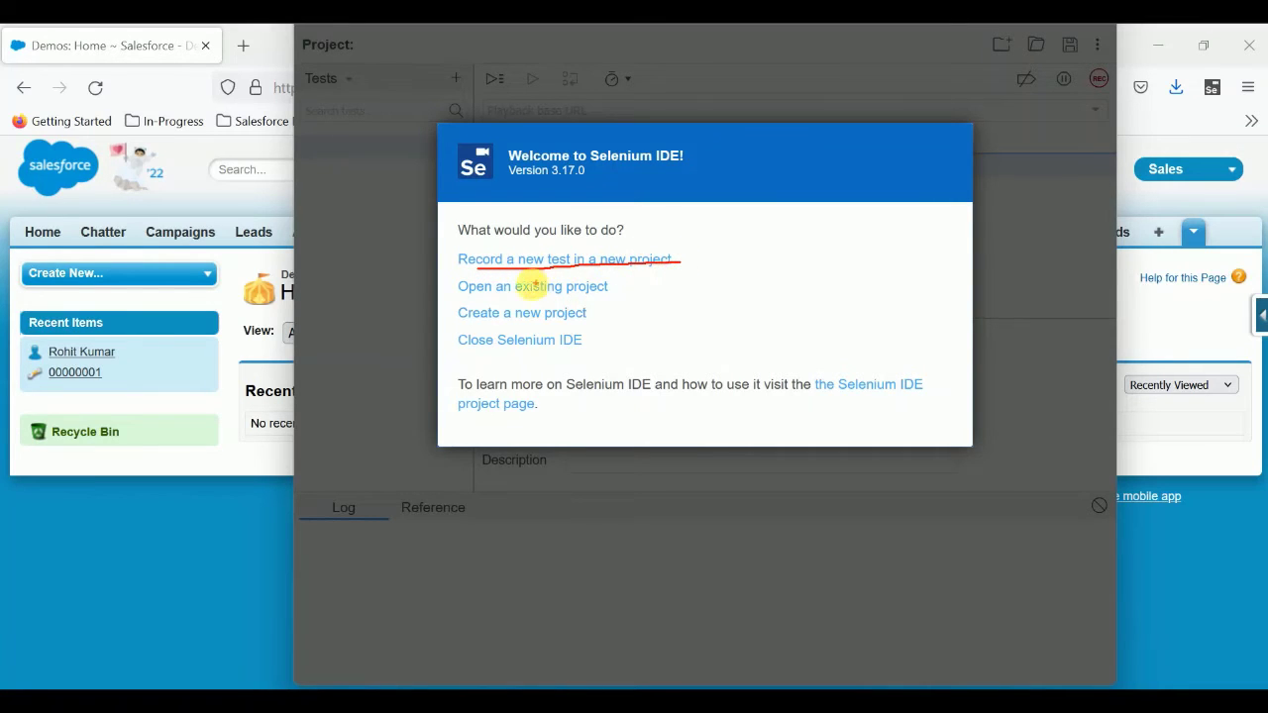
drag(492, 295, 635, 295)
drag(454, 323, 619, 320)
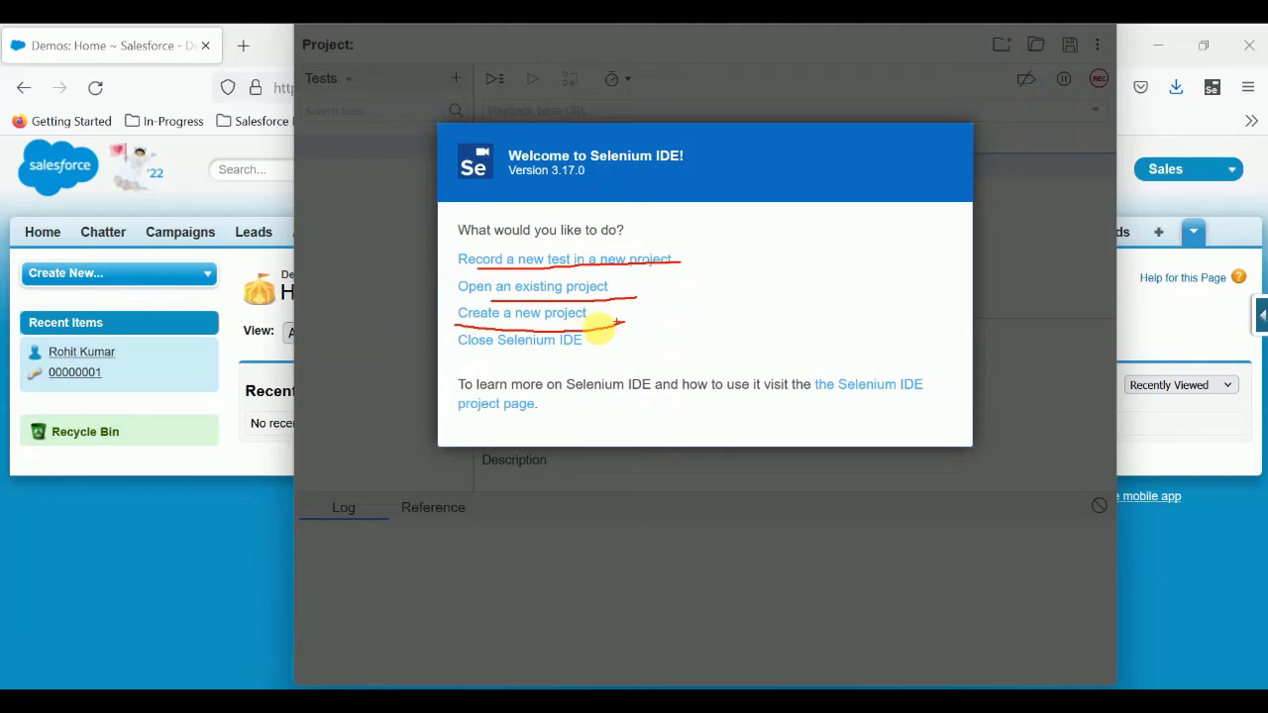
drag(472, 357, 632, 353)
key(Escape)
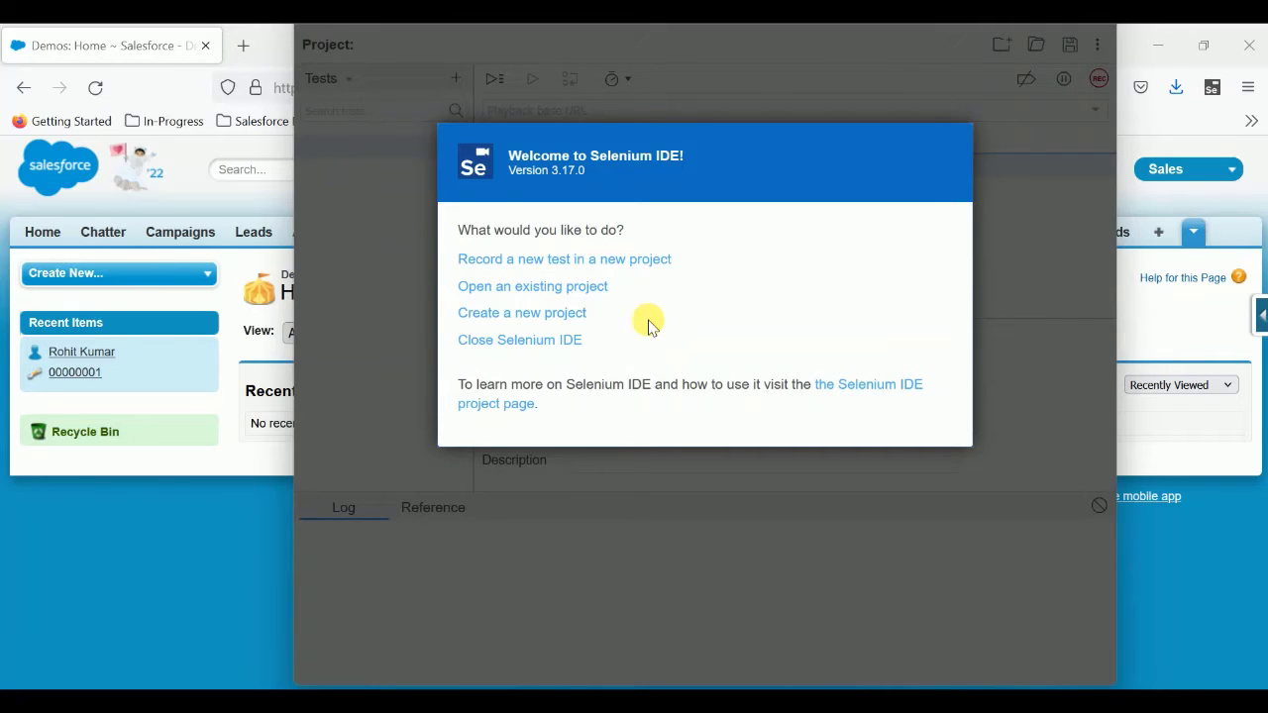
click(499, 319)
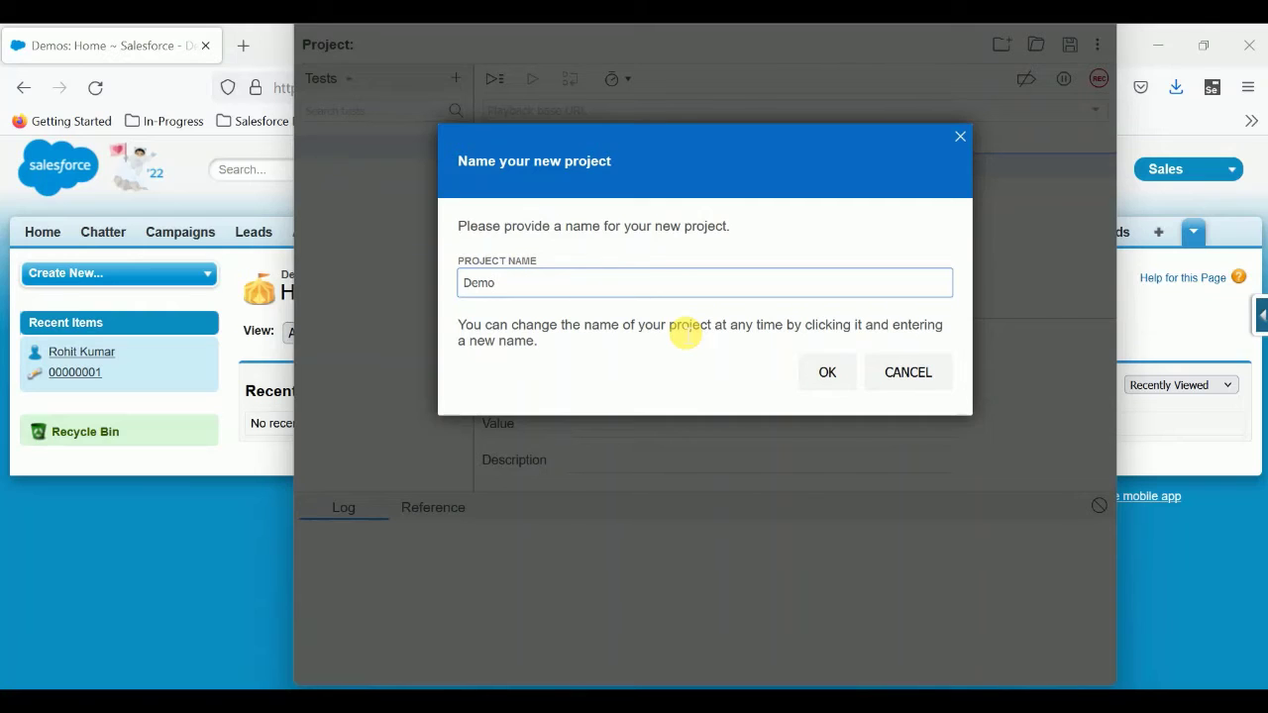
click(822, 369)
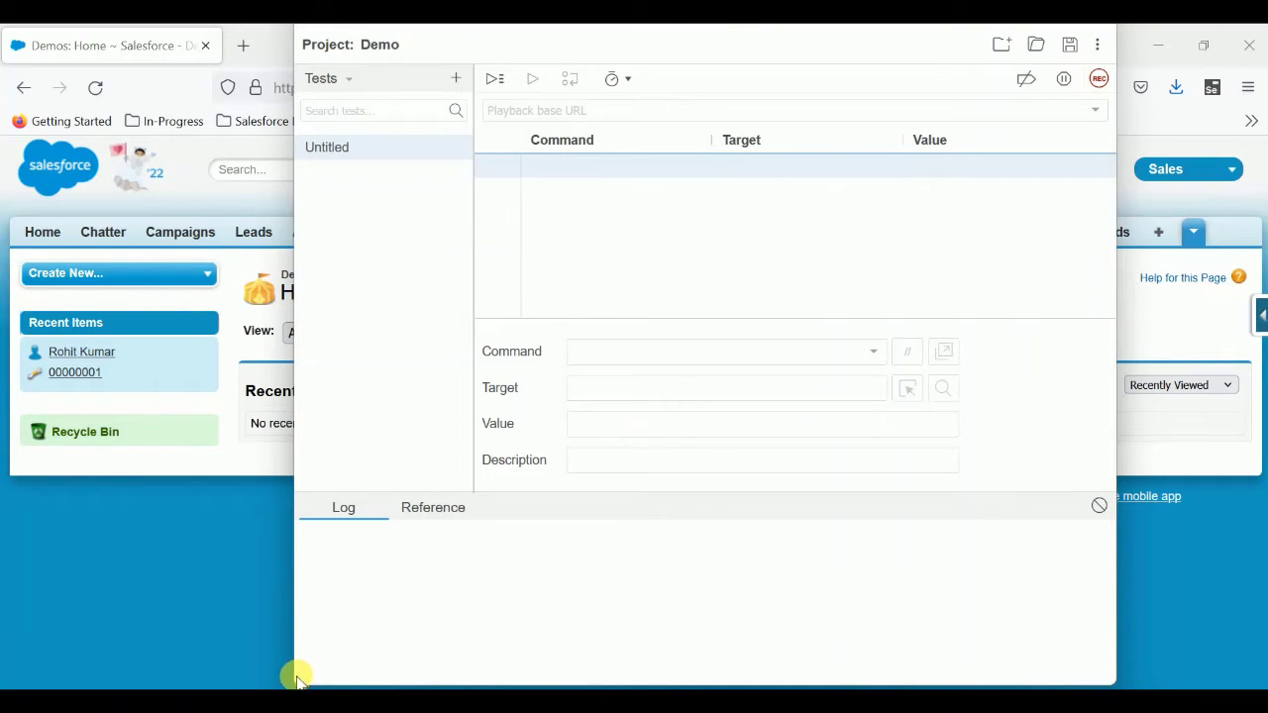
Load login.salesforce.com in a new tab and copy its address
drag(297, 677, 210, 680)
drag(340, 45, 316, 71)
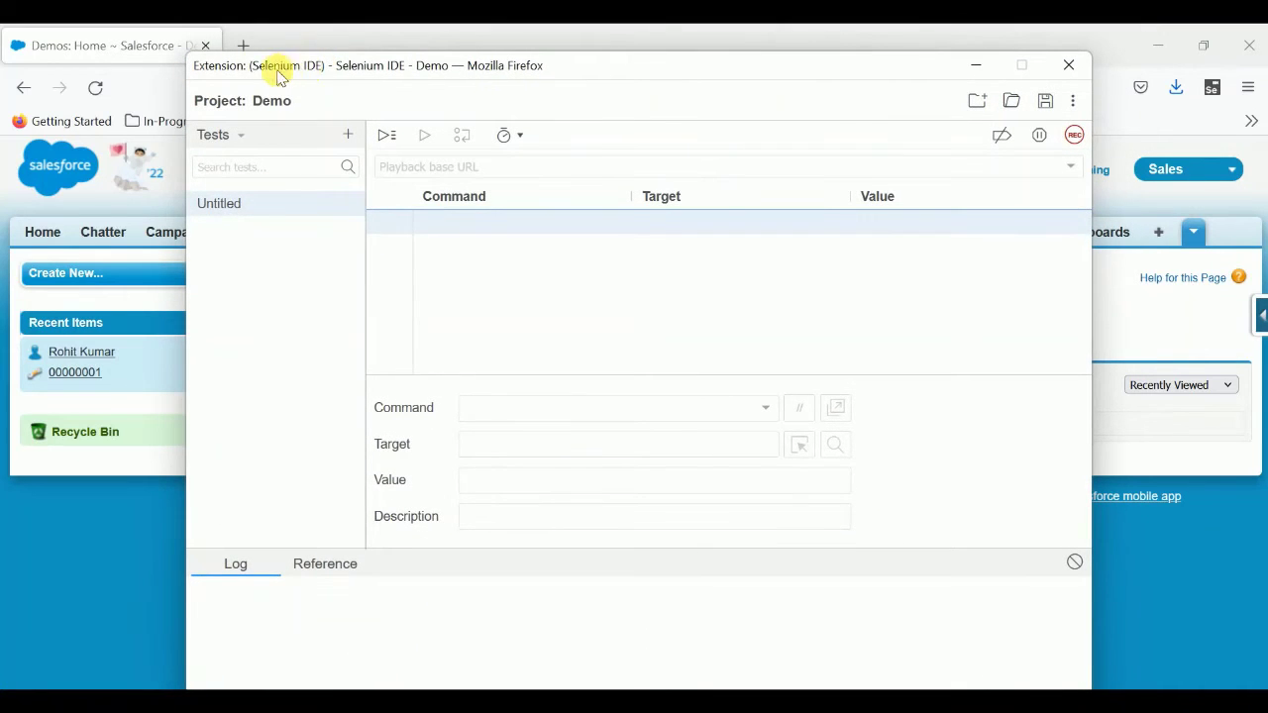
click(416, 170)
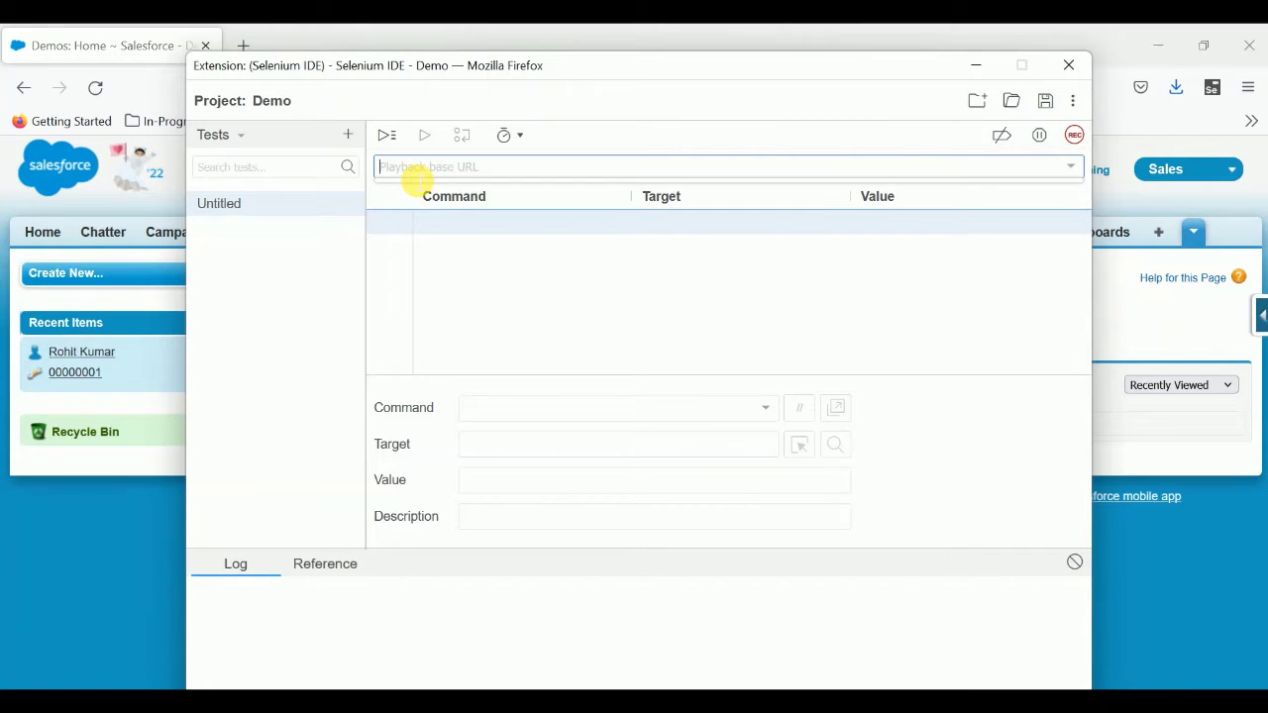
click(244, 45)
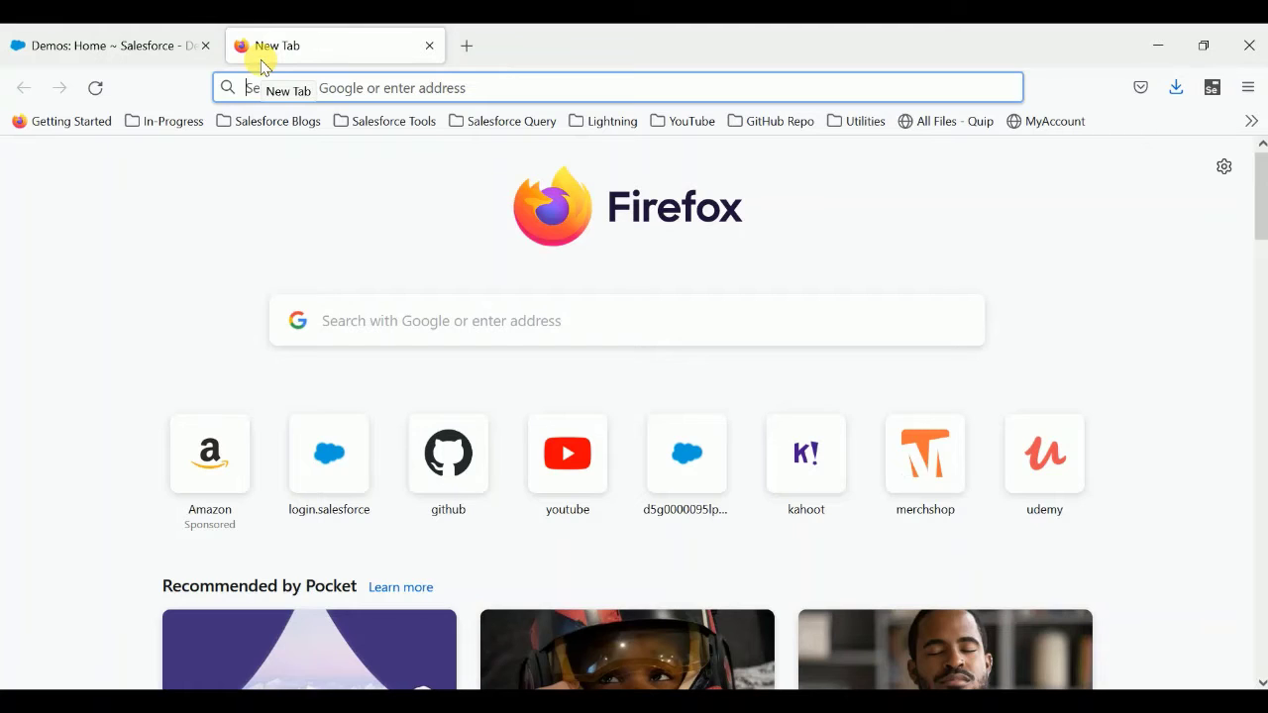
text(login.salesforce.com/)
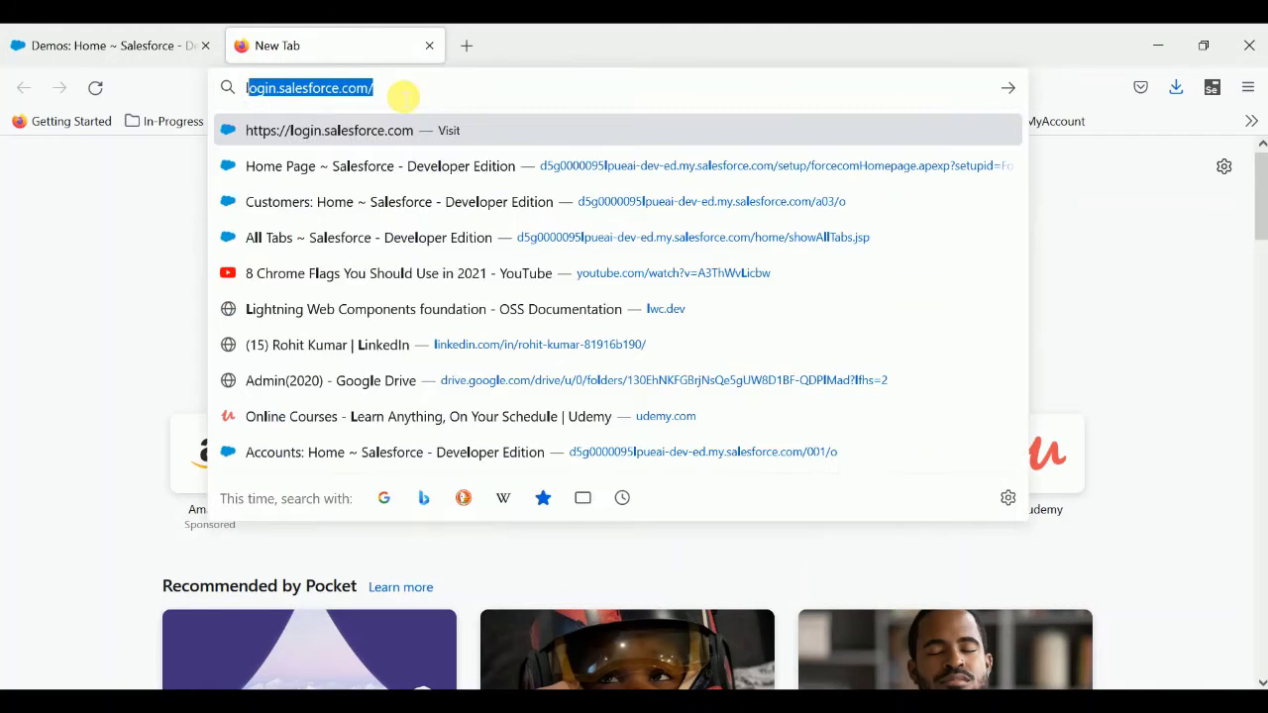
key(Return)
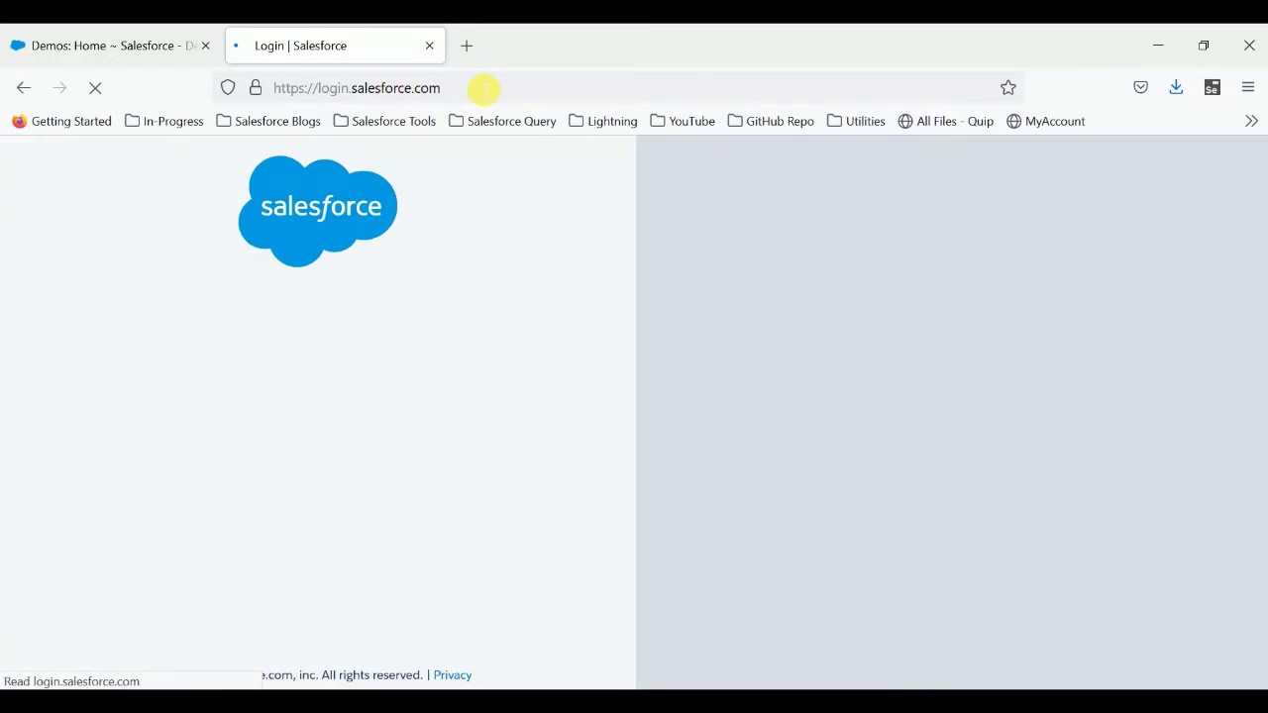
click(362, 89)
key(ctrl+c)
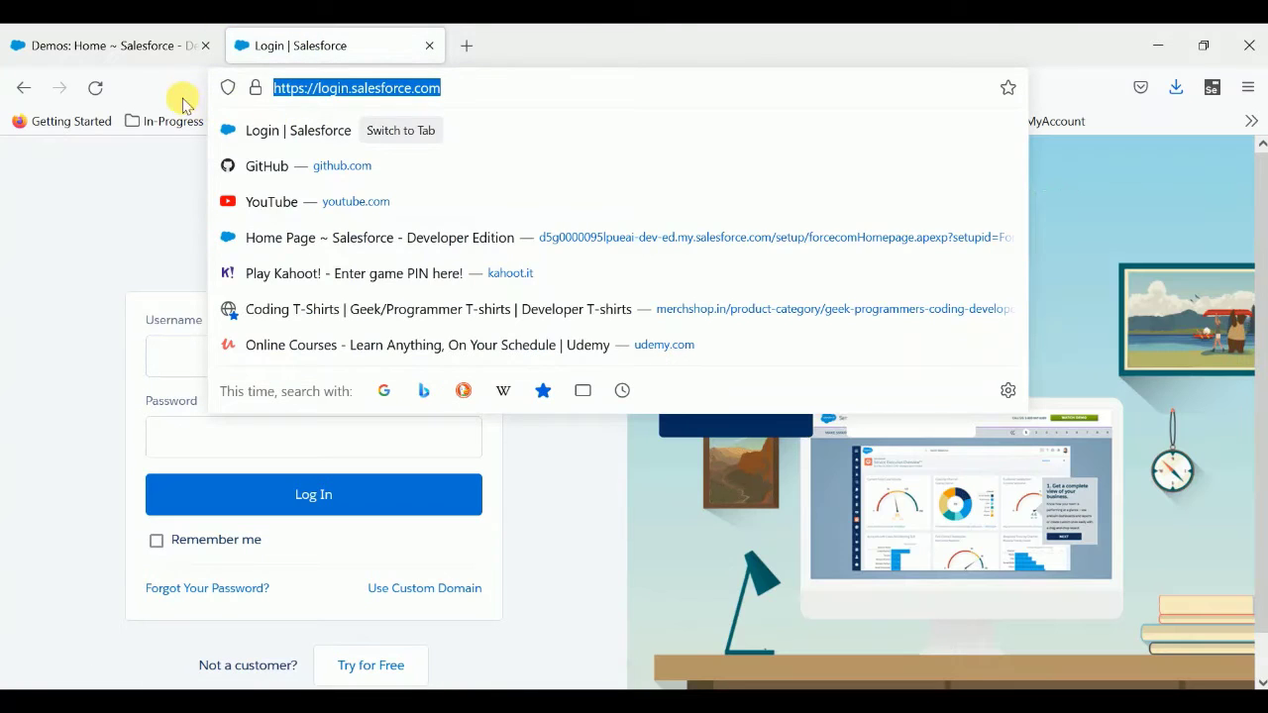
middle_click(313, 47)
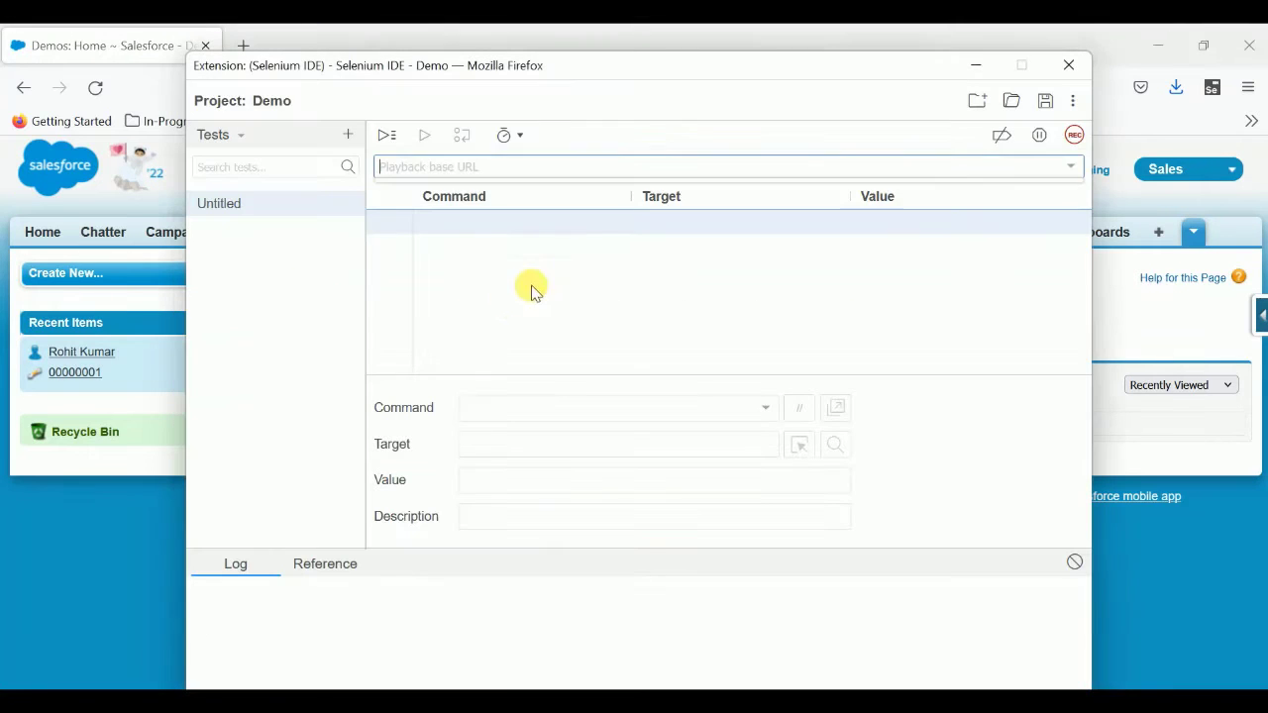
key(ctrl+v)
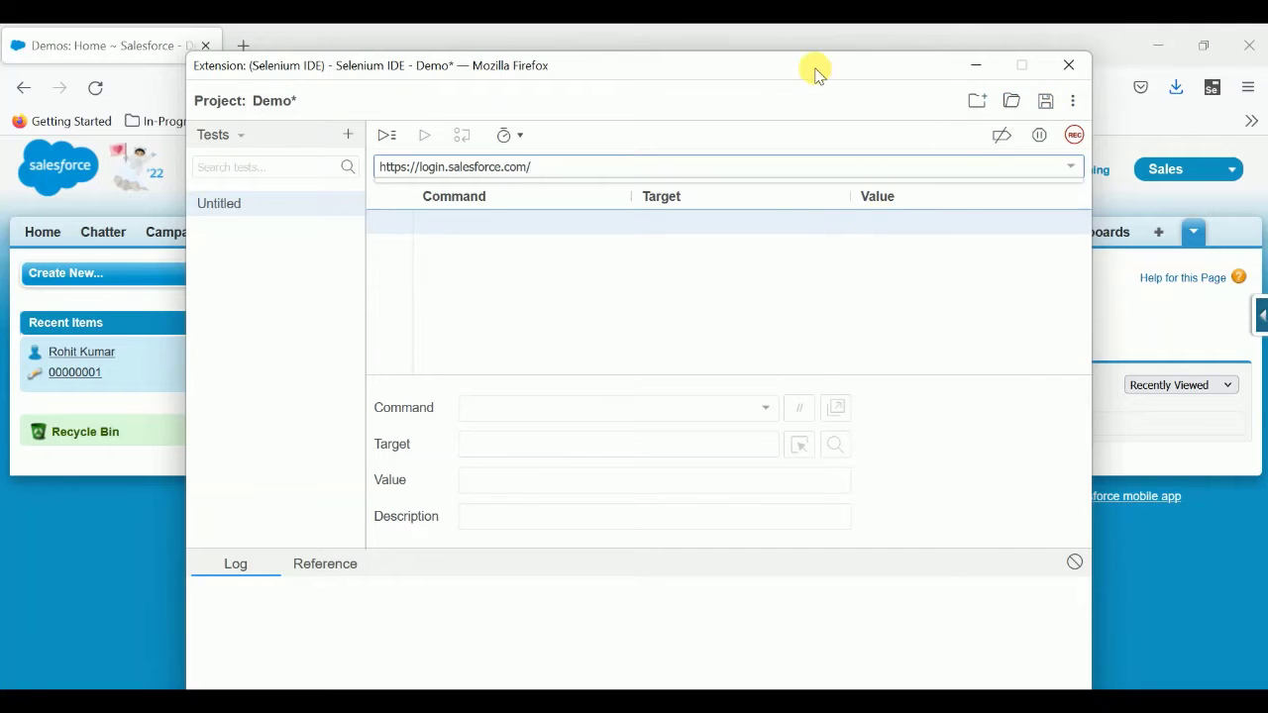
click(1045, 100)
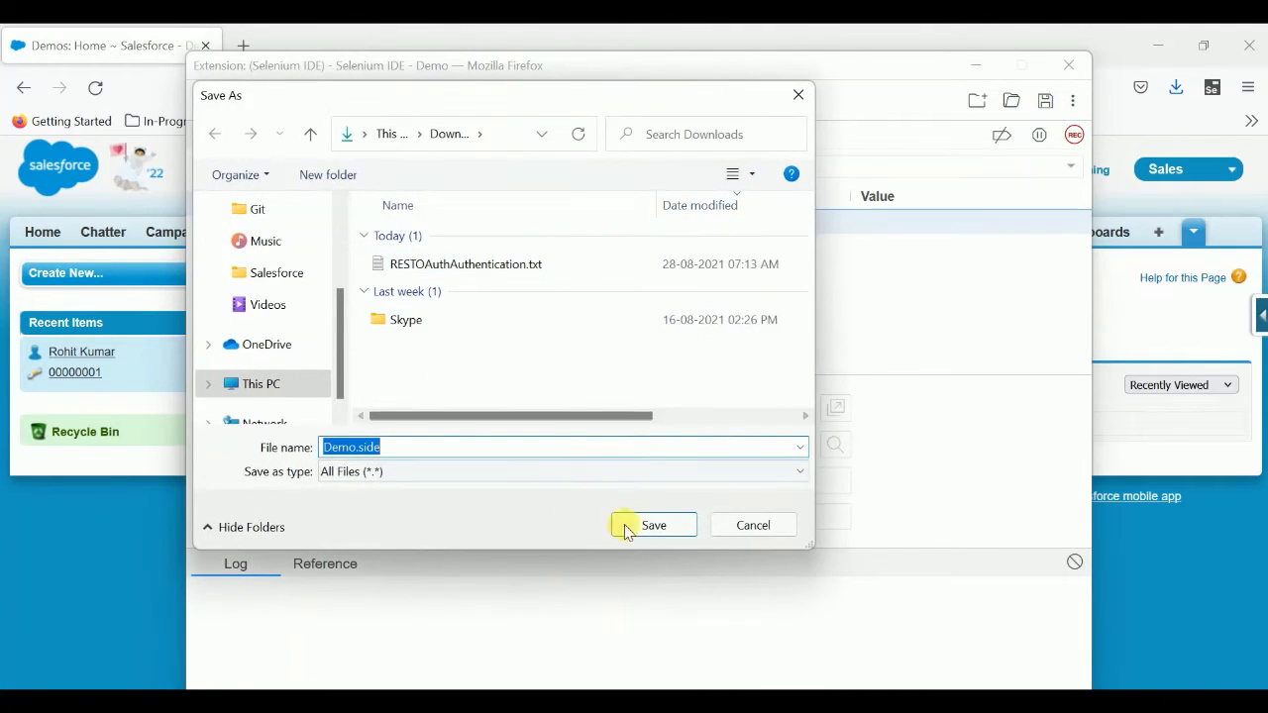
click(667, 527)
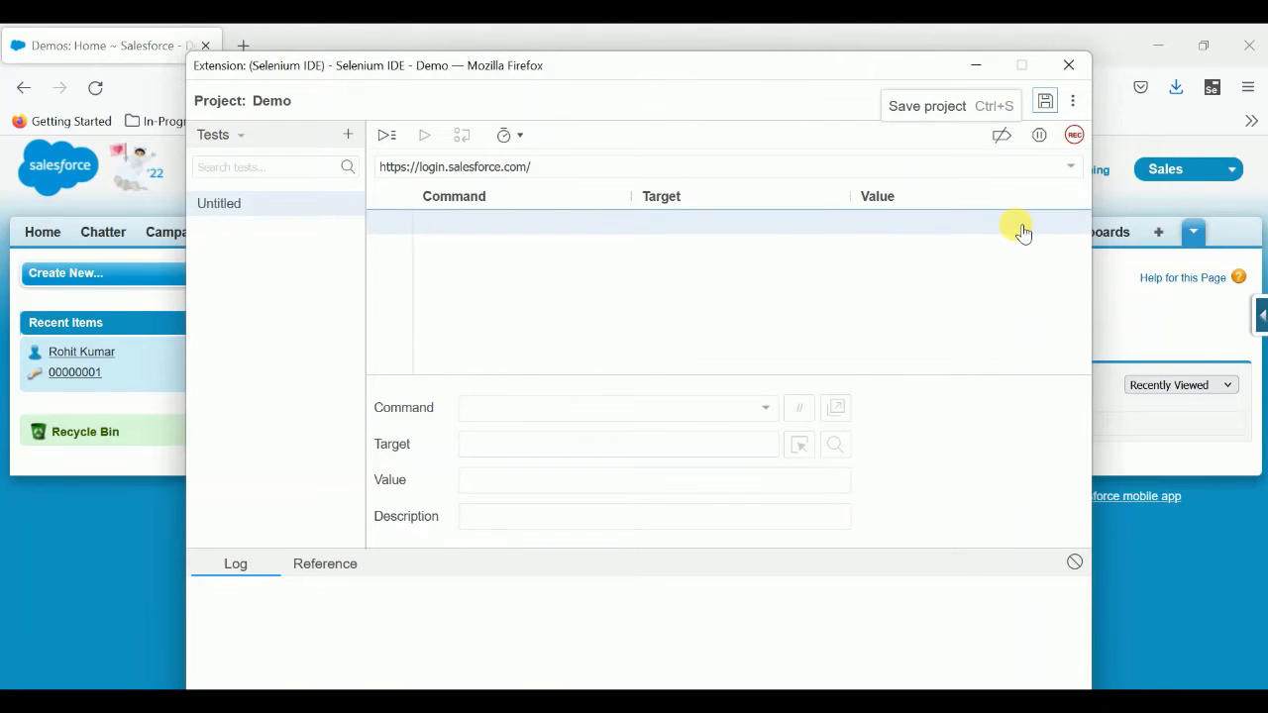
Start recording a new test and maximize the recorded Firefox window on the login page
mouse_move(1078, 125)
mouse_down()
mouse_move(1058, 129)
mouse_move(1070, 153)
mouse_move(1078, 119)
mouse_up()
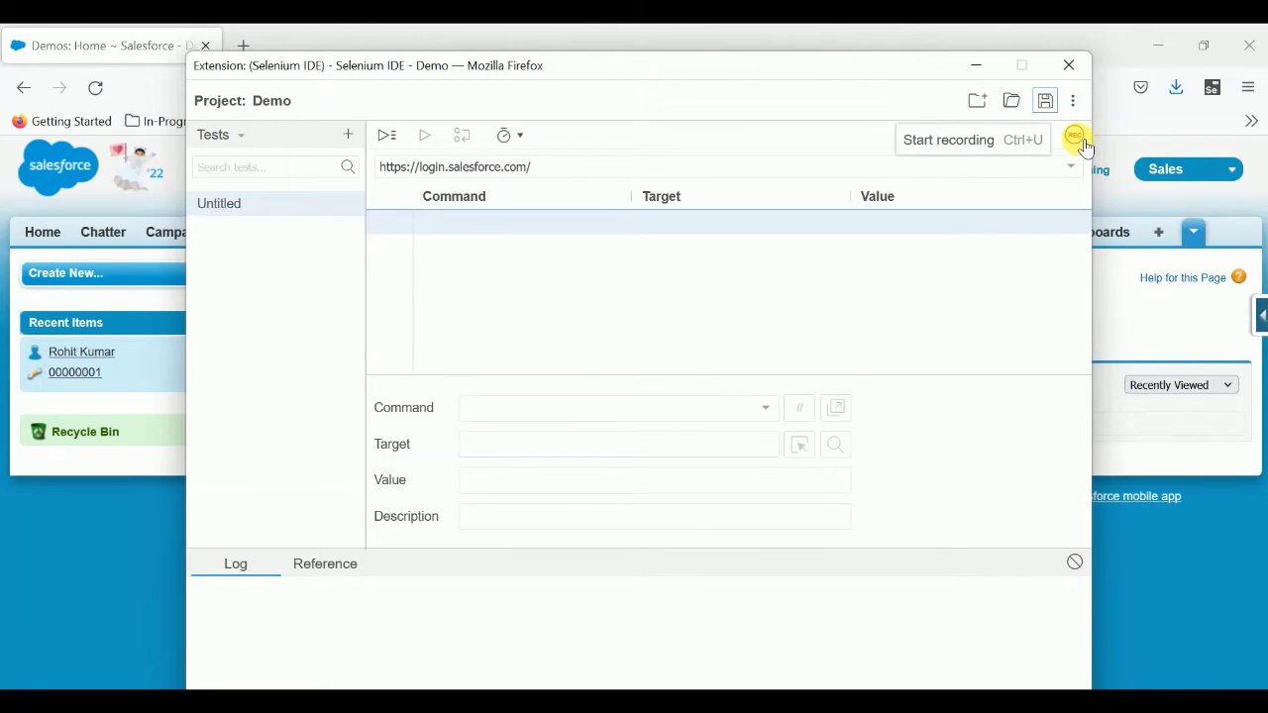
click(1080, 141)
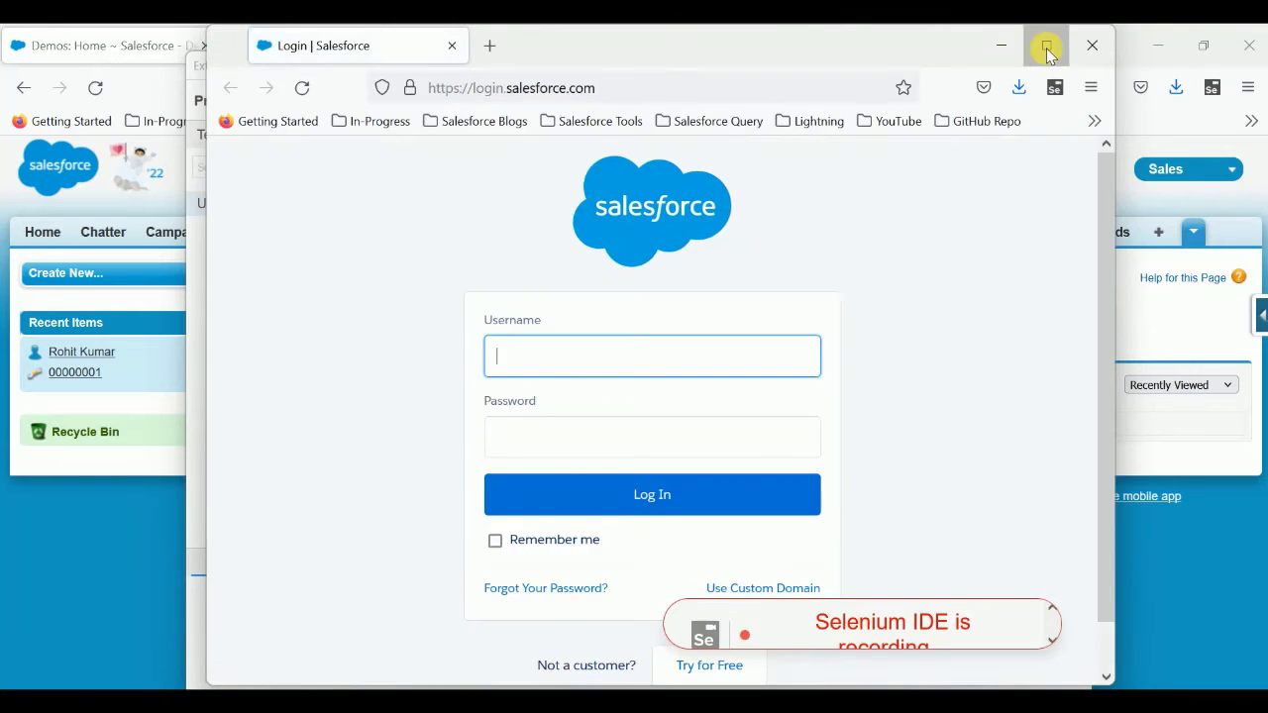
click(1047, 48)
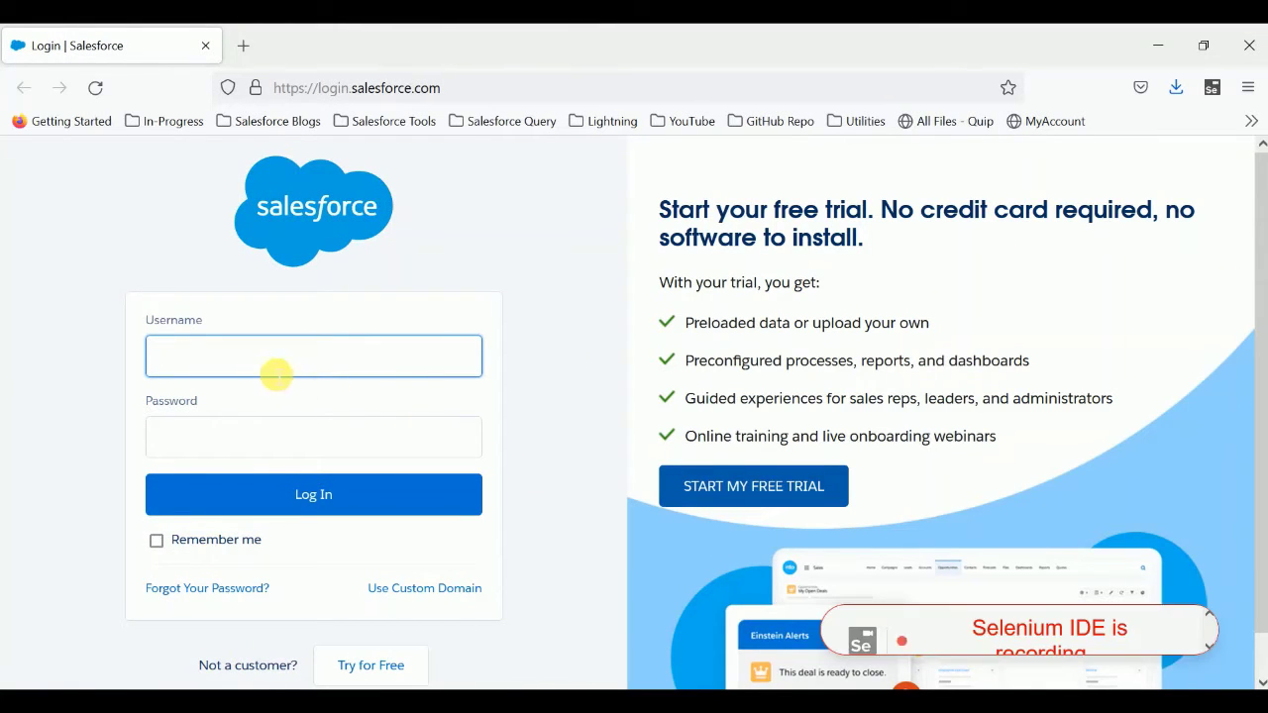
click(324, 372)
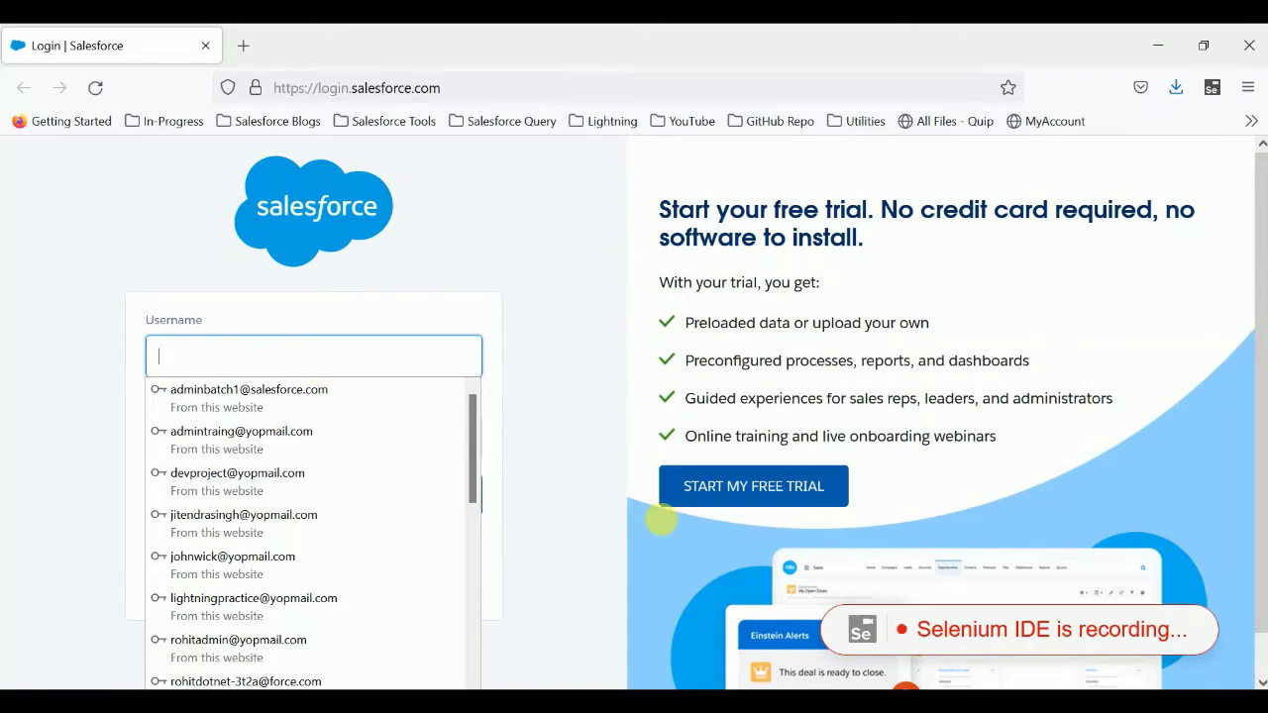
click(255, 353)
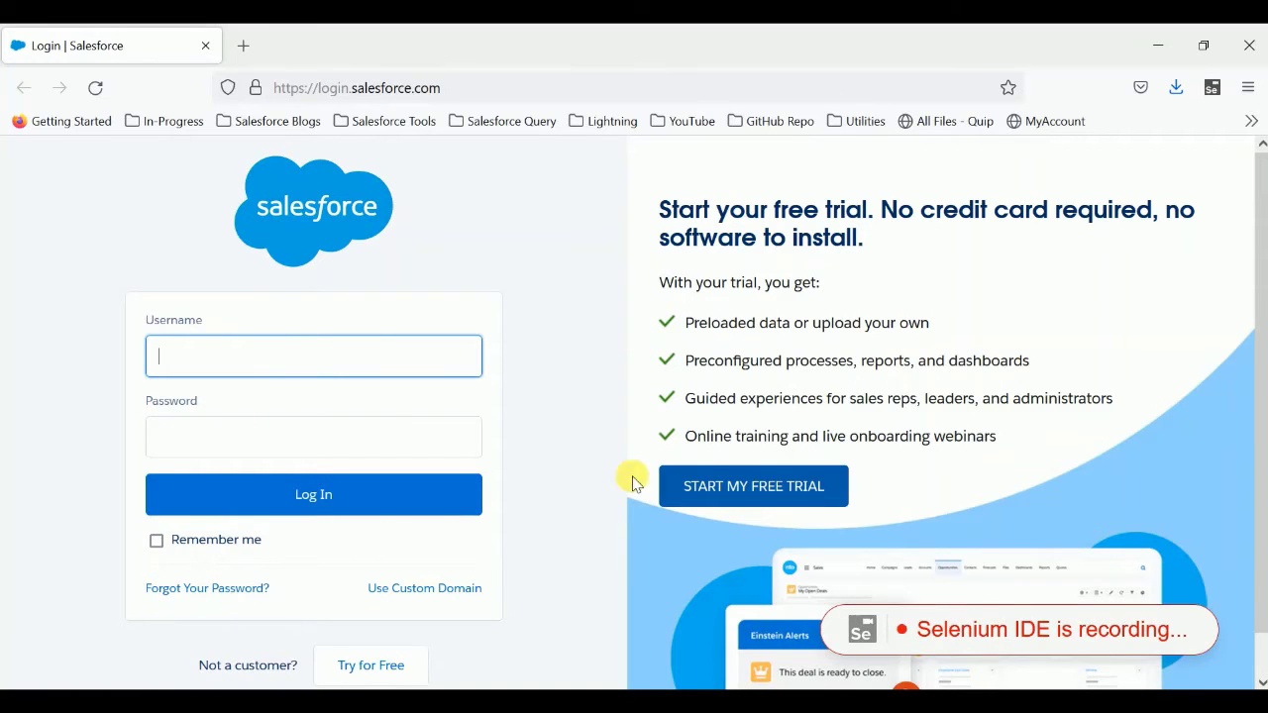
Fill in the saved Salesforce username, let the password autofill, and log in
key(alt+Tab)
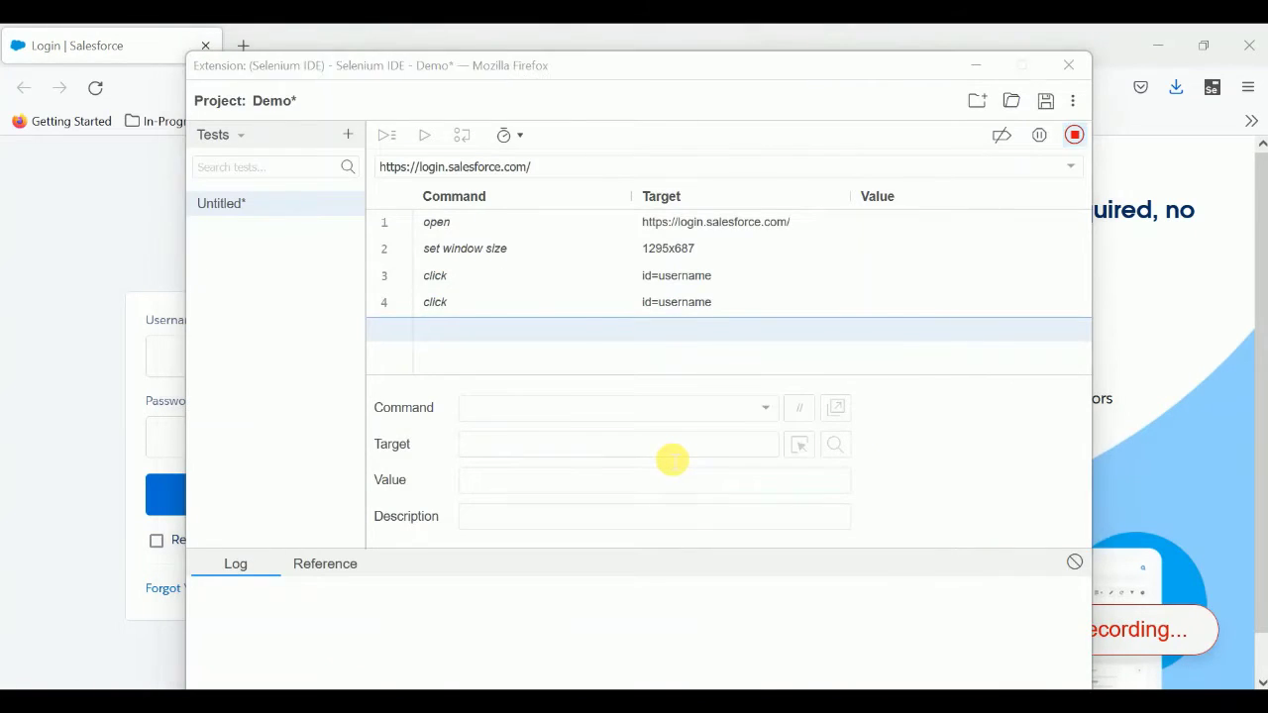
key(alt+Tab)
key(alt+Tab)
key(alt+Tab)
click(666, 457)
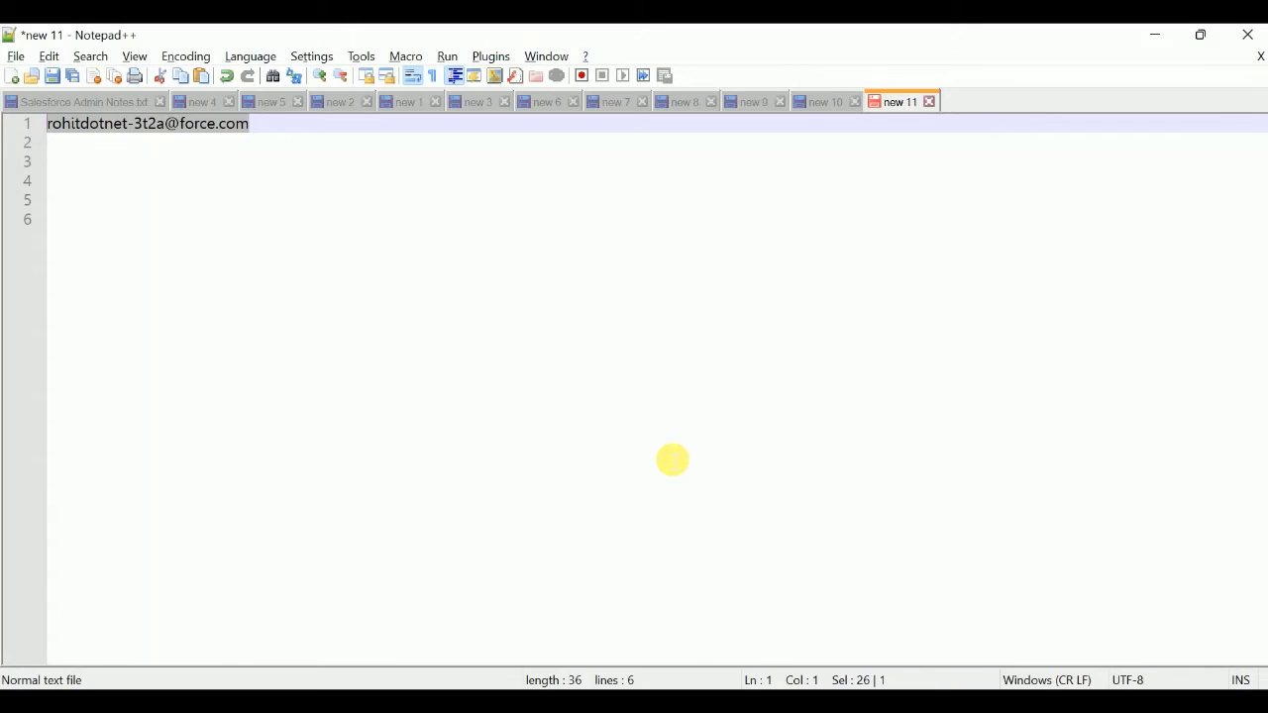
key(alt+Tab)
key(alt+Tab)
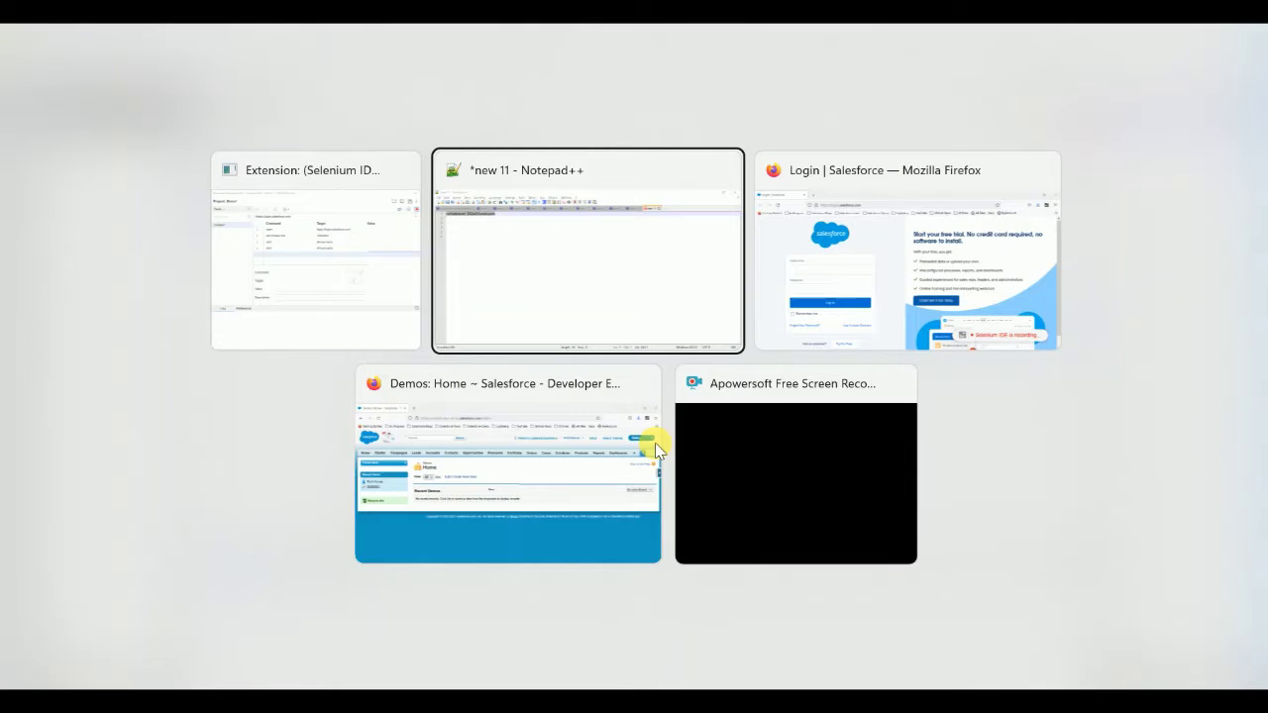
key(alt+Tab)
click(480, 372)
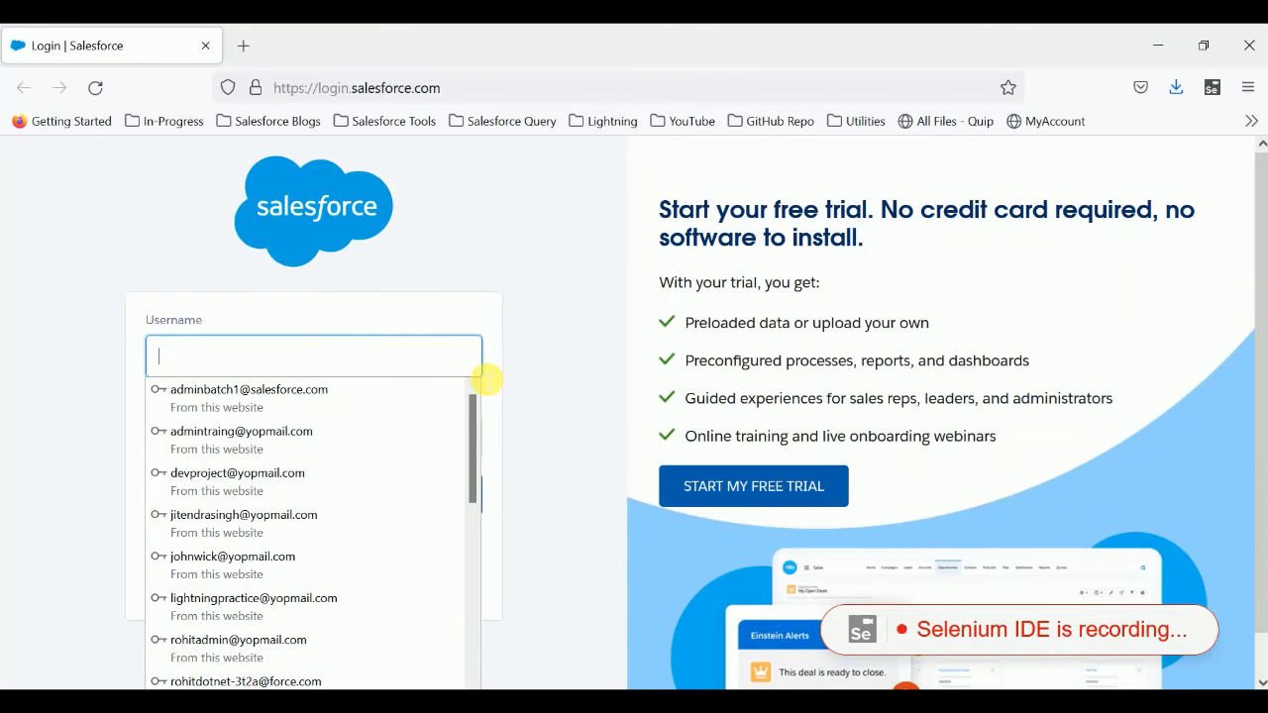
key(ctrl+v)
click(317, 388)
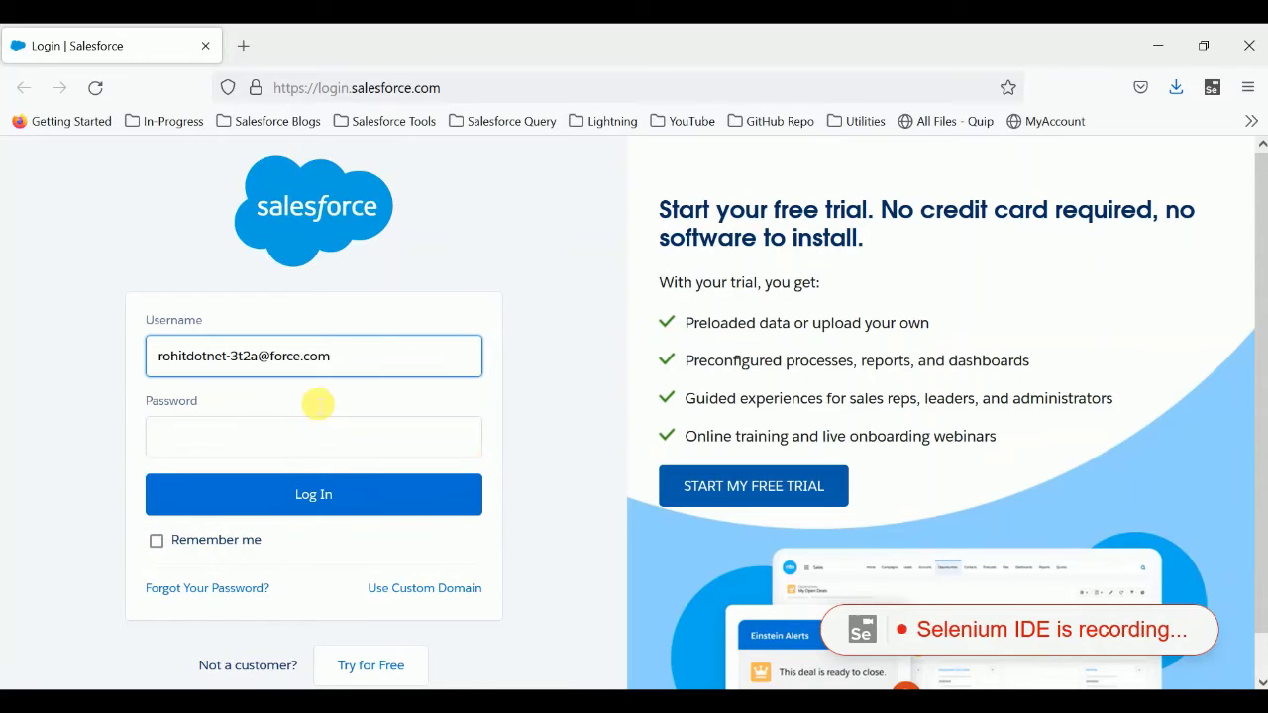
click(311, 493)
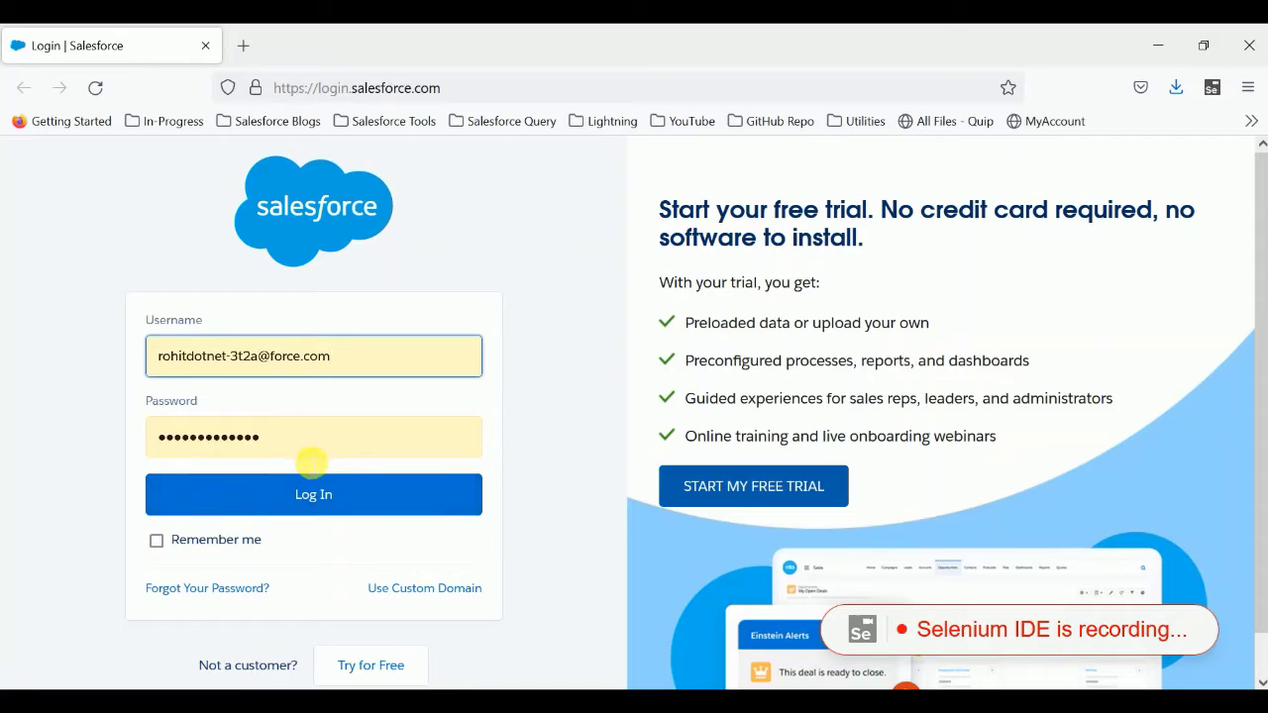
click(282, 504)
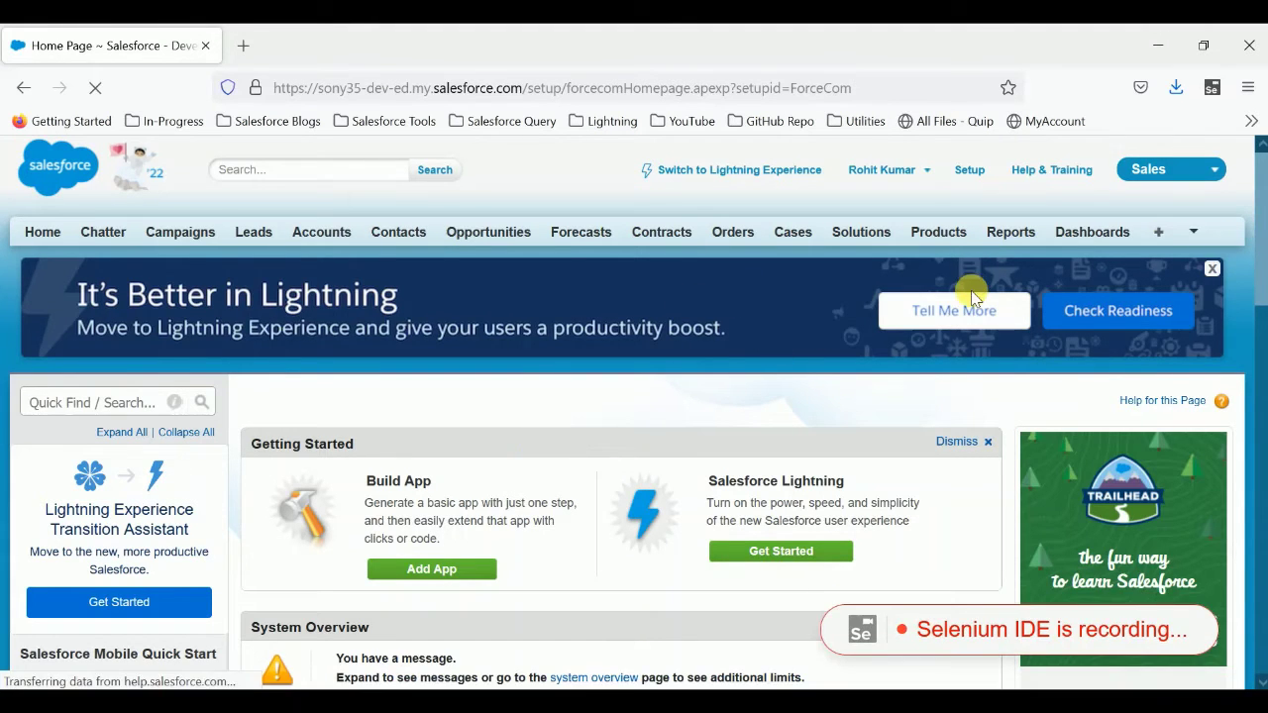
Go to the Demos tab from the tab overflow list and start a new Demo record
click(1193, 233)
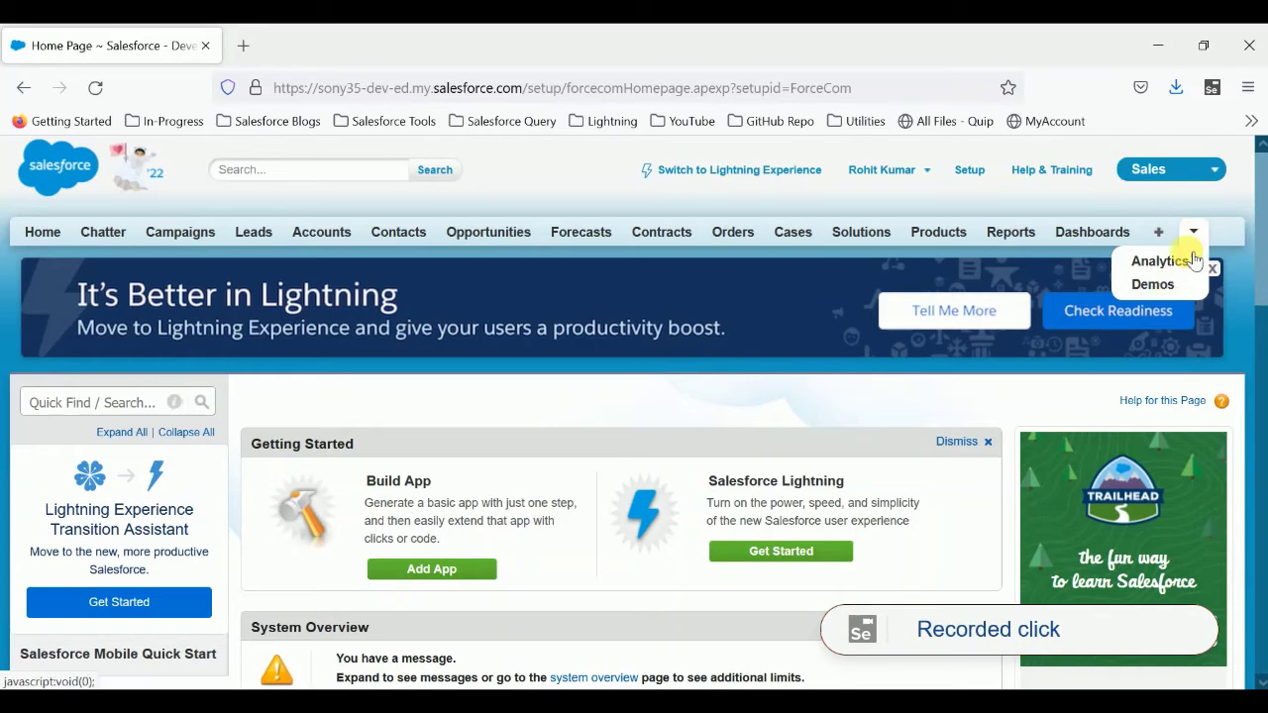
click(1157, 289)
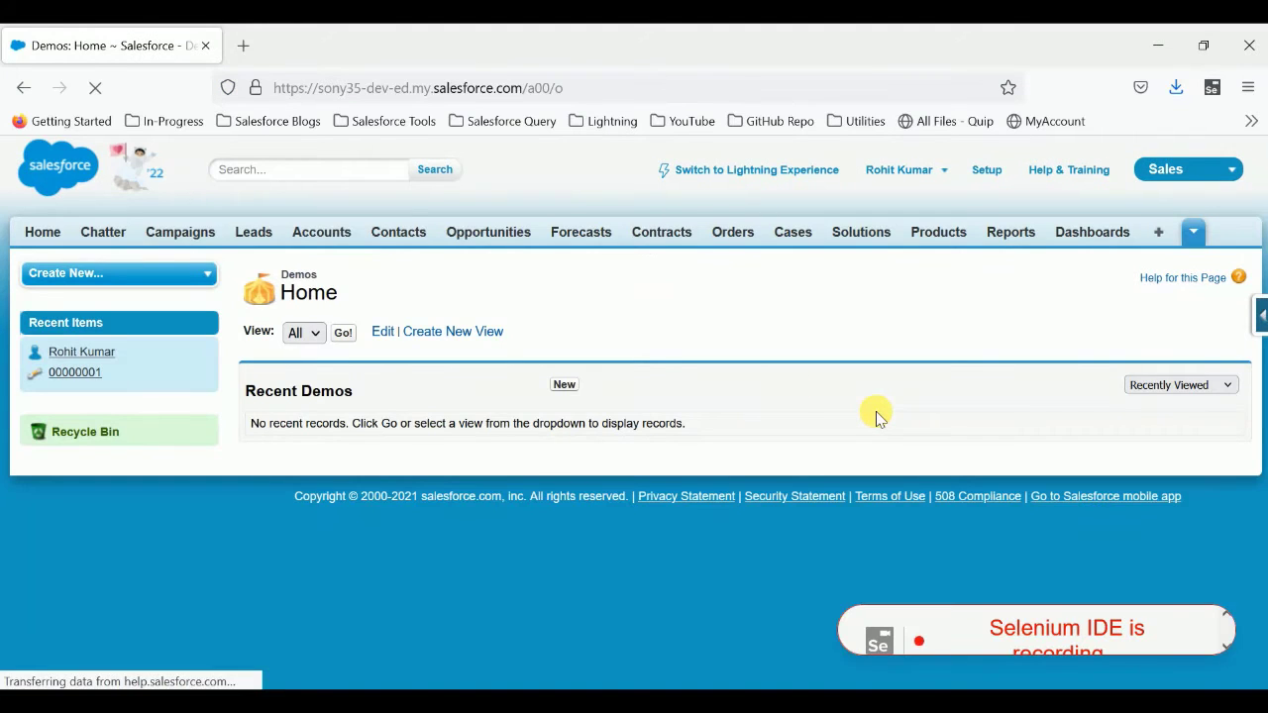
click(565, 387)
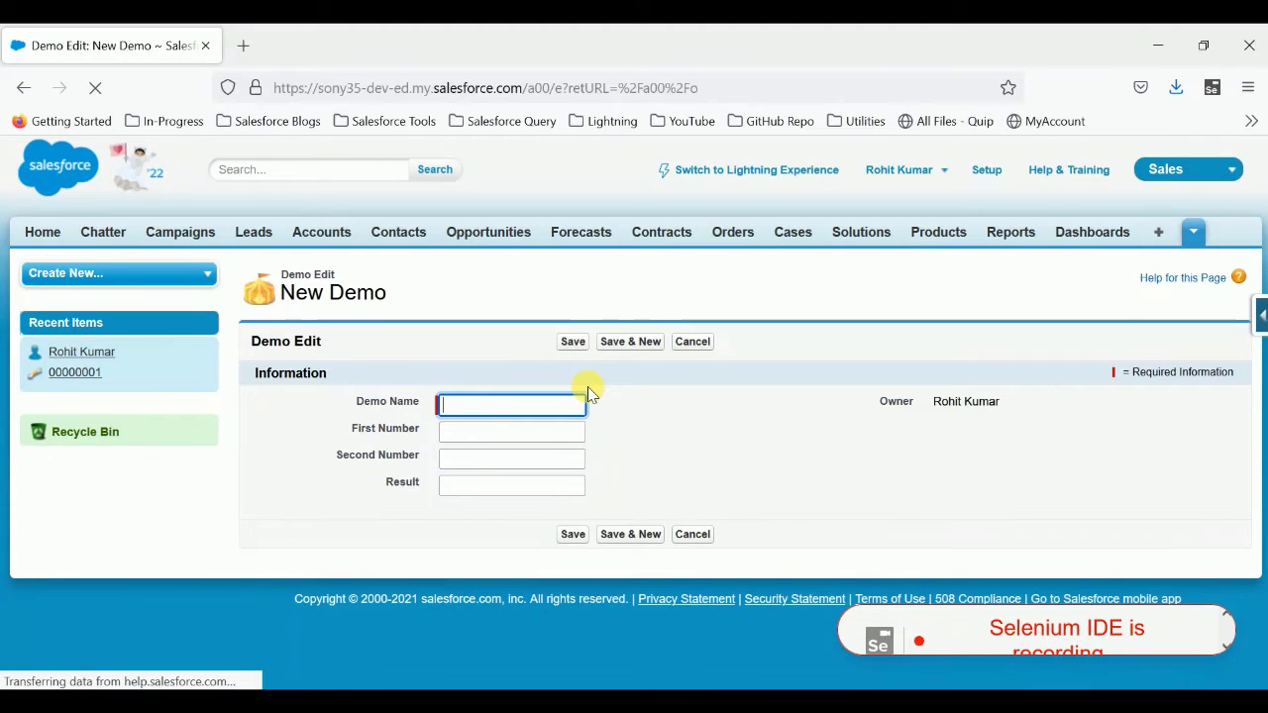
Enter Demo Name First, First Number 10 and Second Number 20, then save the record
text(Firs)
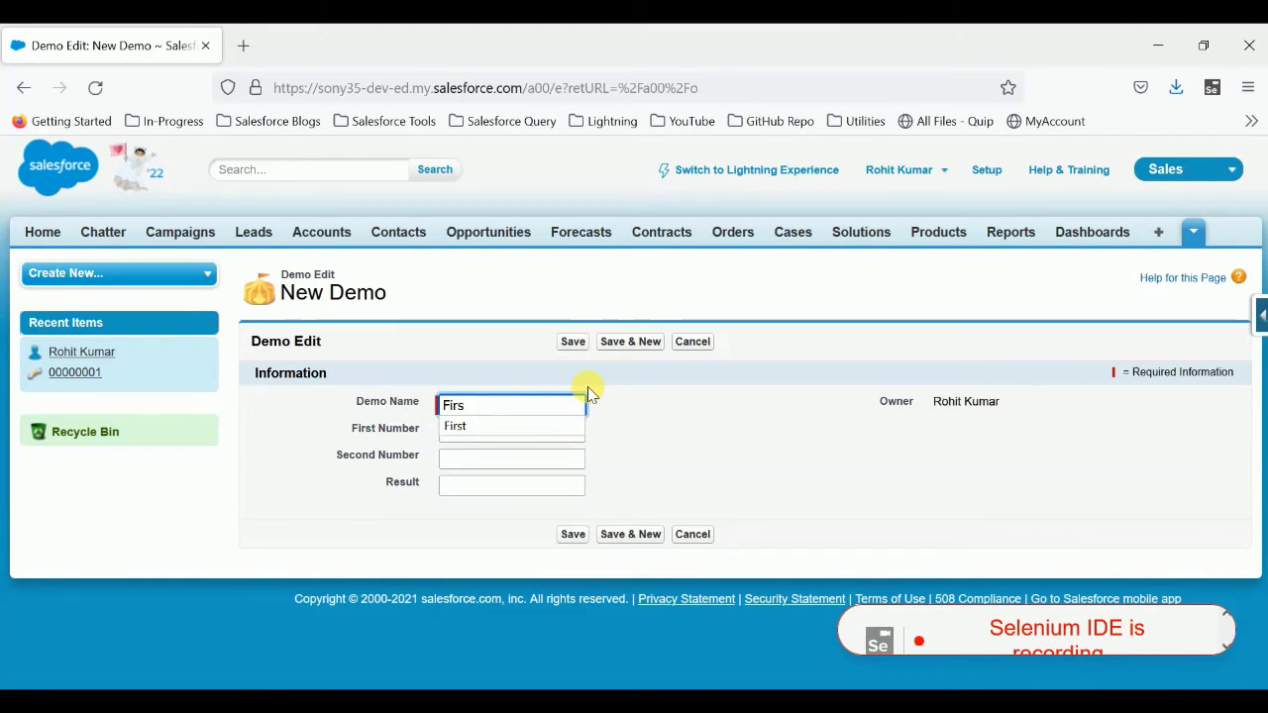
text(t)
key(Tab)
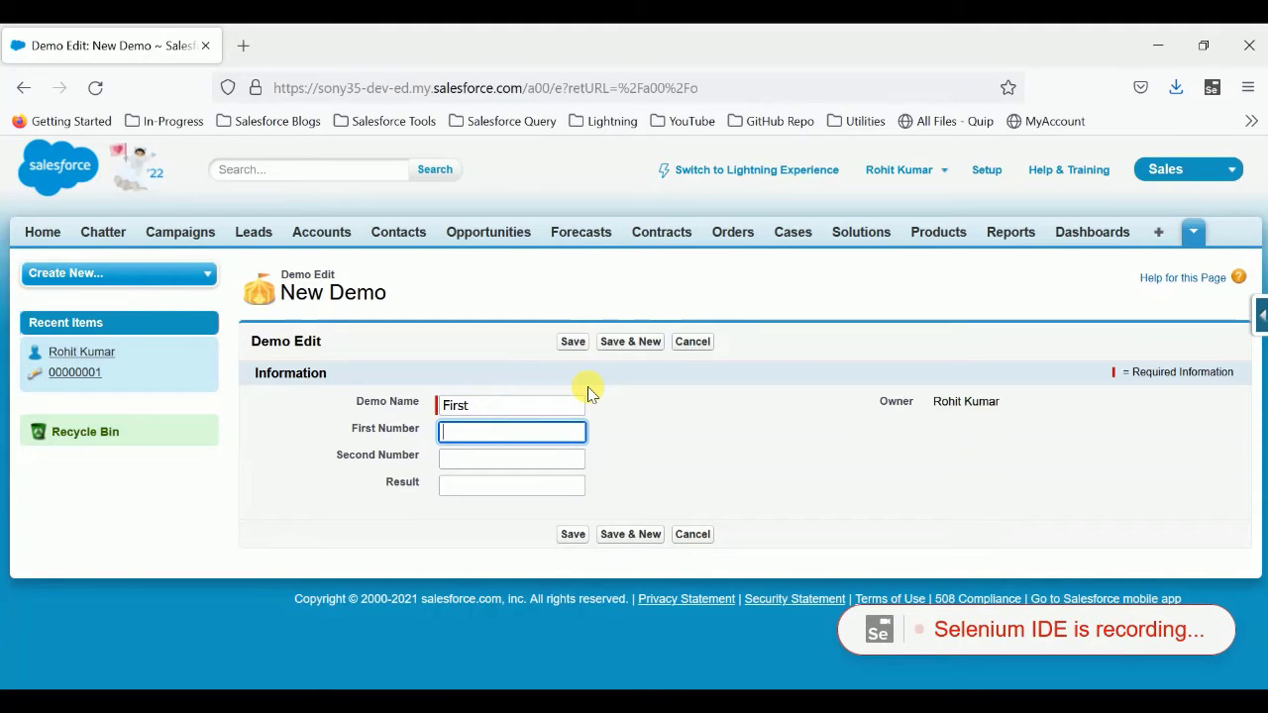
text(10)
key(Tab)
text(20)
key(Tab)
click(526, 482)
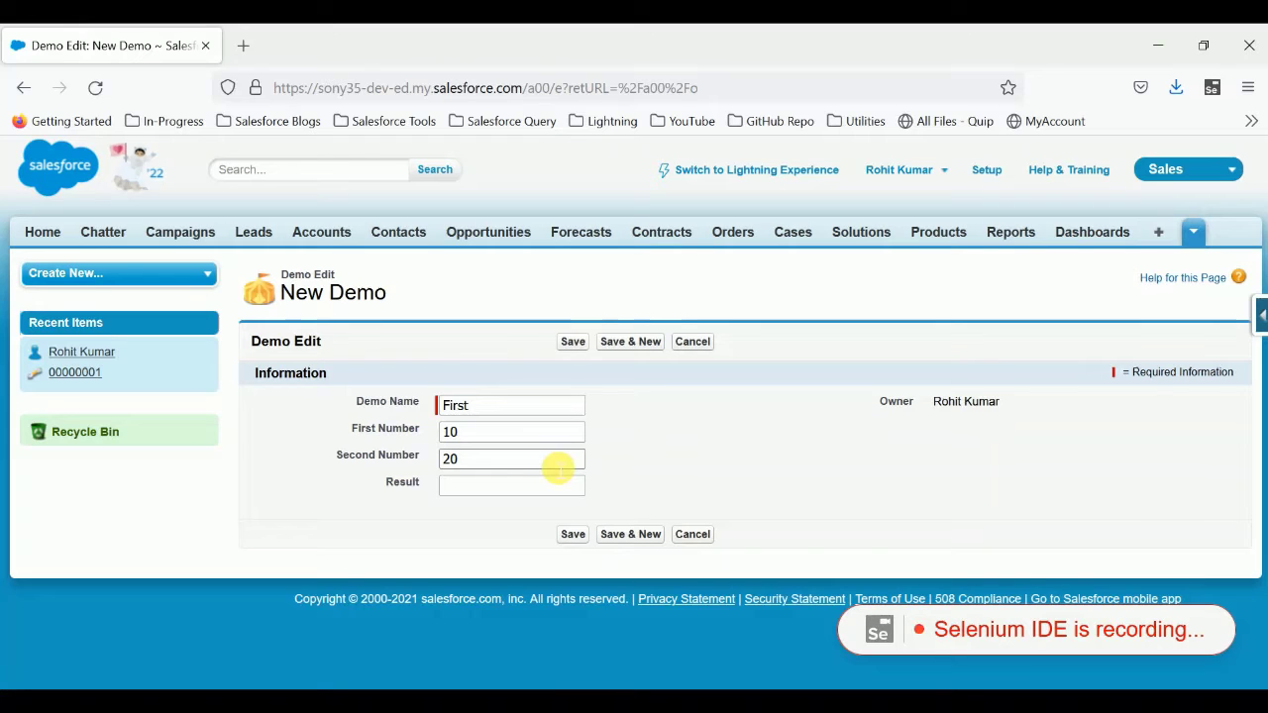
click(572, 341)
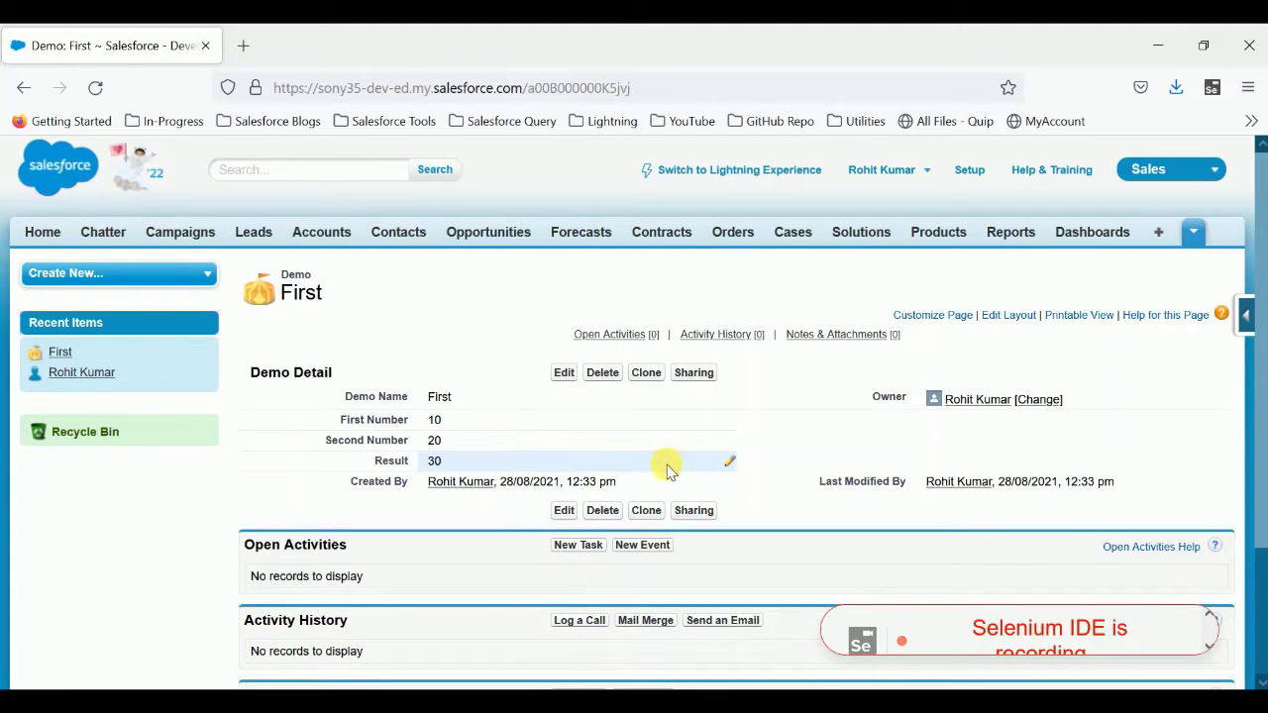
key(alt+Tab)
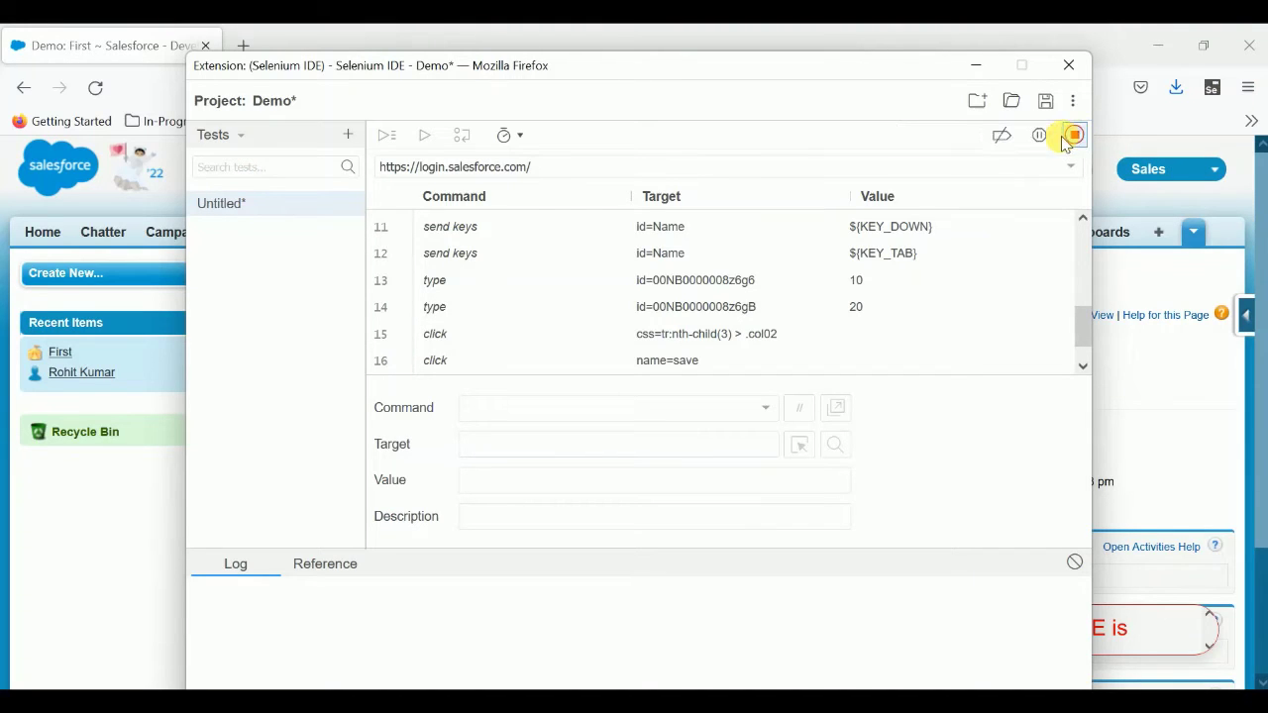
Stop recording and name the test Demo
click(1076, 137)
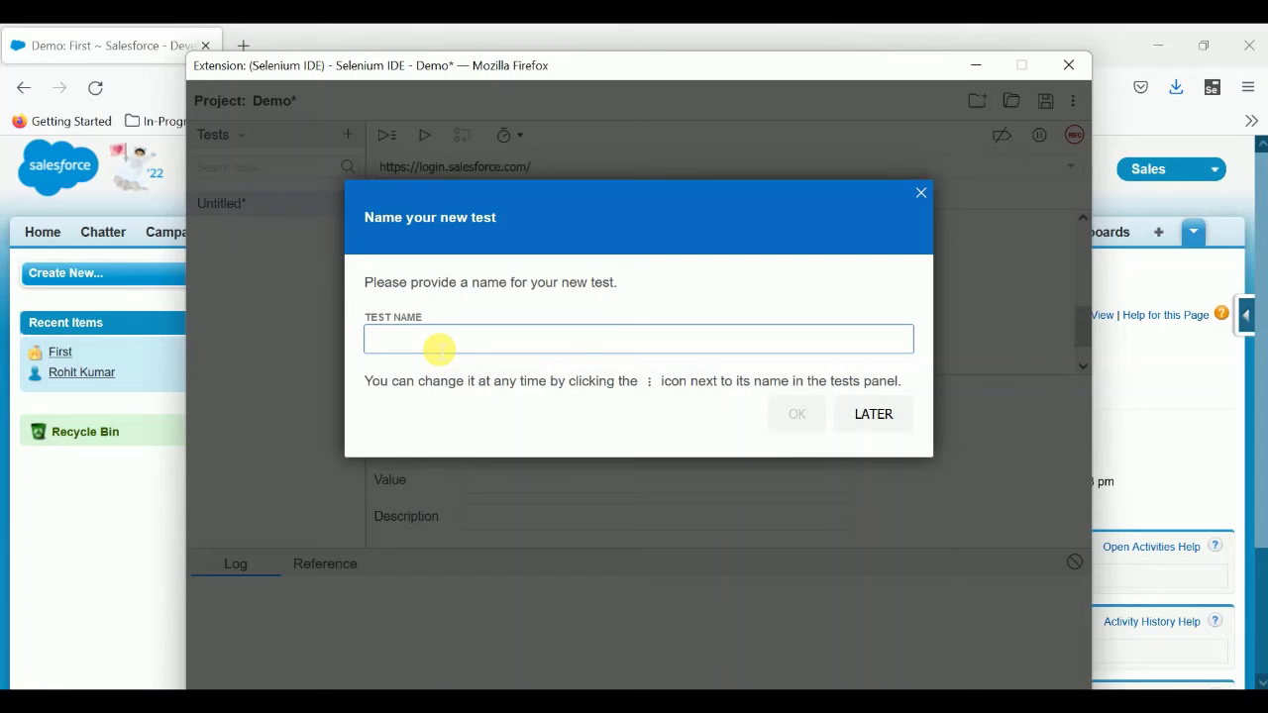
text(Demo)
key(Return)
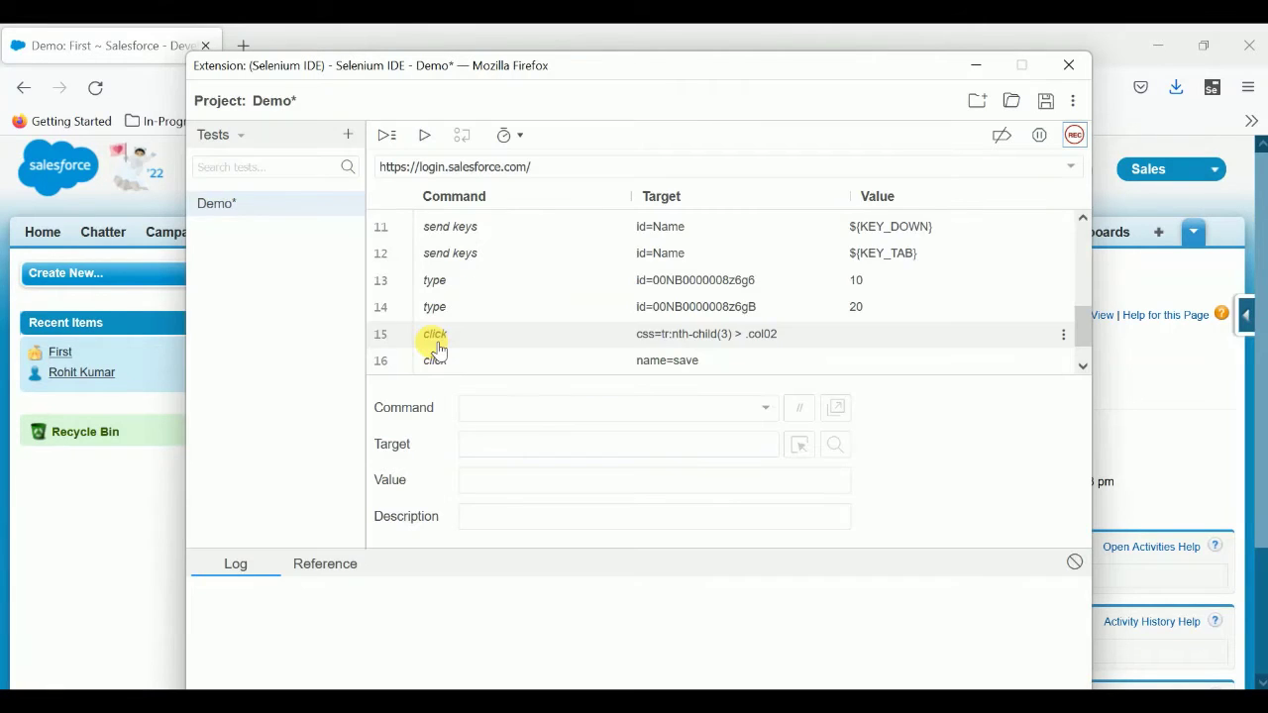
Save the project as Demo.side in Downloads, replacing the existing file
click(1044, 104)
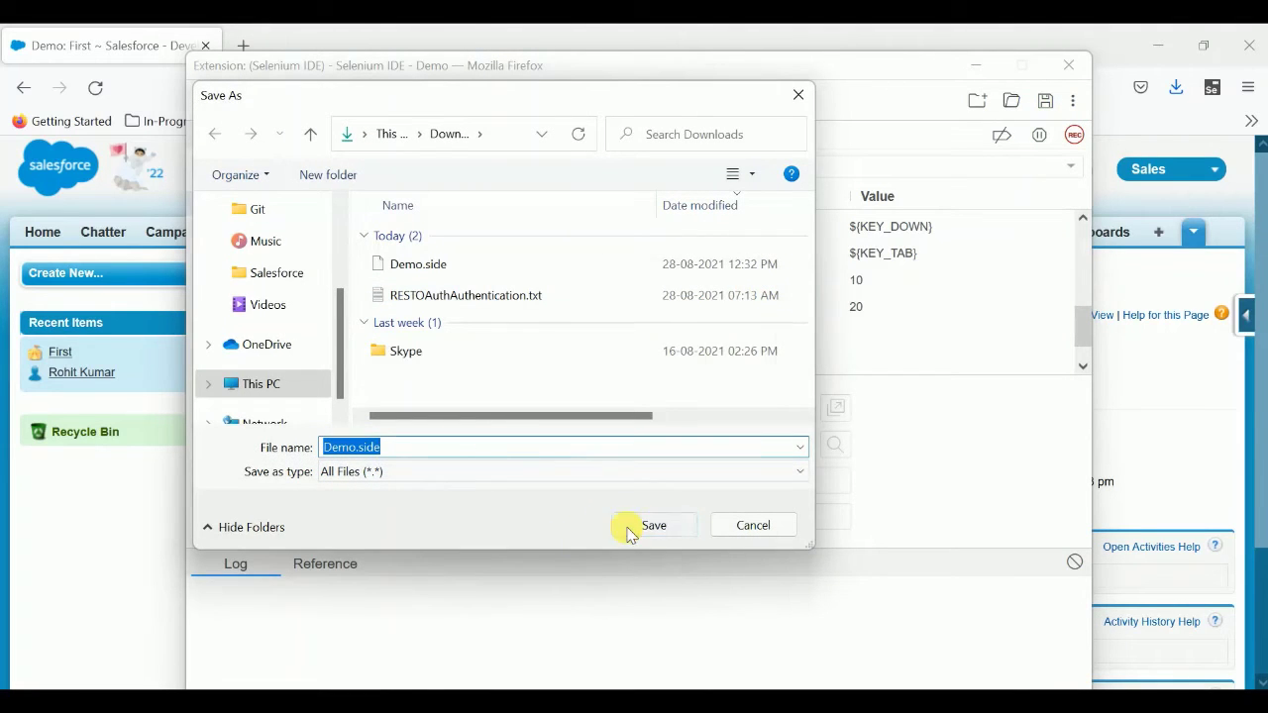
click(651, 525)
click(682, 371)
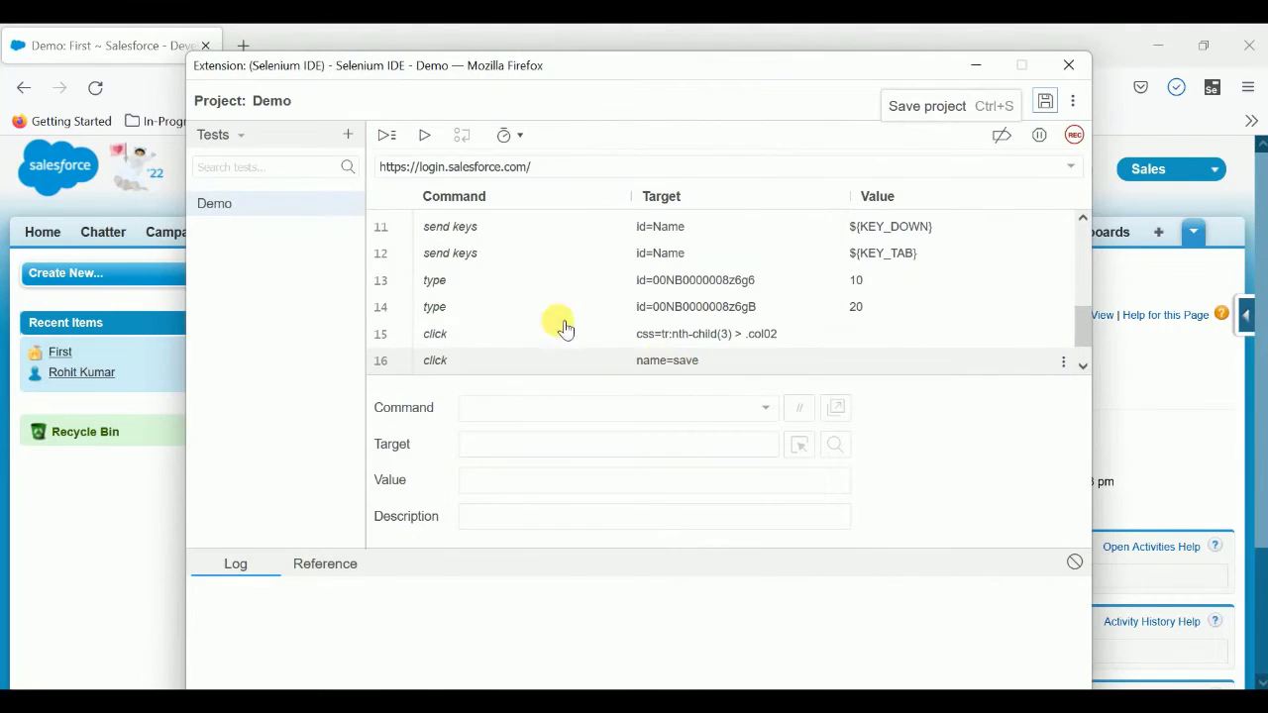
scroll(481, 356, up, 5)
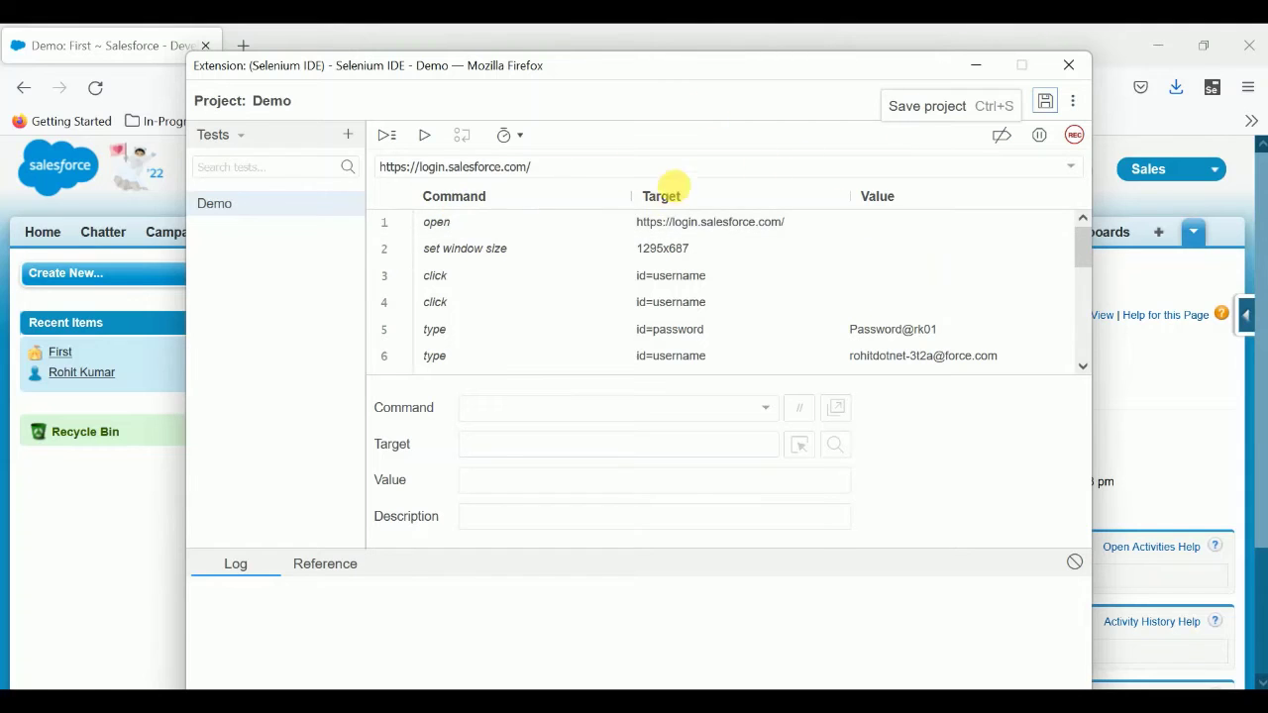
Play back the Demo test and check how it fills 10 and 20 into the Salesforce form
click(385, 139)
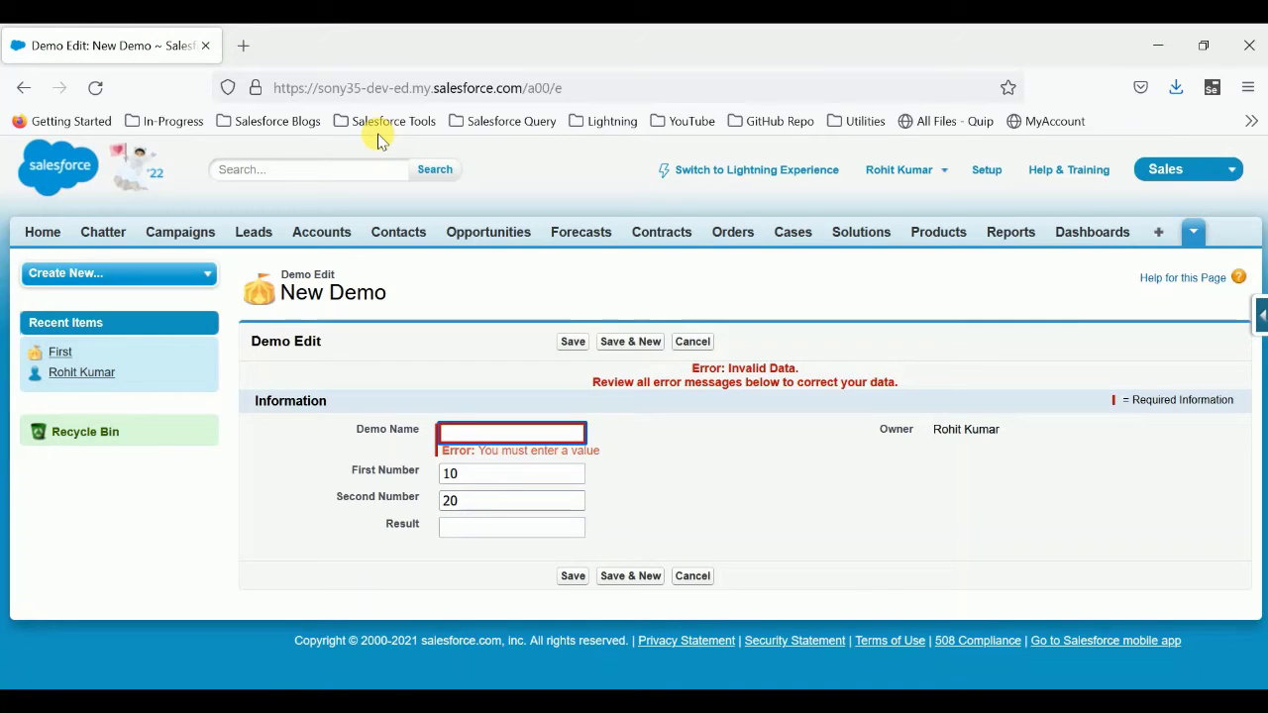
key(alt+Tab)
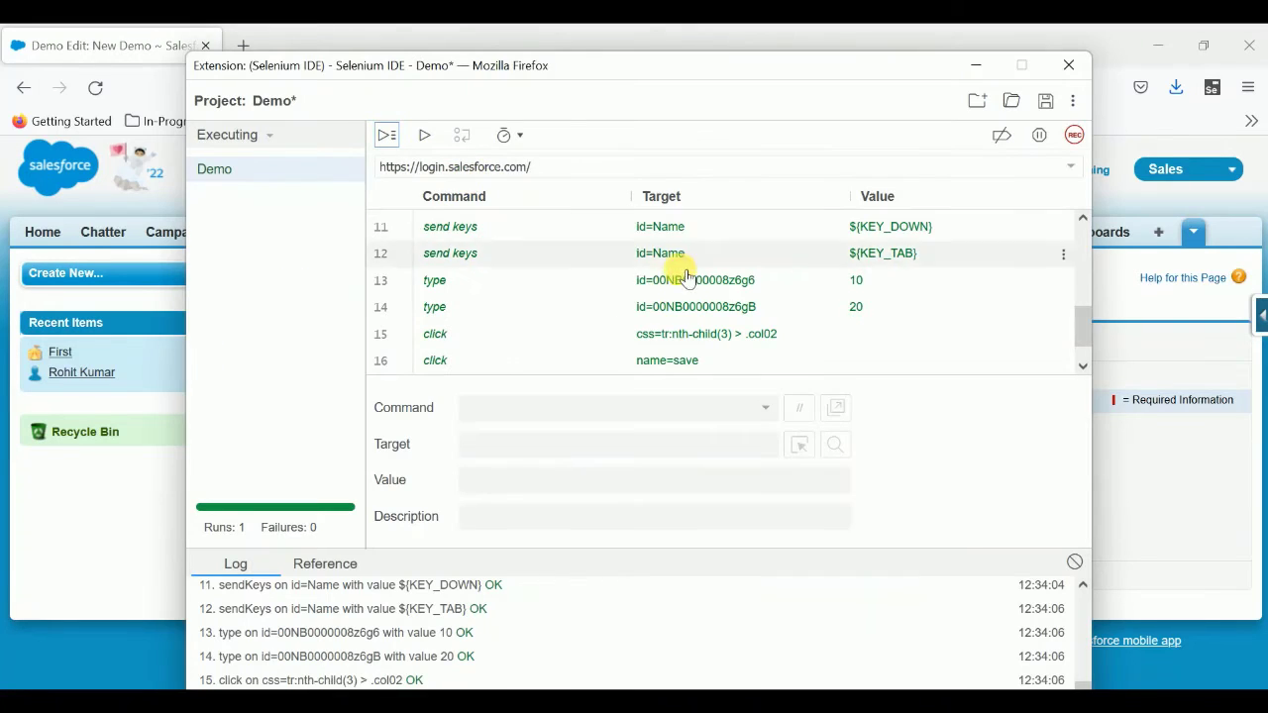
key(alt+Tab)
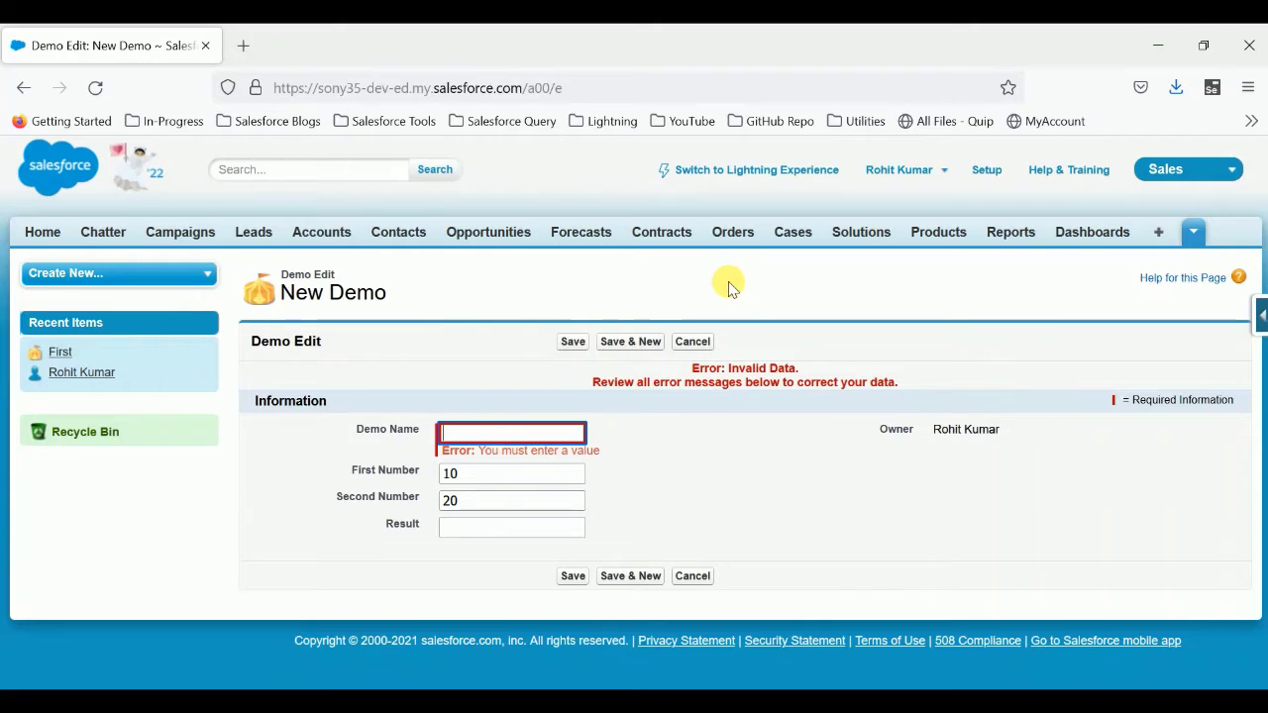
key(alt+Tab)
key(alt+Tab)
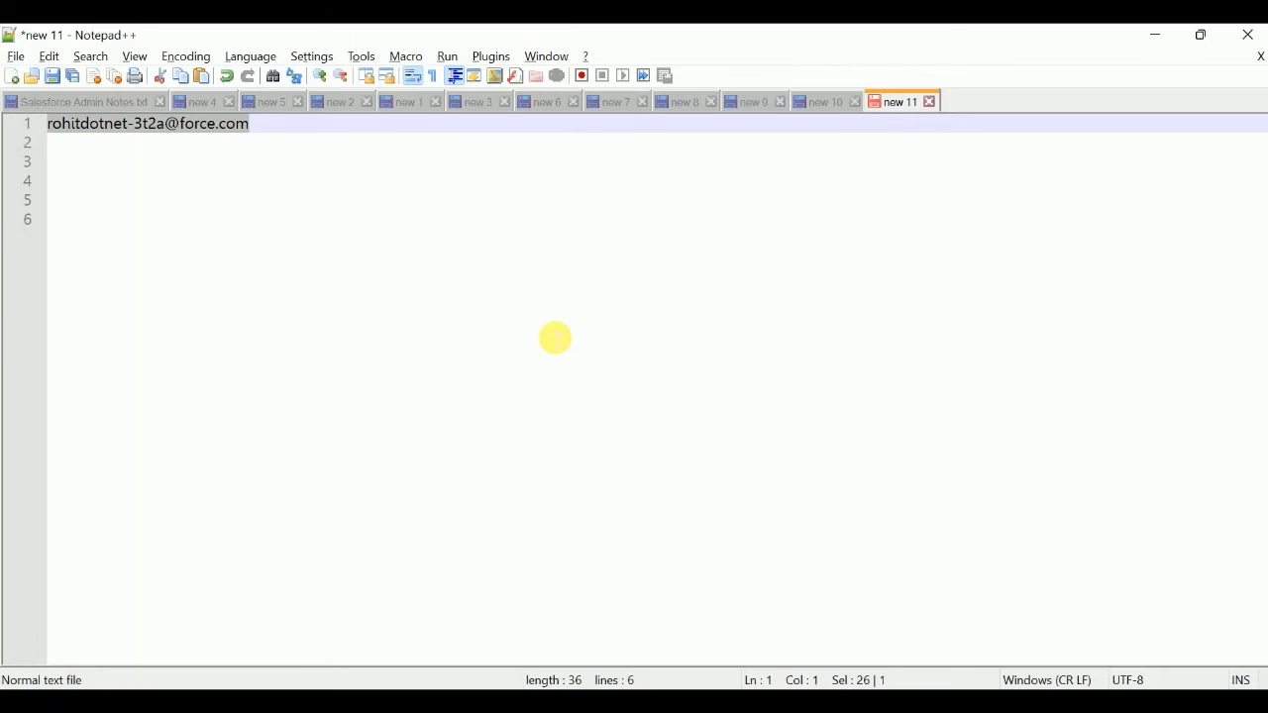
key(alt+Tab)
key(alt+Tab)
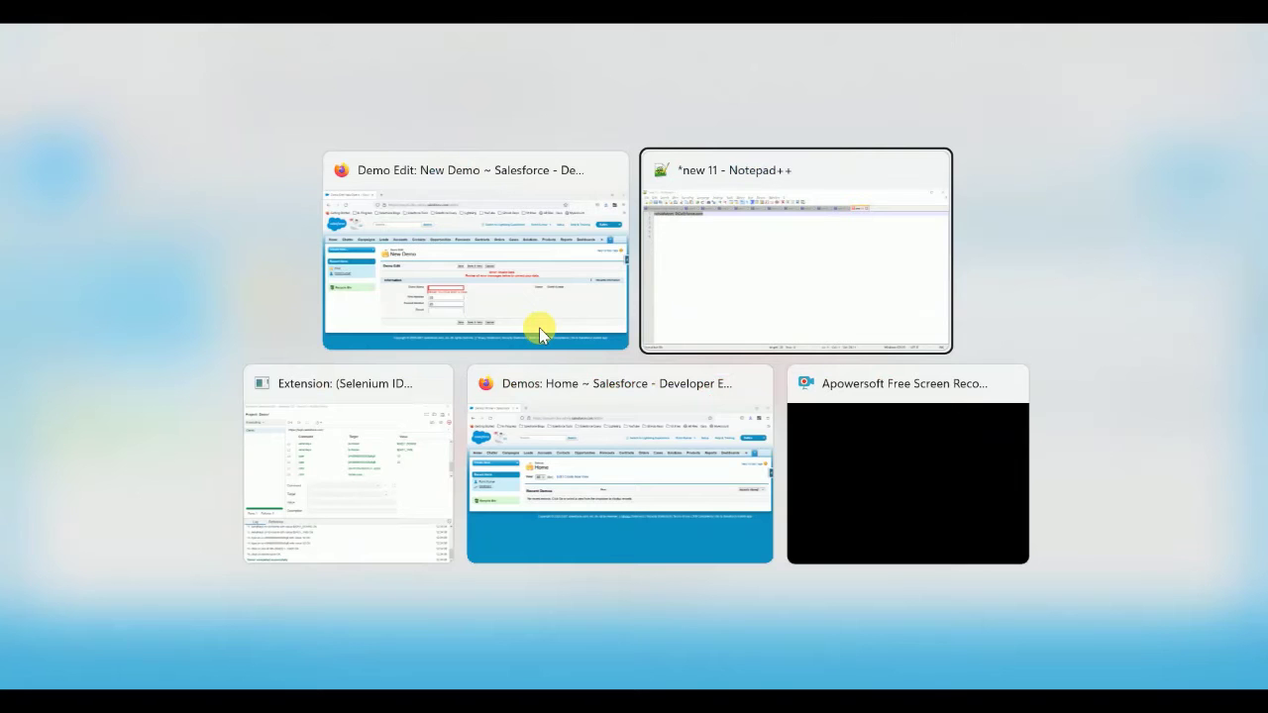
key(alt+Tab)
key(alt+Tab)
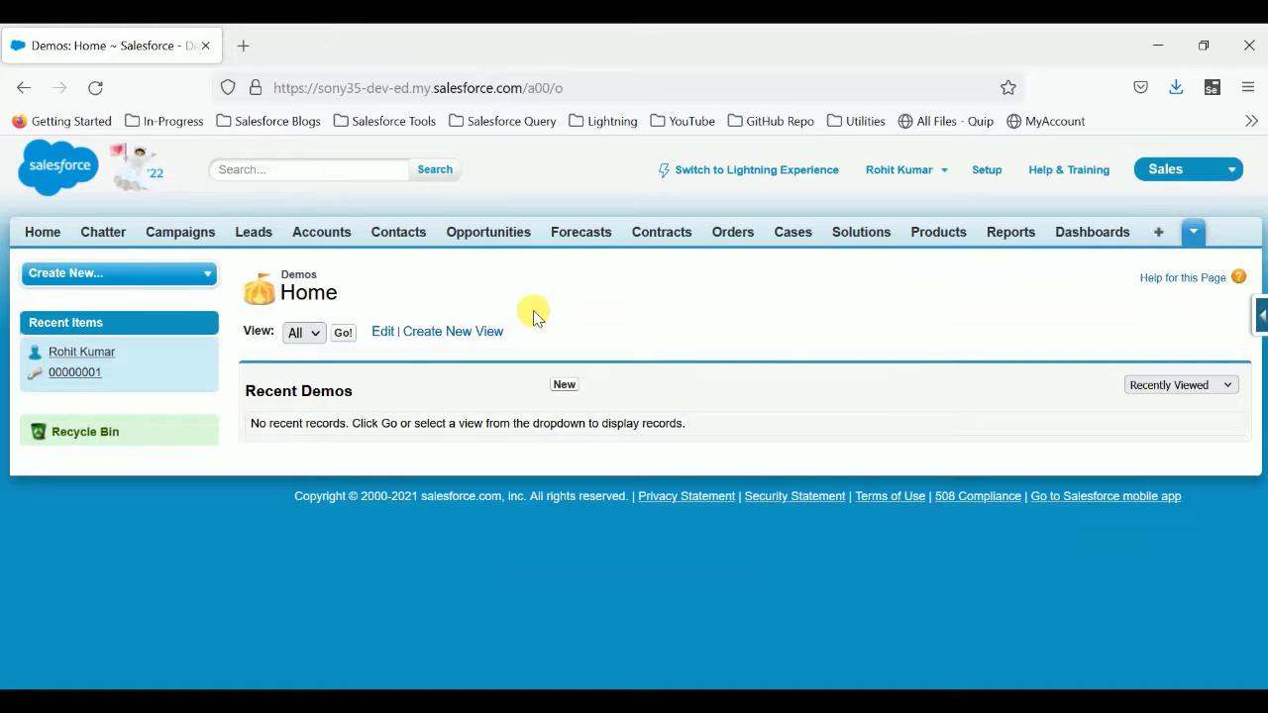
Start a new Demo record and enter First as the Demo Name
click(565, 387)
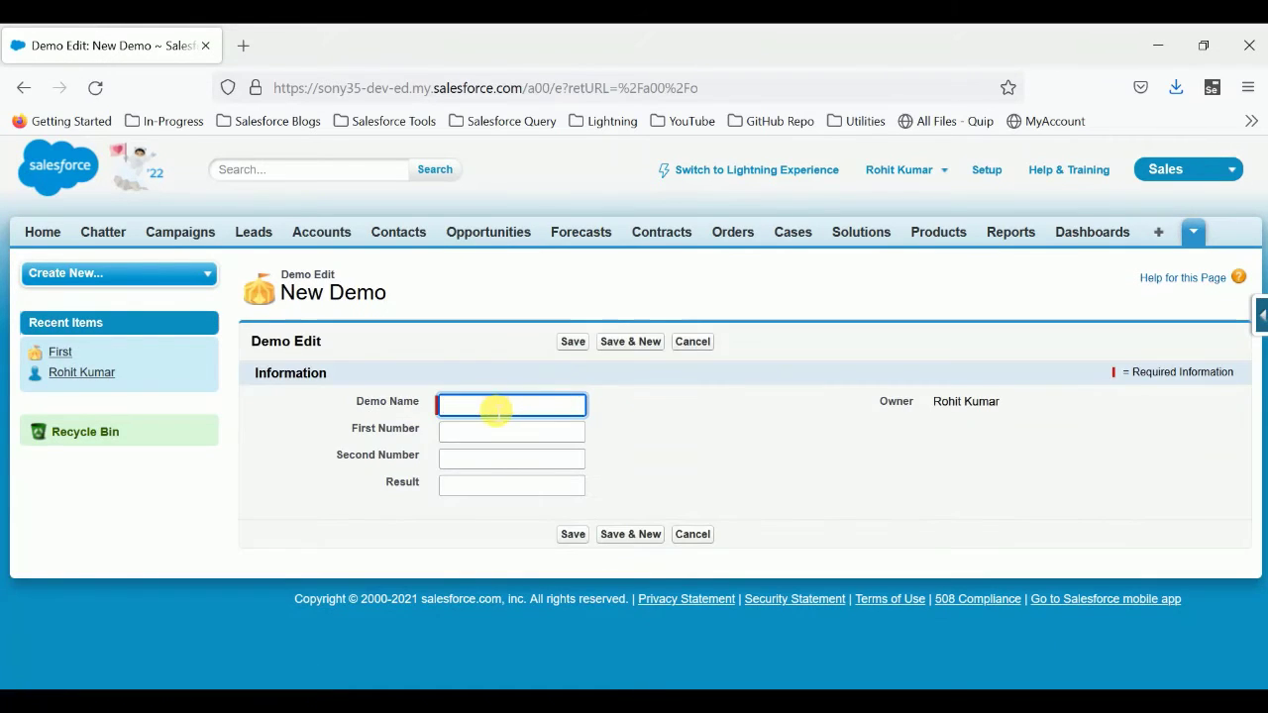
click(495, 406)
text(First)
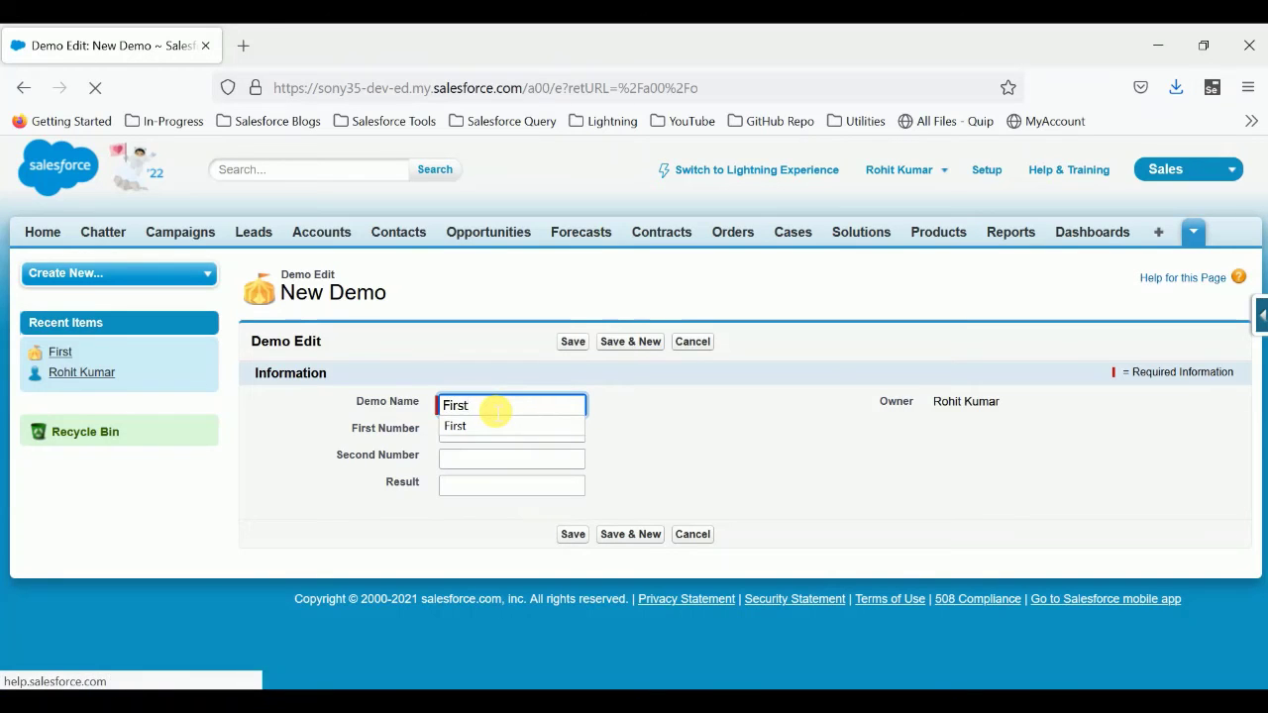
click(673, 424)
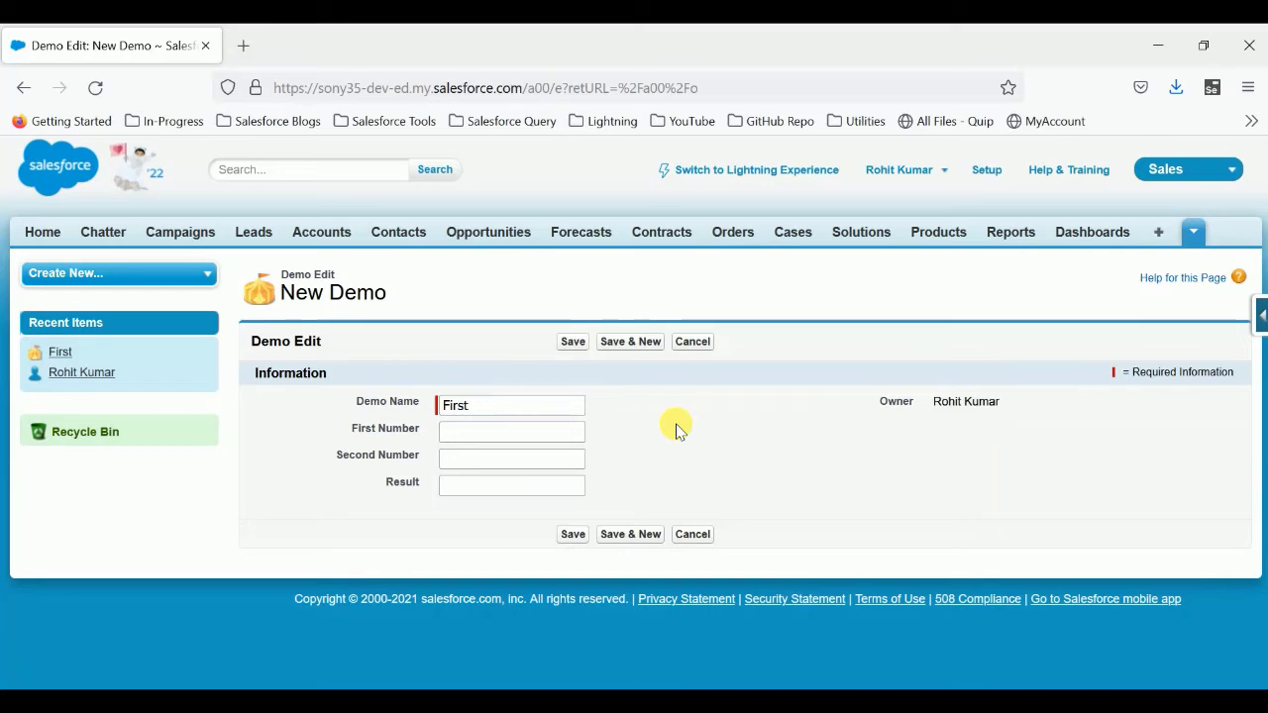
Close the Selenium IDE window and confirm leaving it
key(alt+Tab)
key(alt+Tab)
key(alt+Tab)
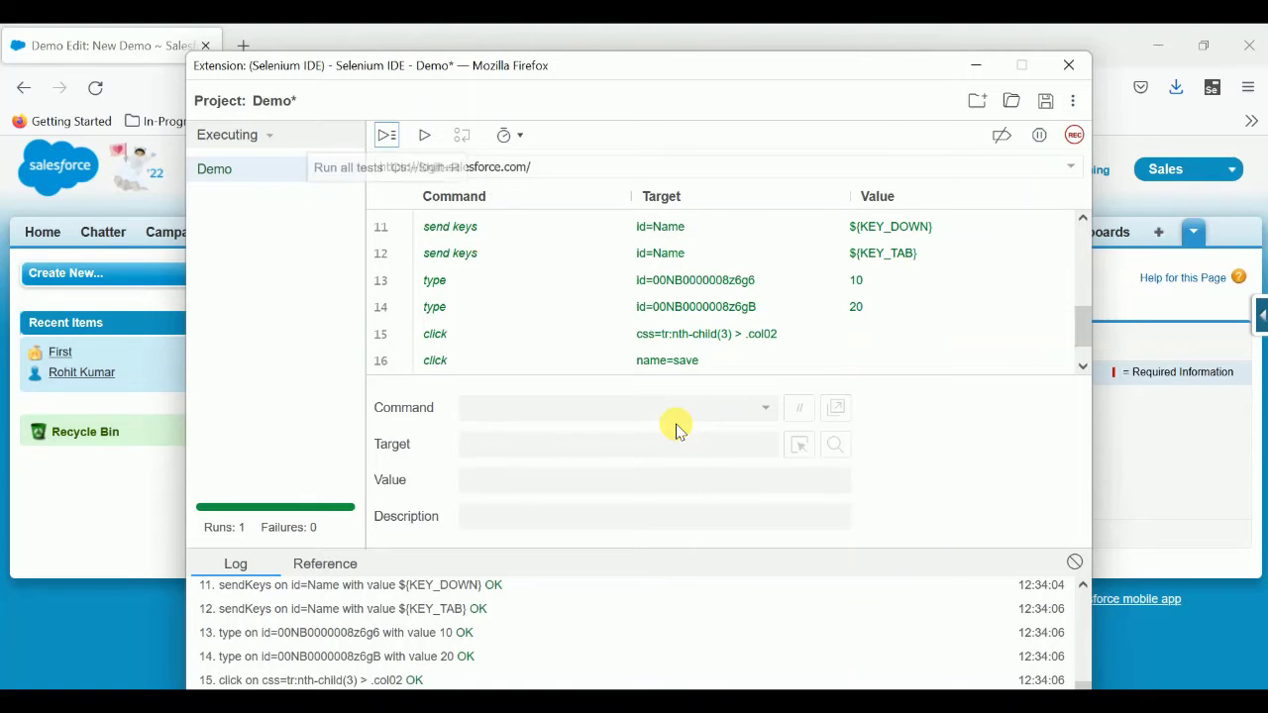
click(1068, 65)
click(665, 465)
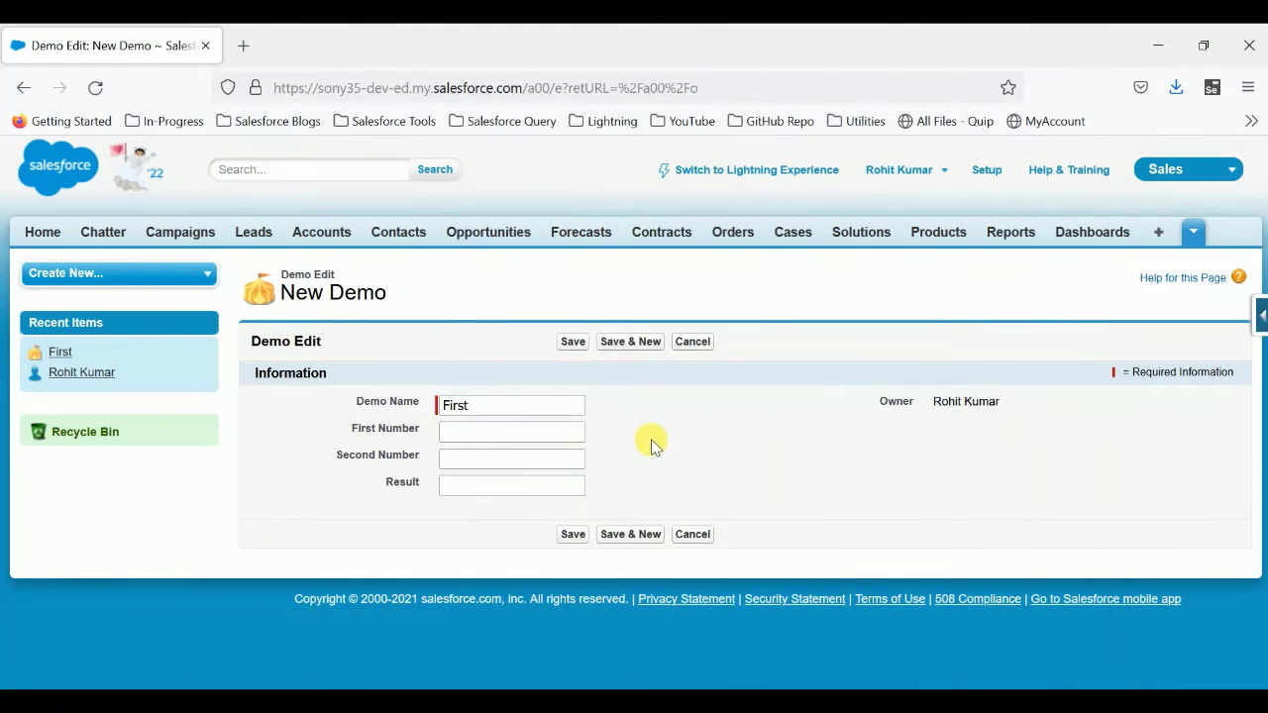
Delete the First Demo record from Recent Items
click(178, 357)
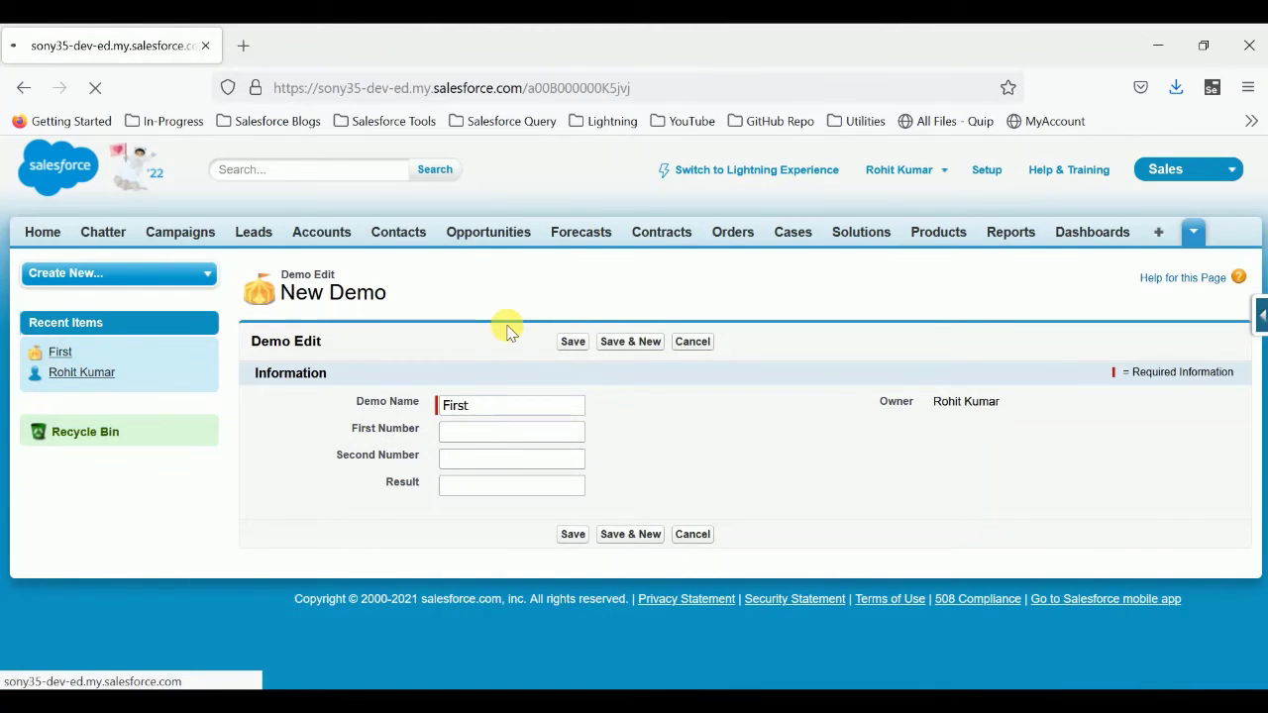
click(622, 380)
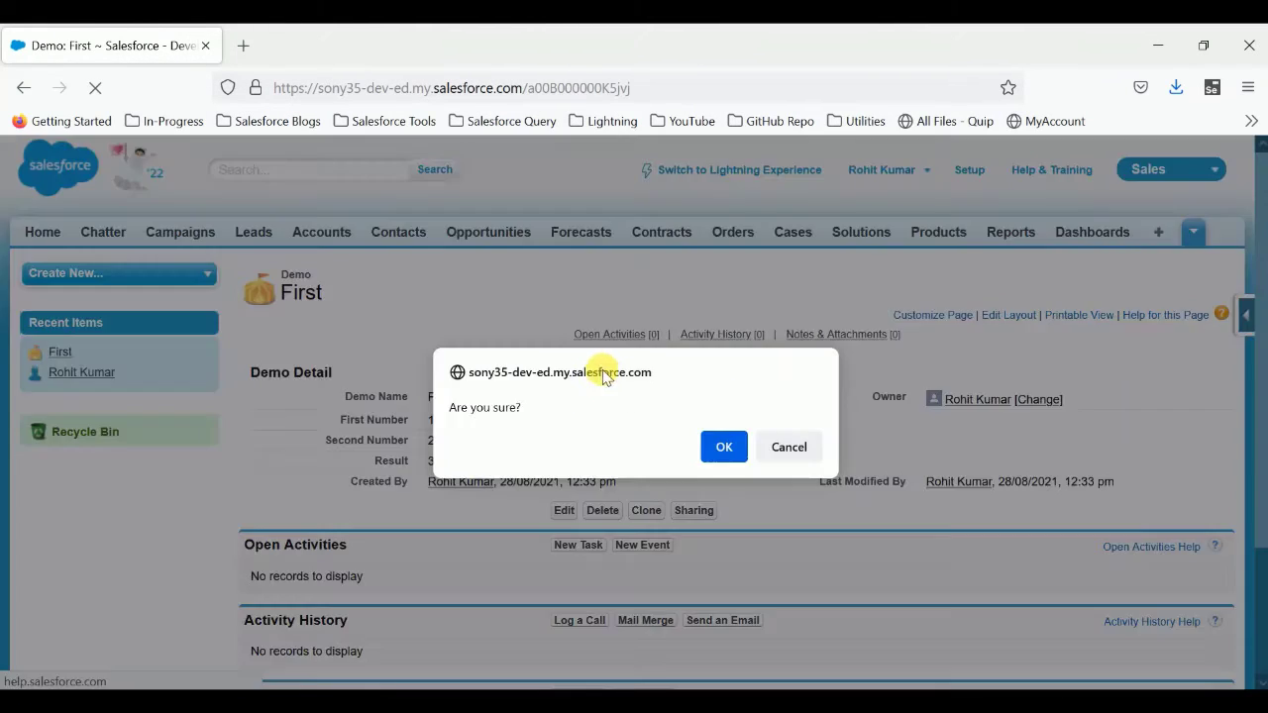
click(725, 447)
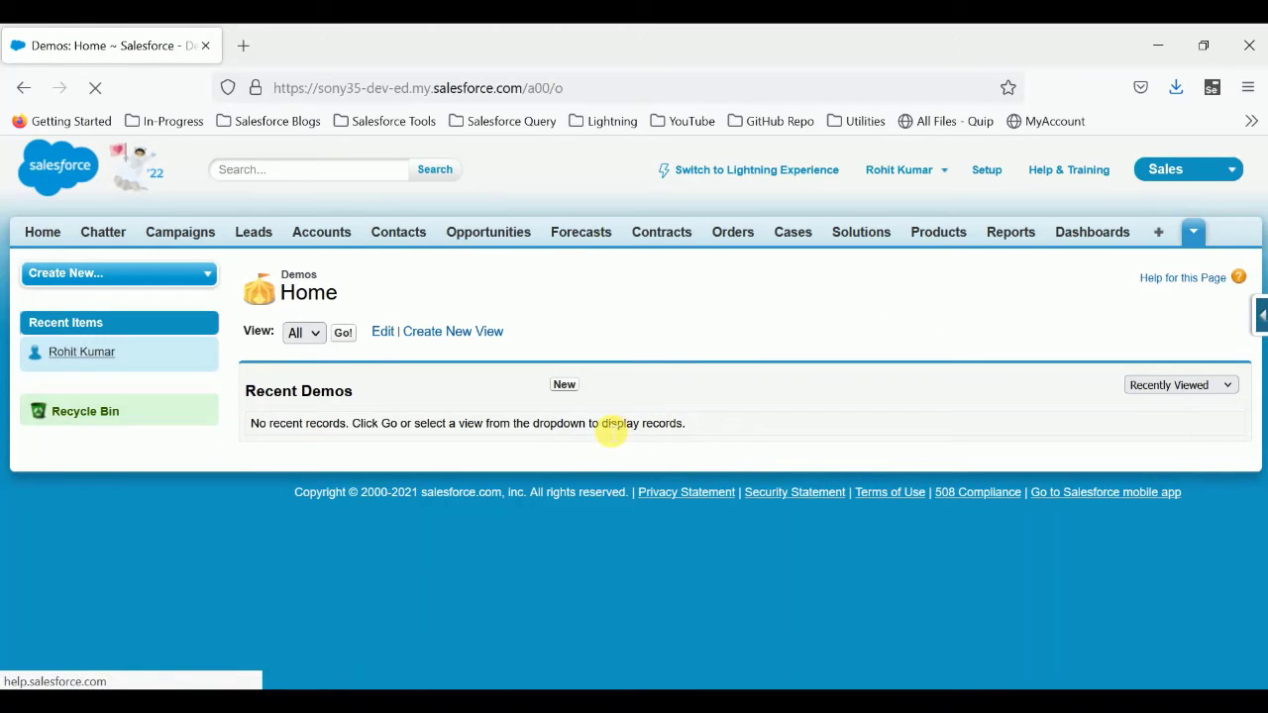
key(super+e)
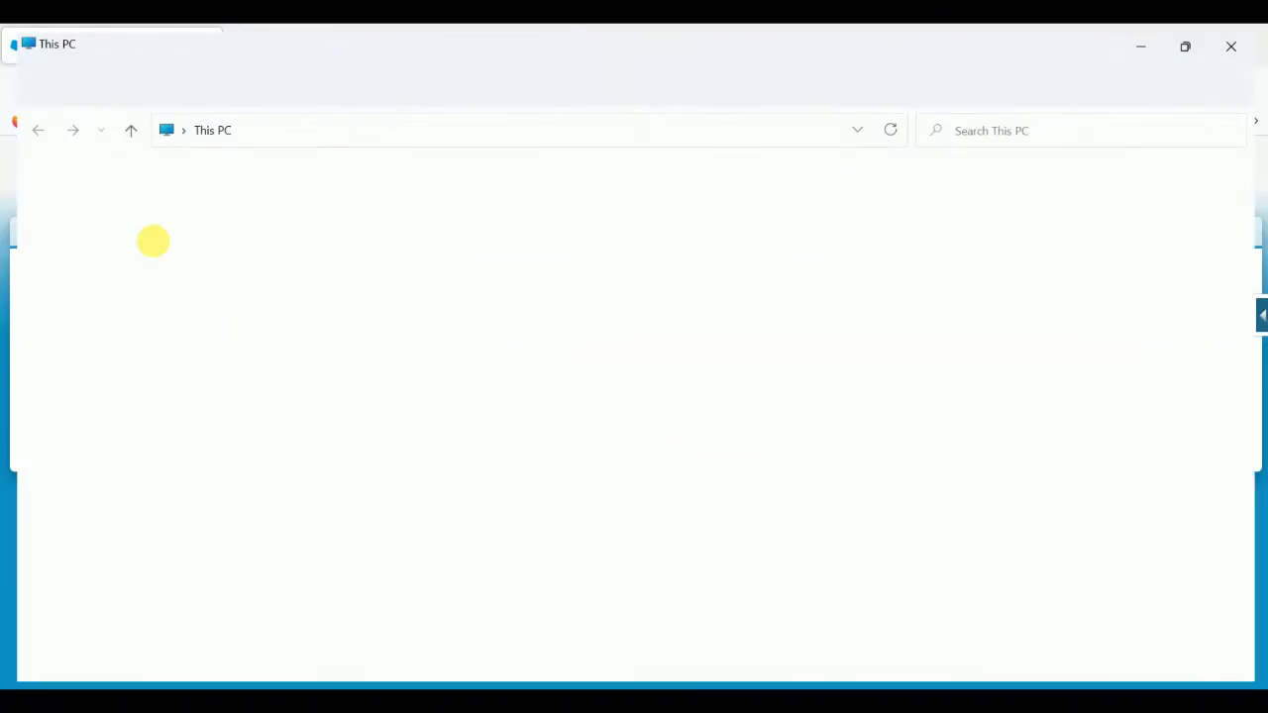
Permanently delete Demo.side from the Downloads folder and close File Explorer
click(83, 242)
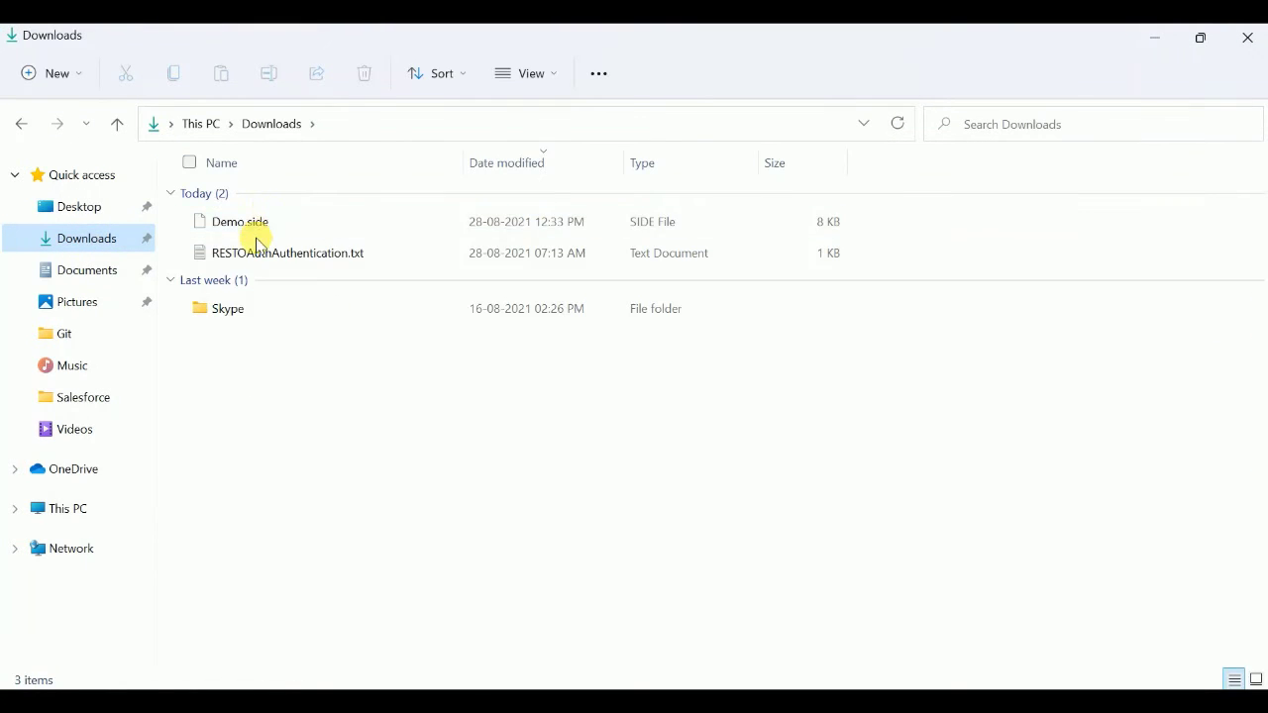
click(254, 228)
key(shift+Delete)
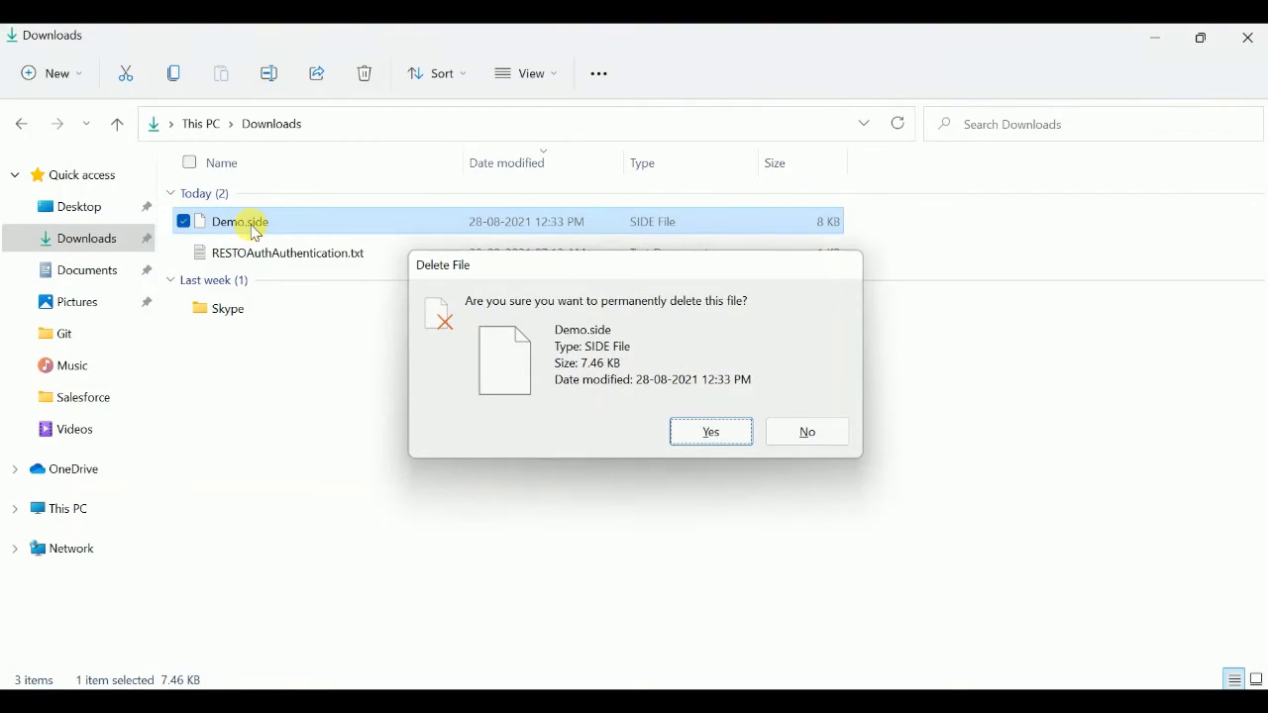
key(Return)
click(1248, 43)
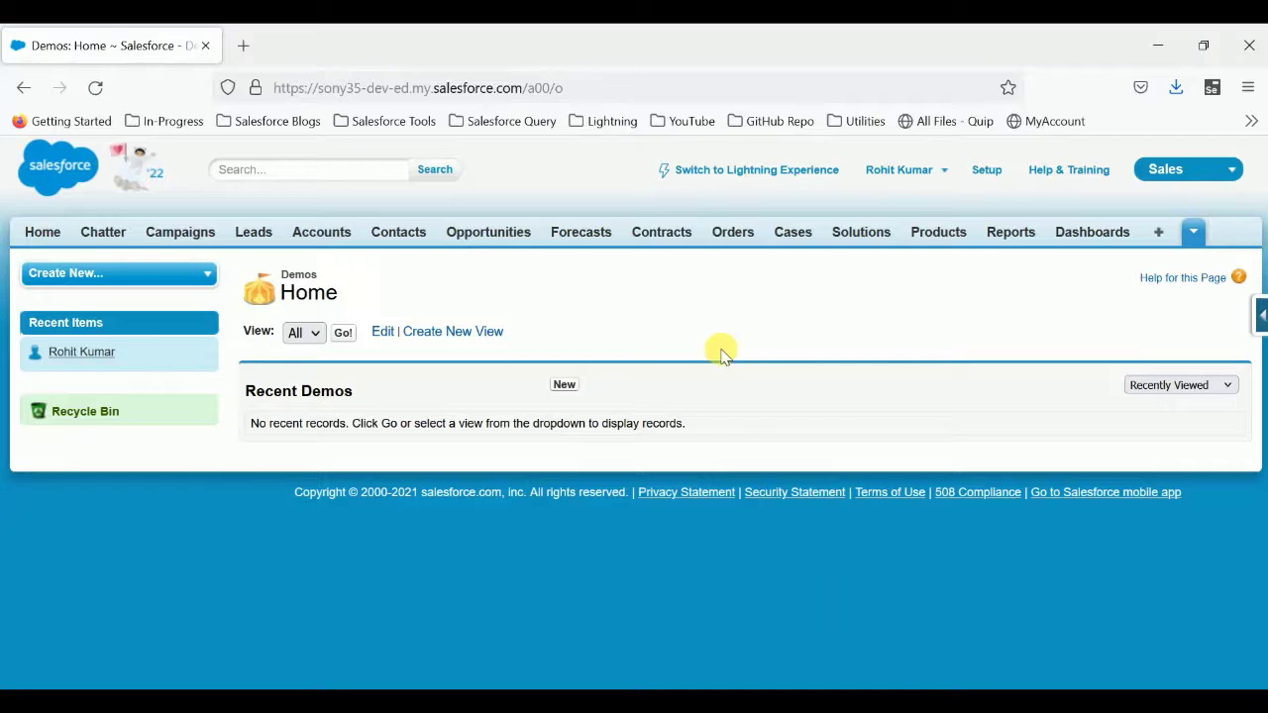
Create a new Selenium IDE project named Demo
click(1211, 89)
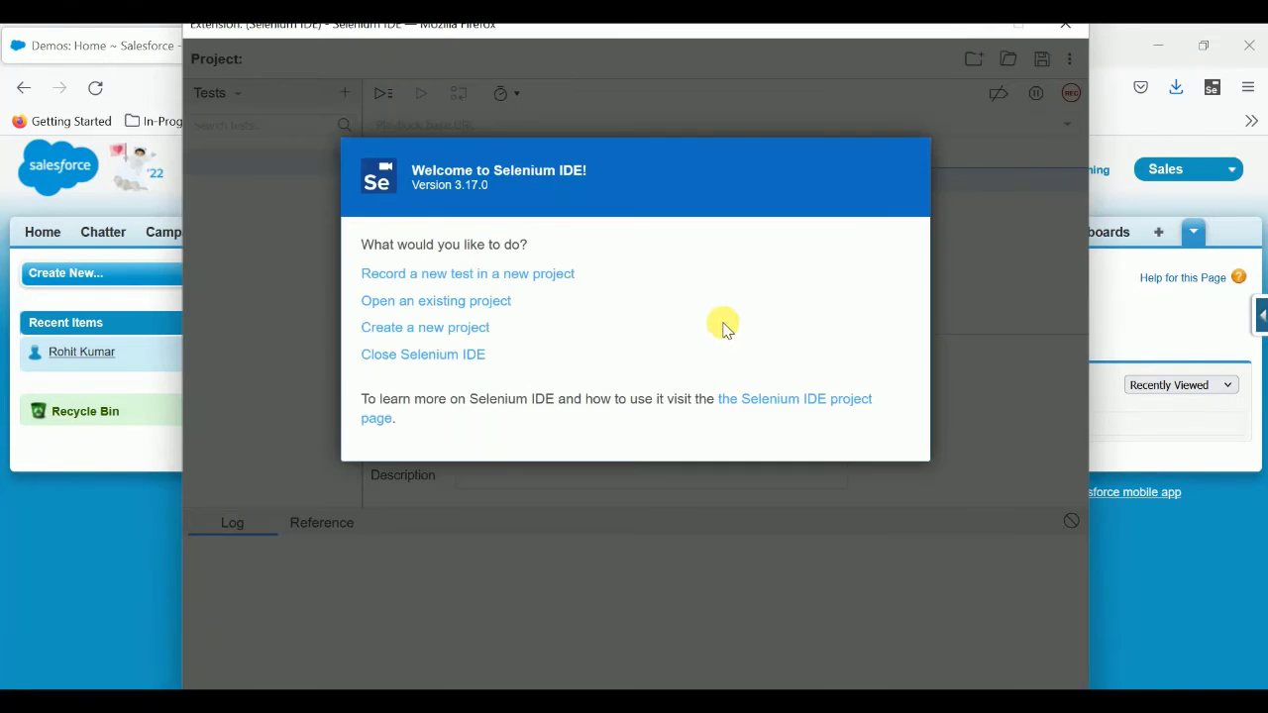
click(415, 330)
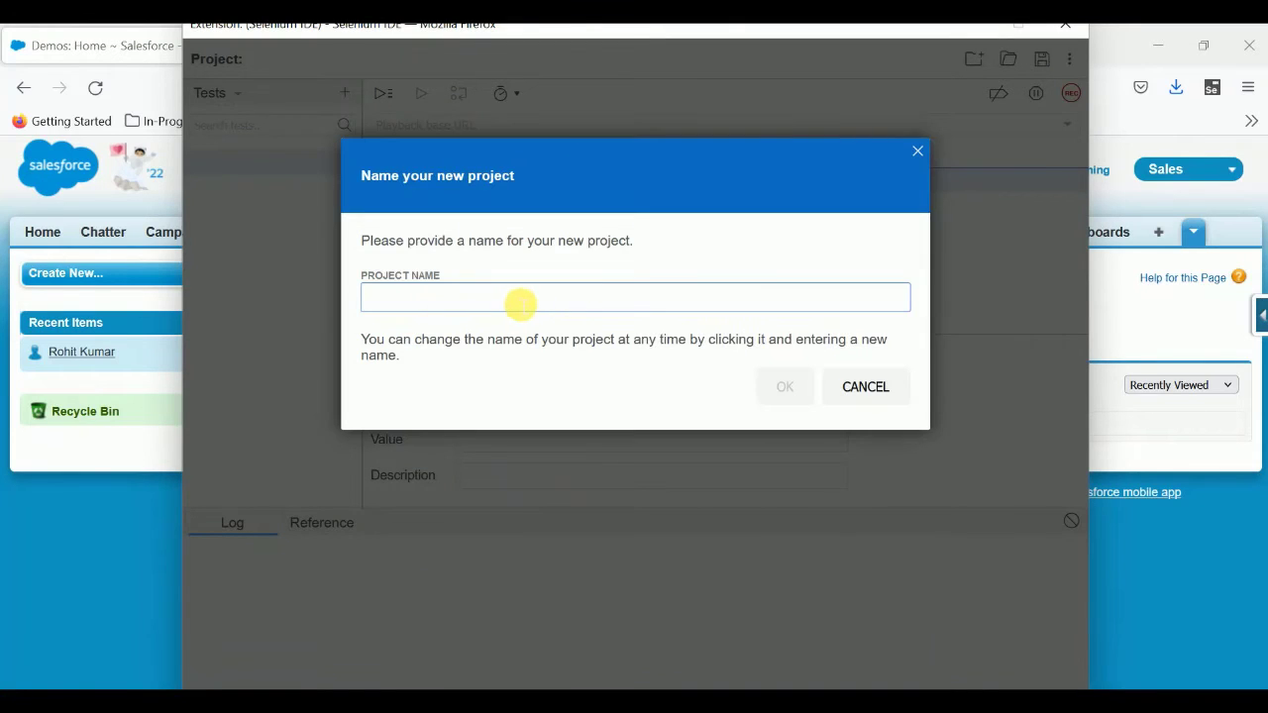
text(Demo)
click(783, 387)
click(433, 127)
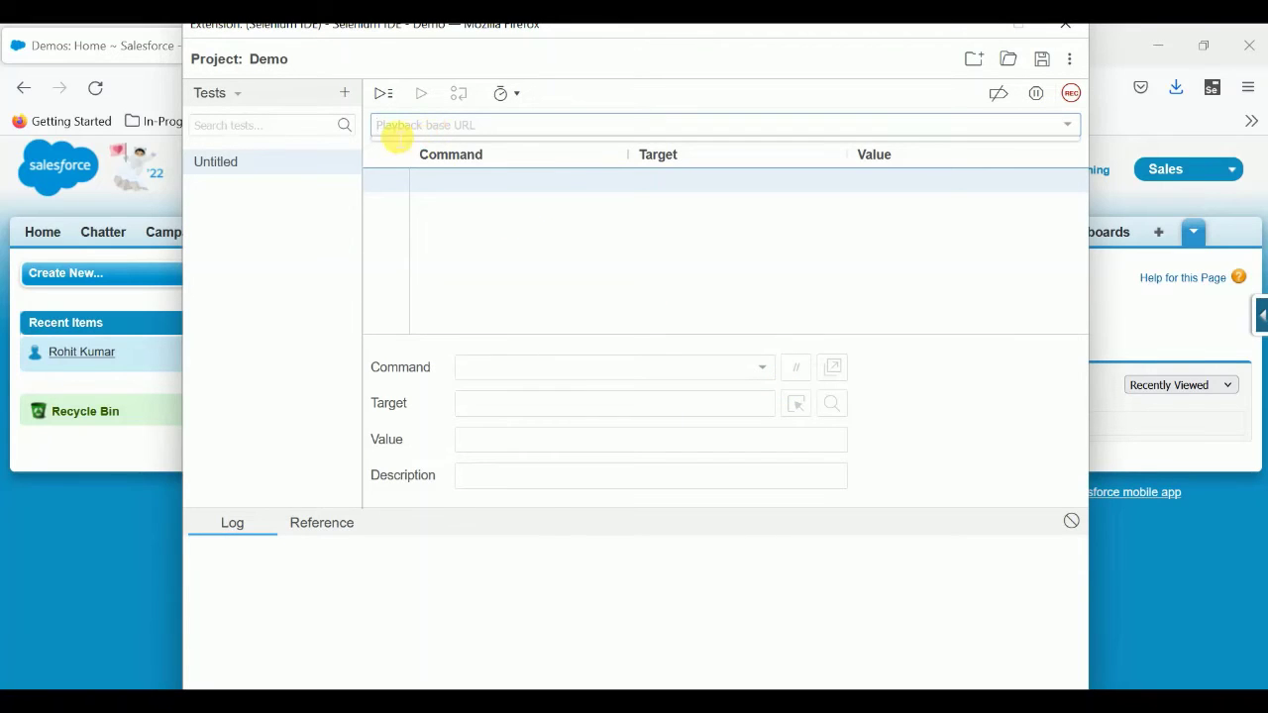
click(59, 47)
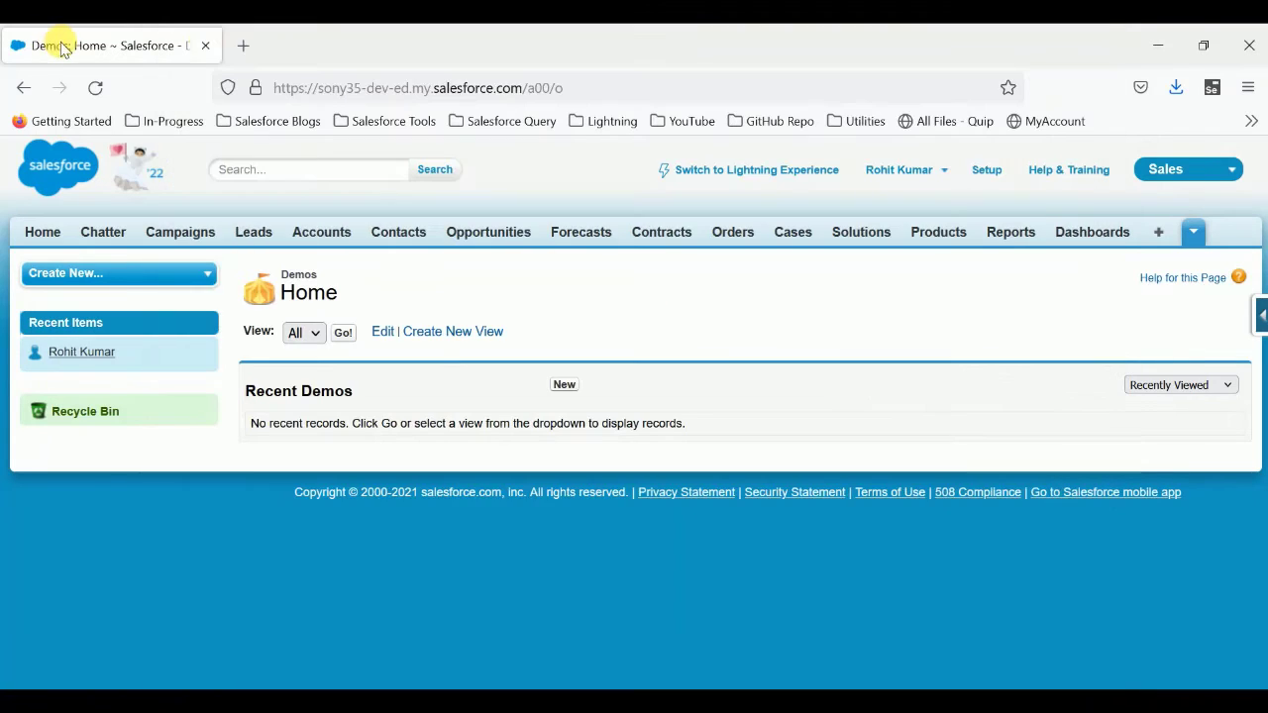
click(242, 46)
text(lo)
key(Return)
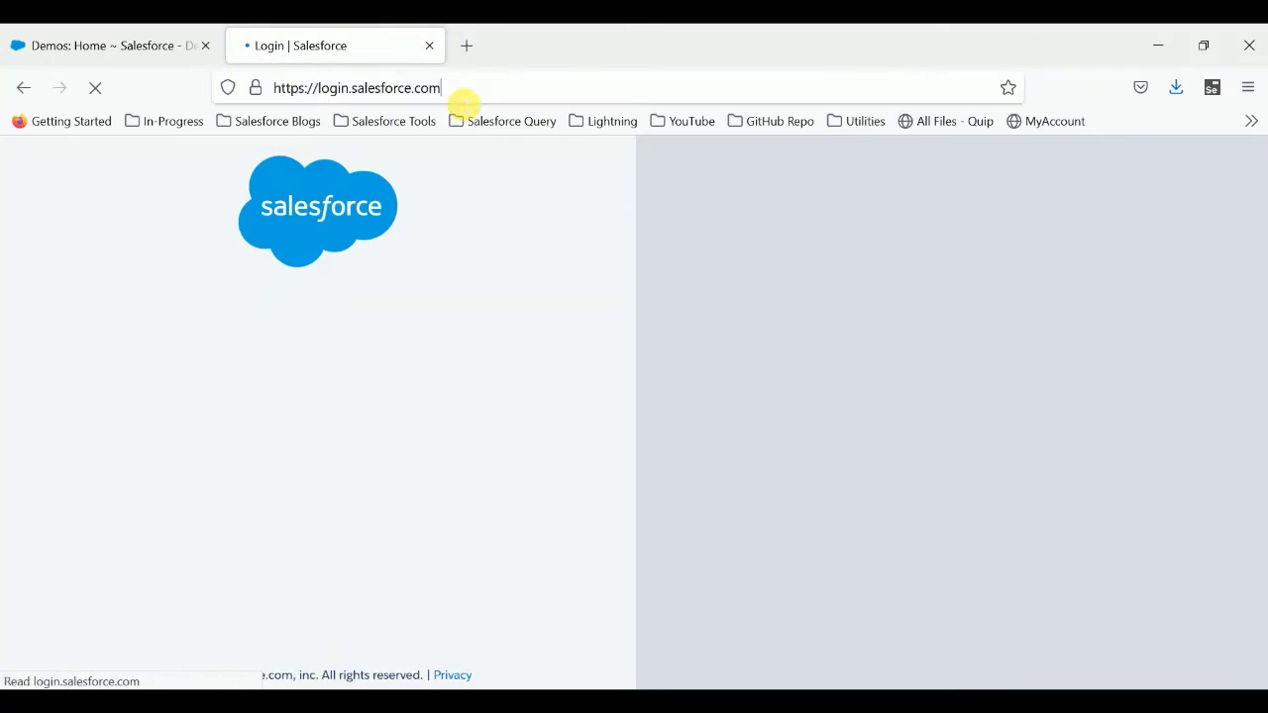
click(458, 94)
key(ctrl+c)
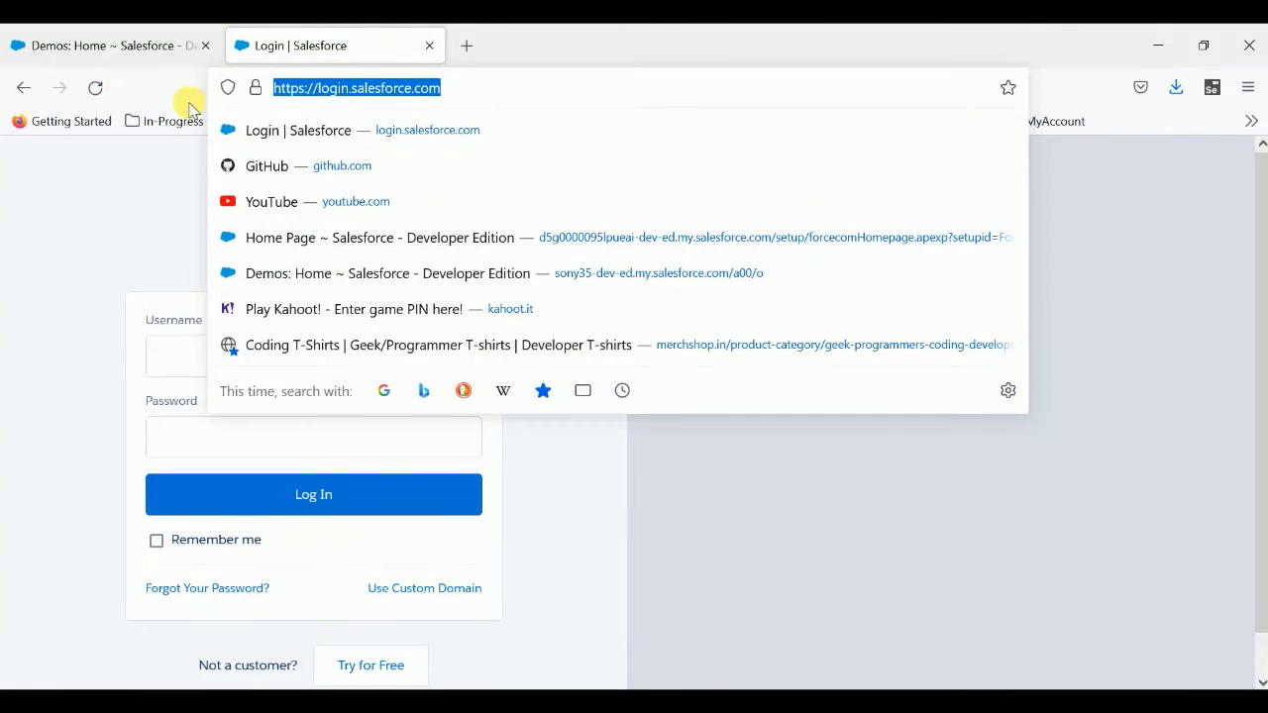
key(alt+Tab)
key(ctrl+v)
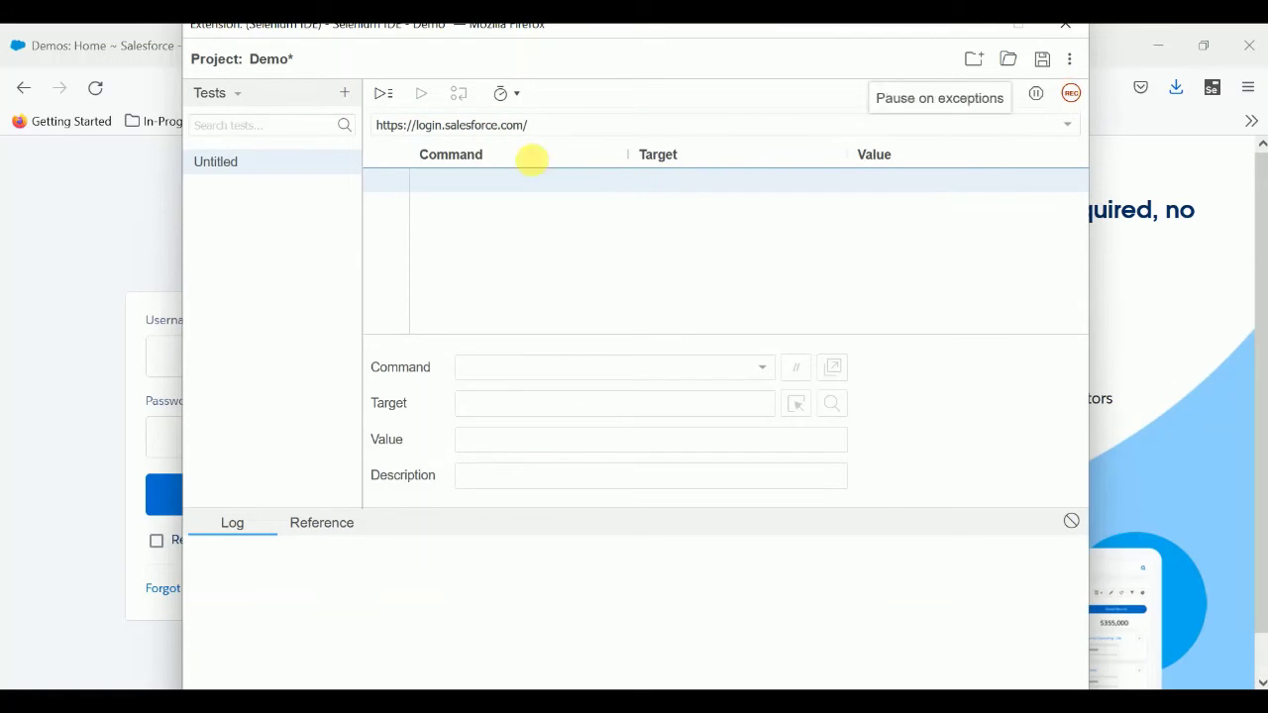
Save the Demo project and begin recording a new test
click(1042, 58)
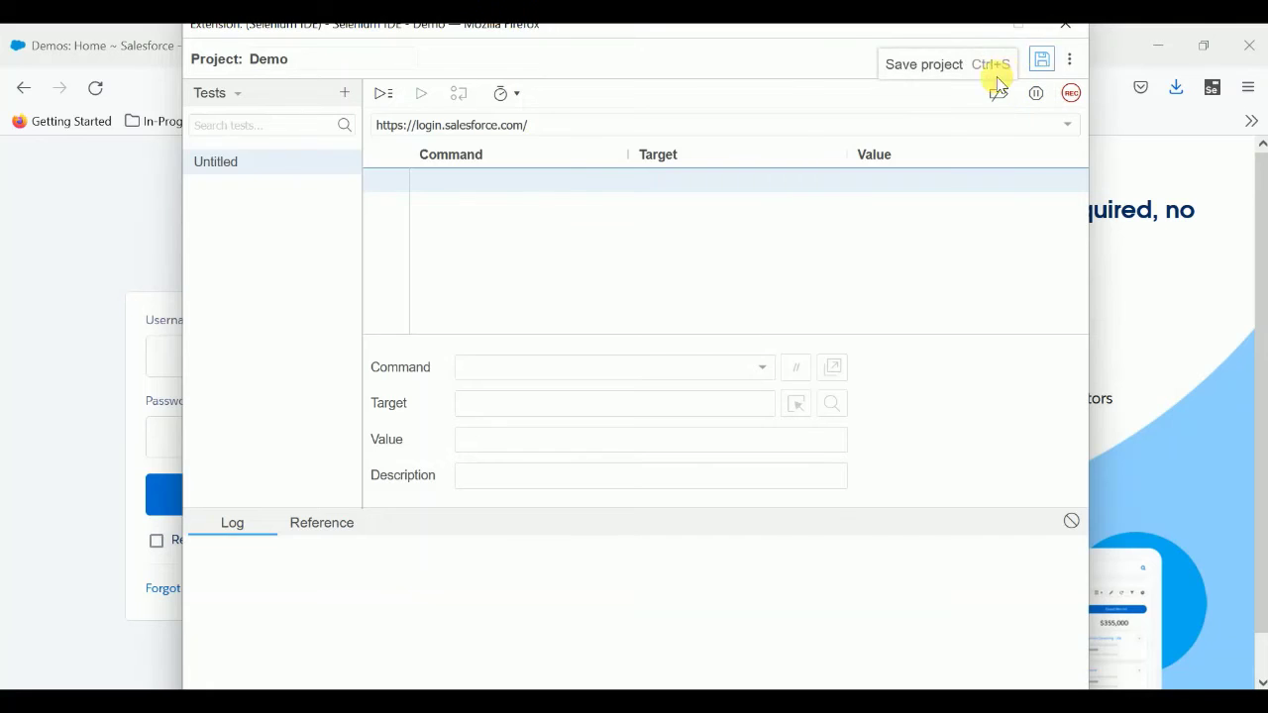
click(660, 481)
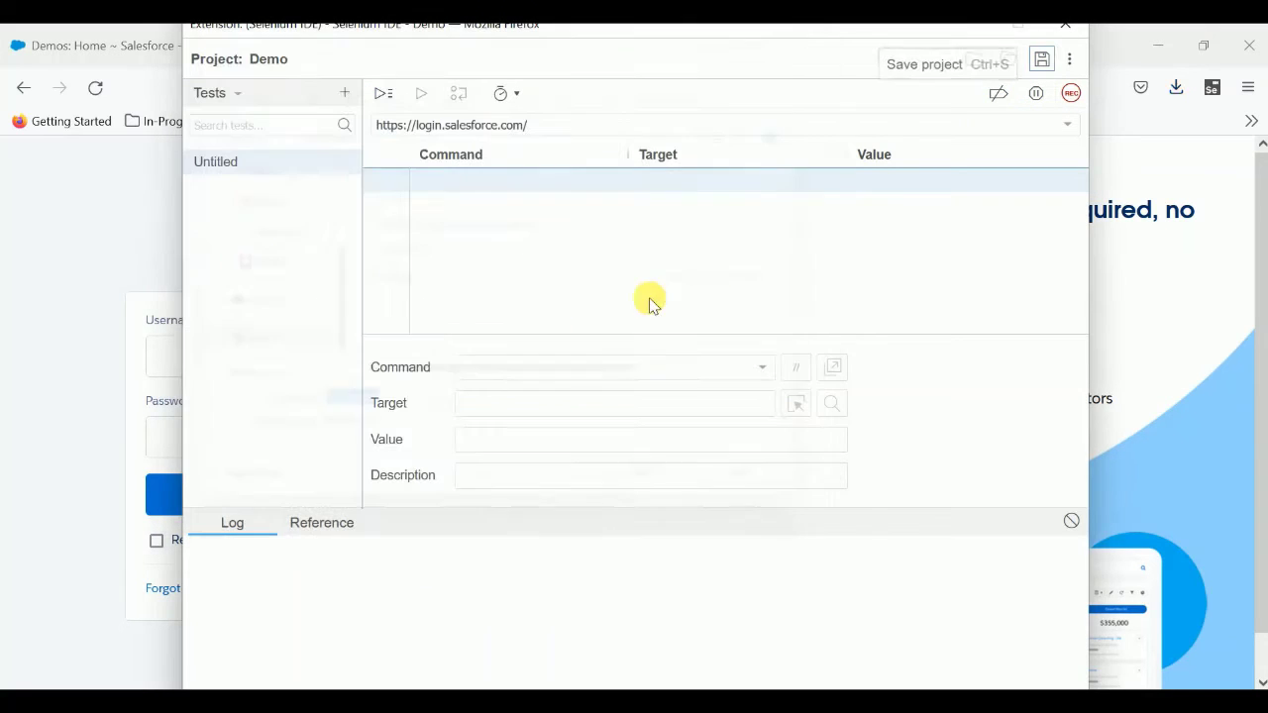
click(1070, 93)
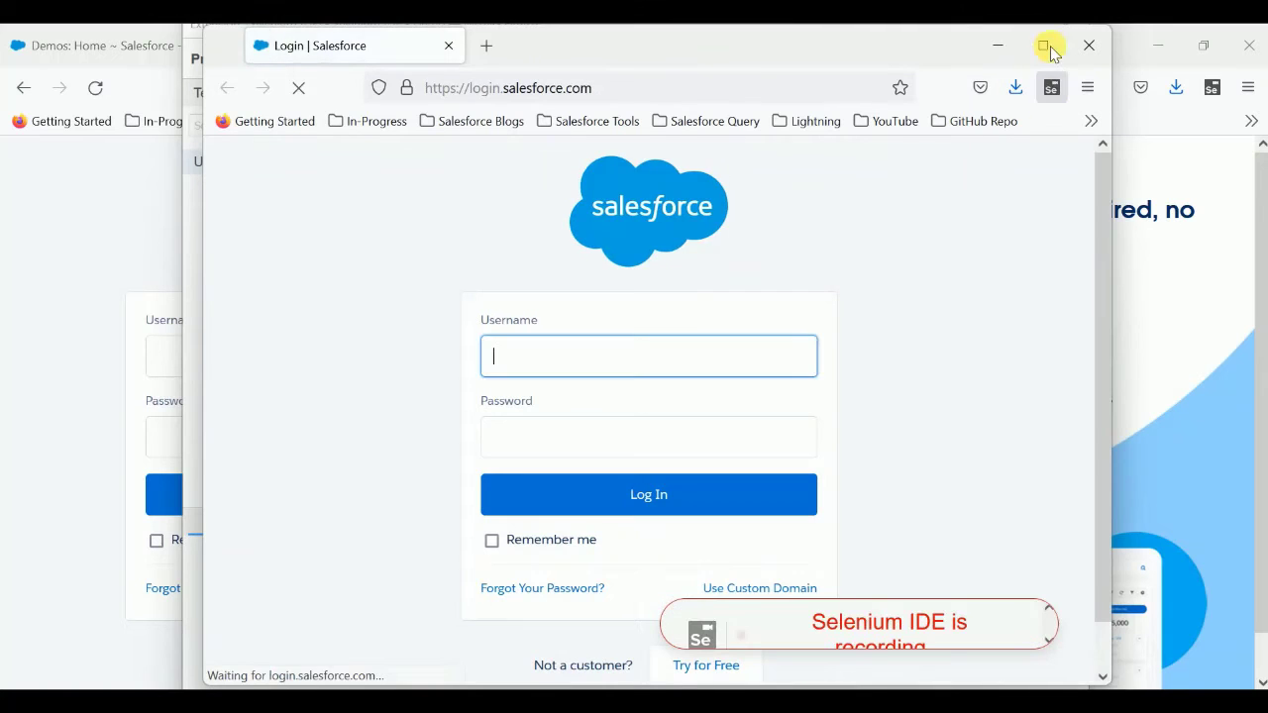
Log in to Salesforce using the pasted username and the saved login password
click(1043, 45)
click(391, 355)
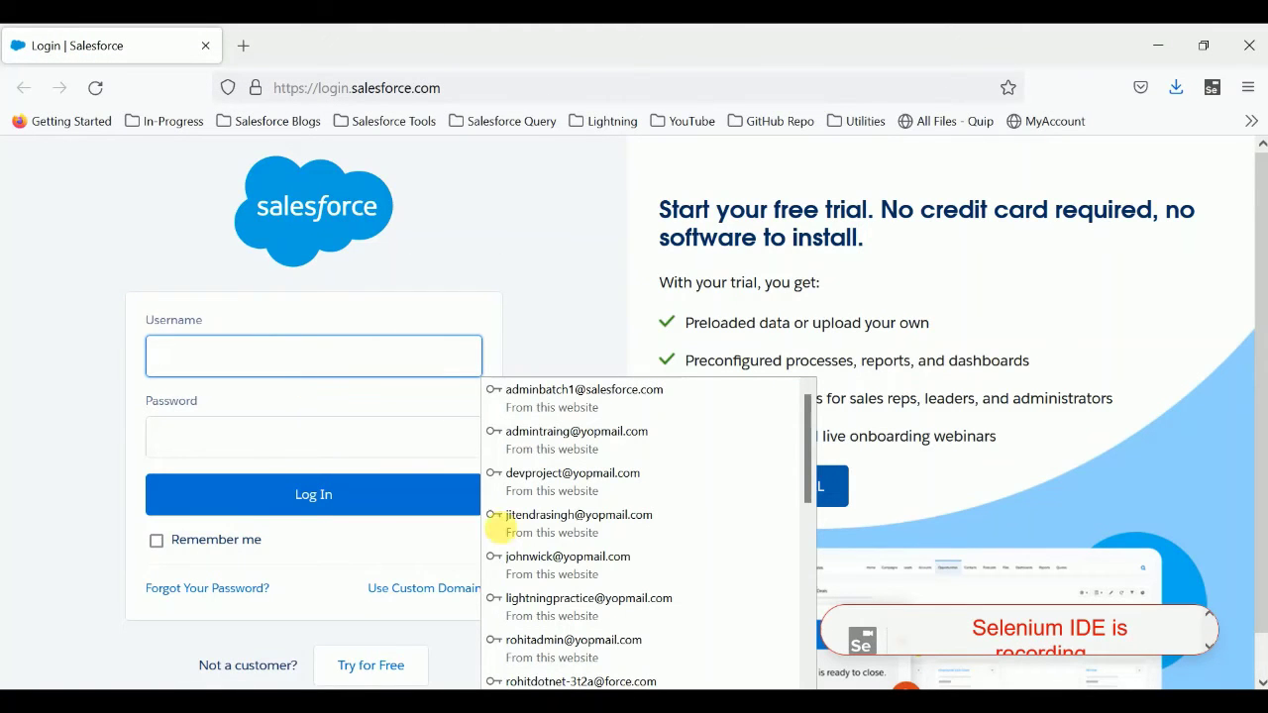
key(alt+Tab)
key(alt+Tab)
key(alt+Tab)
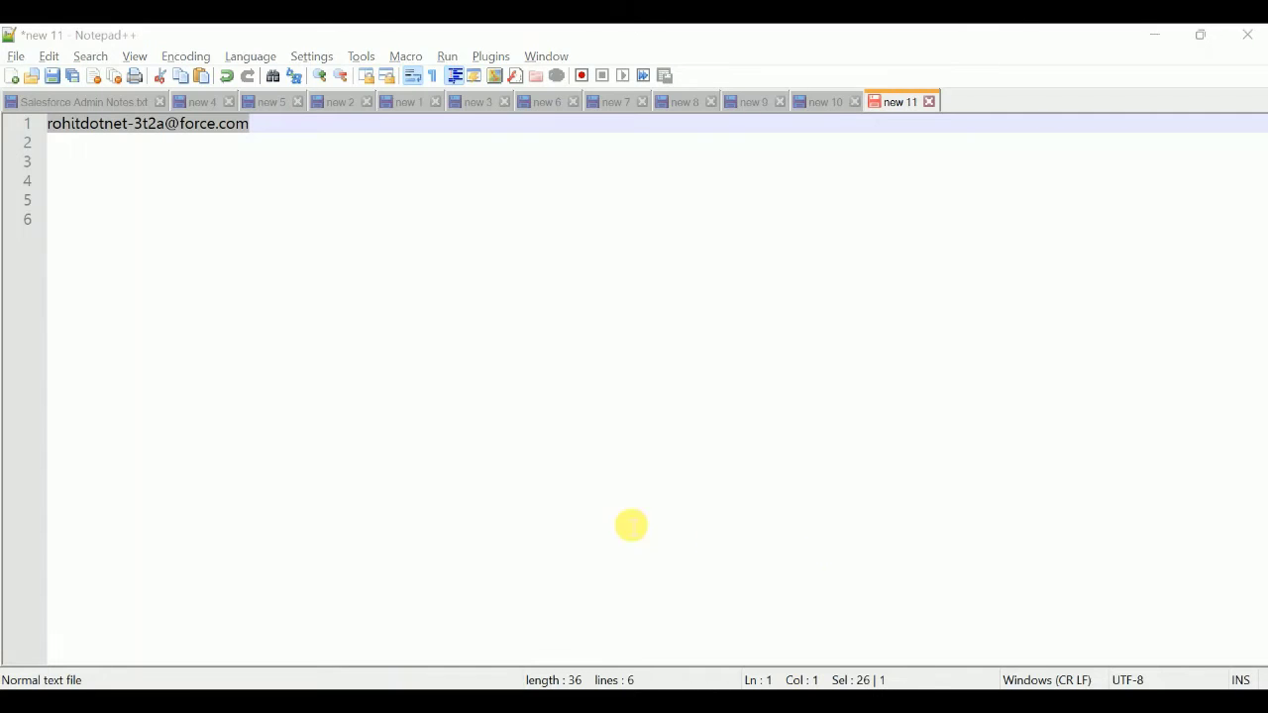
key(alt+Tab)
click(255, 359)
click(254, 359)
key(ctrl+v)
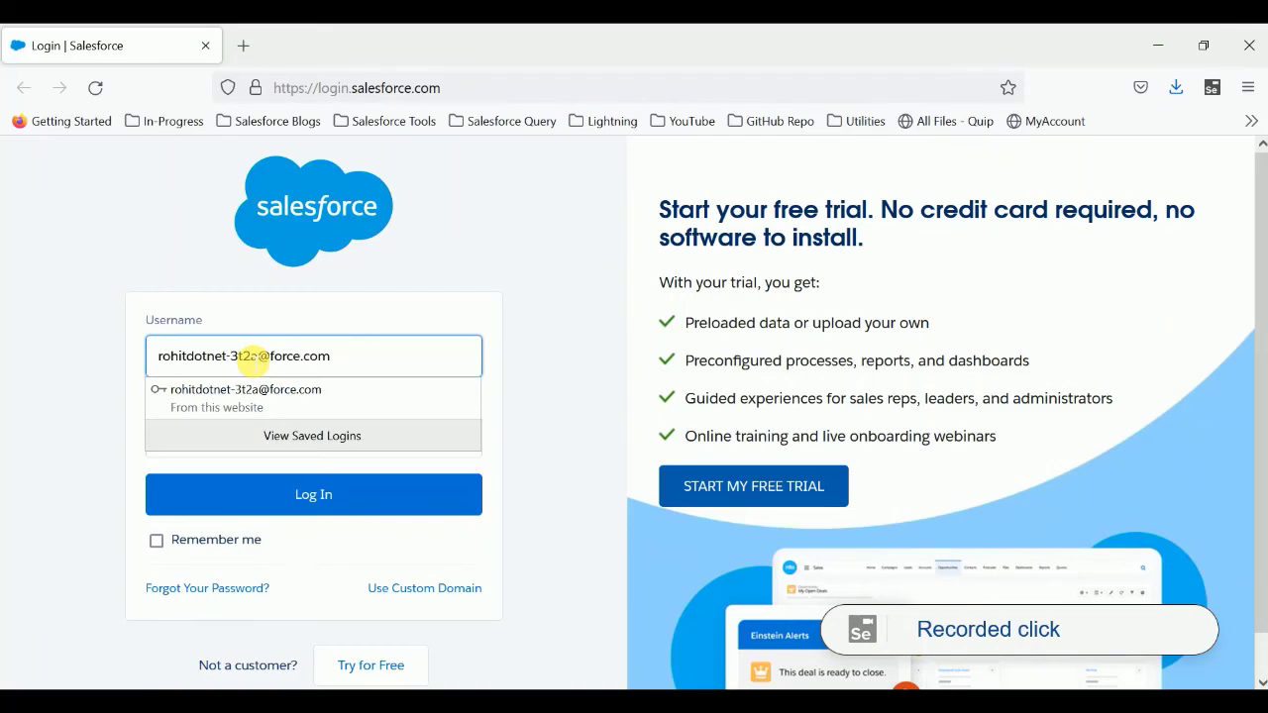
click(222, 401)
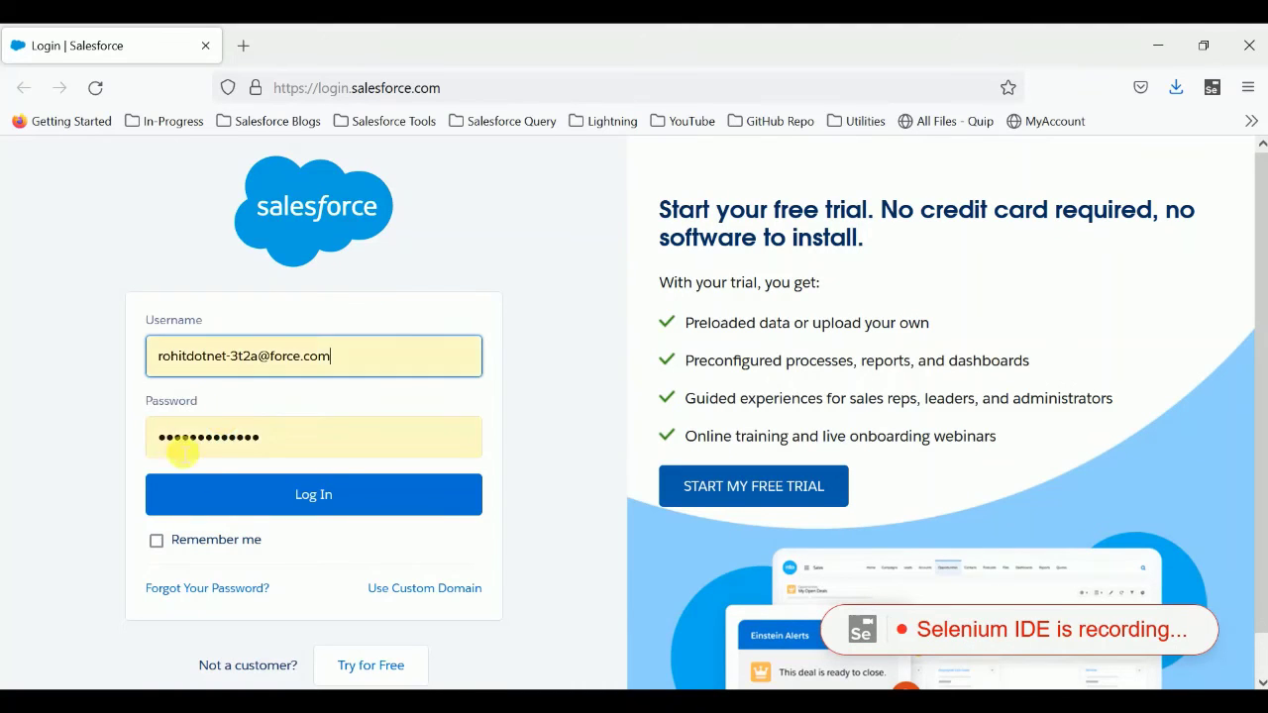
click(276, 502)
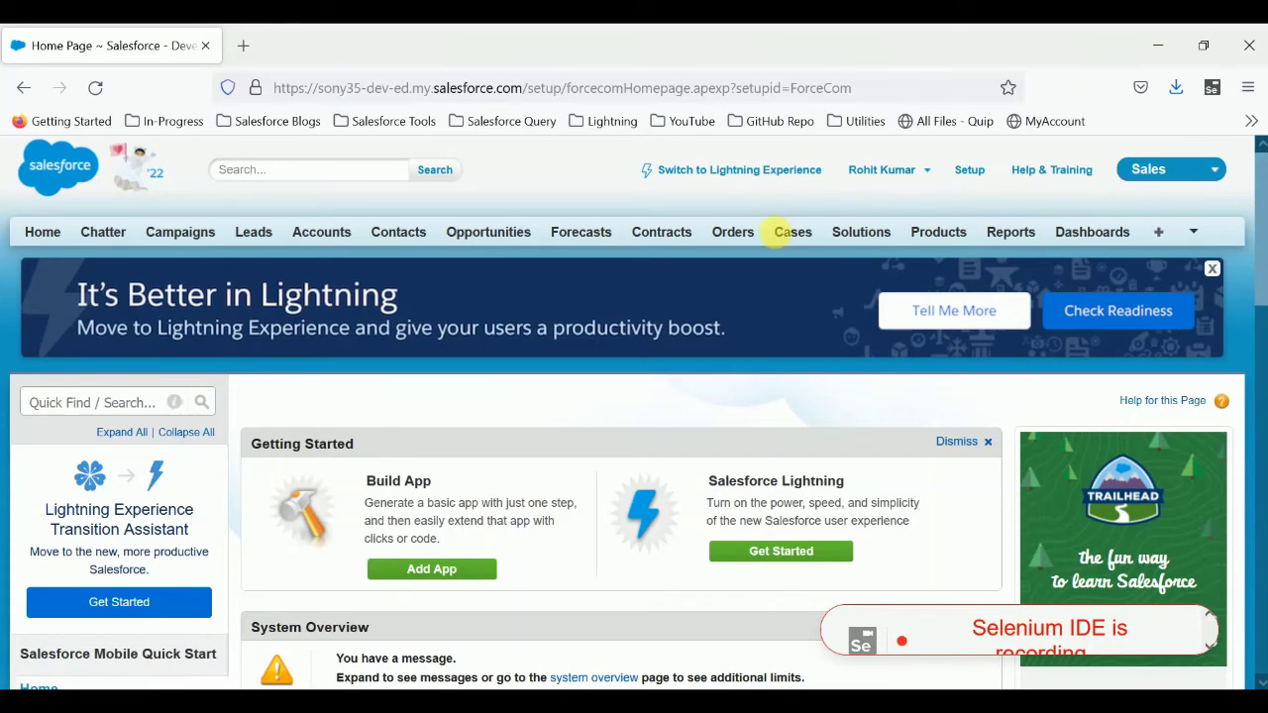
Go to the Demos tab and start a new Demo record
click(1194, 231)
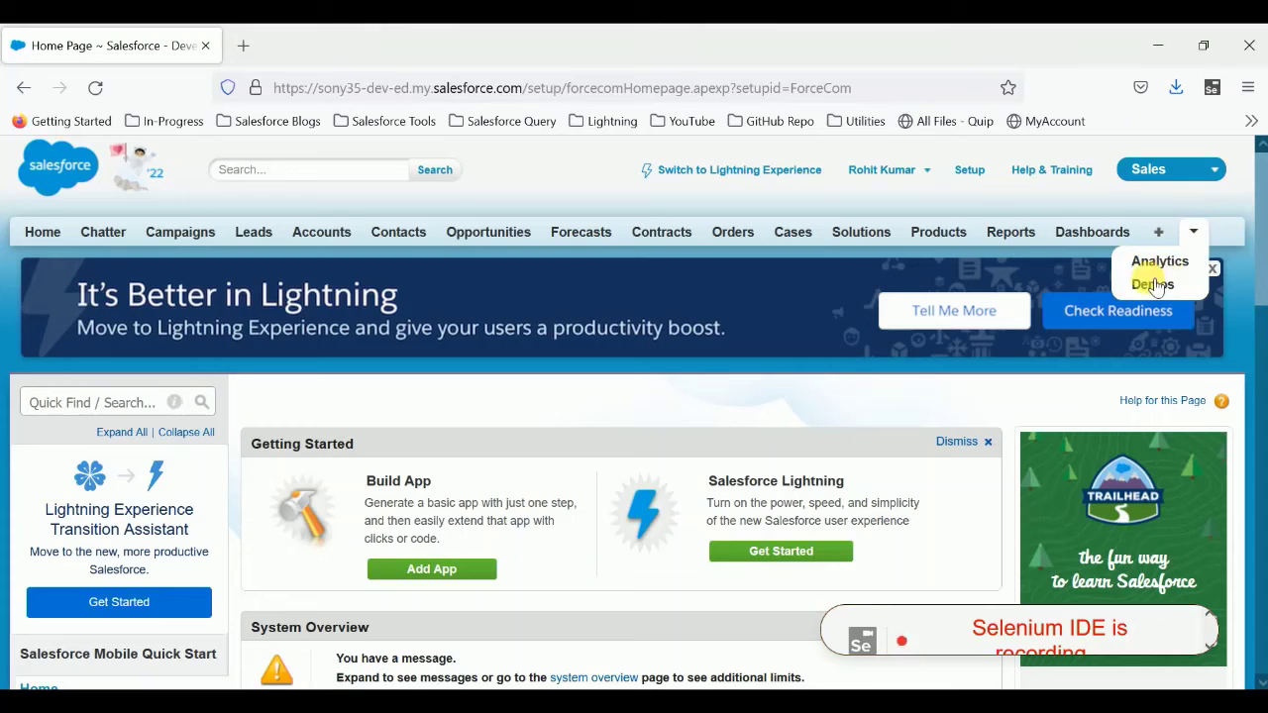
click(1164, 292)
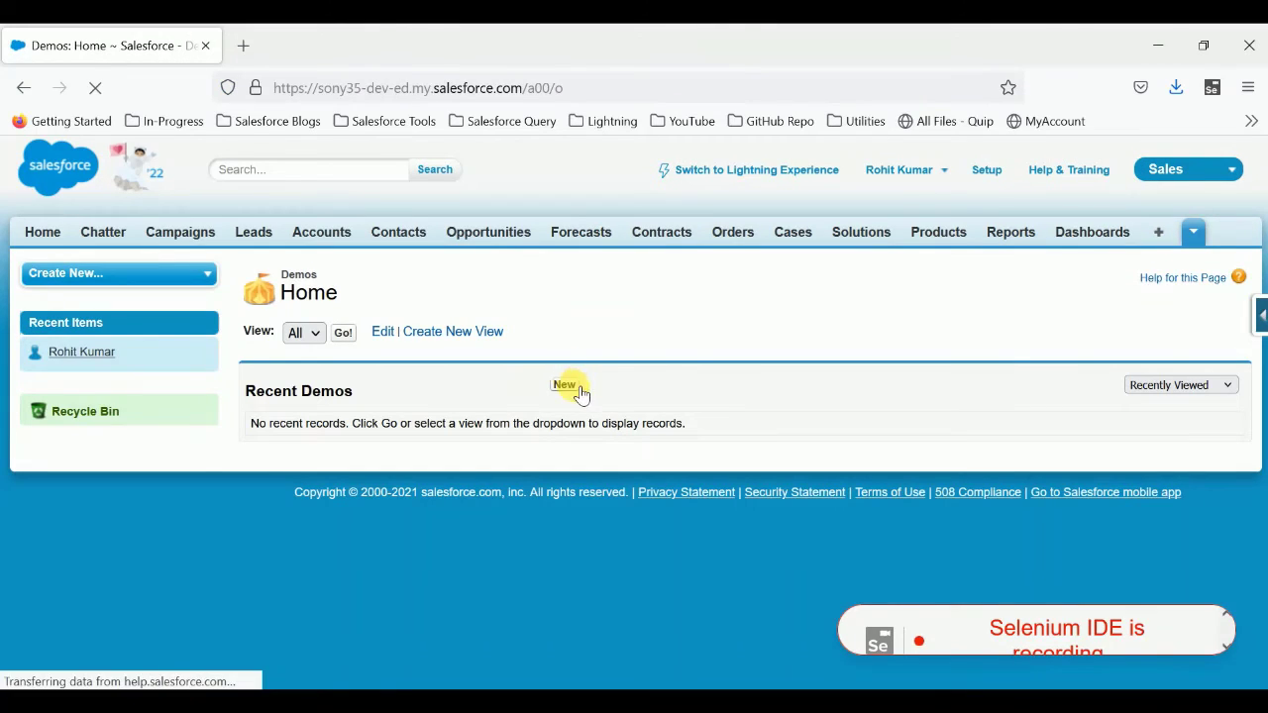
click(565, 384)
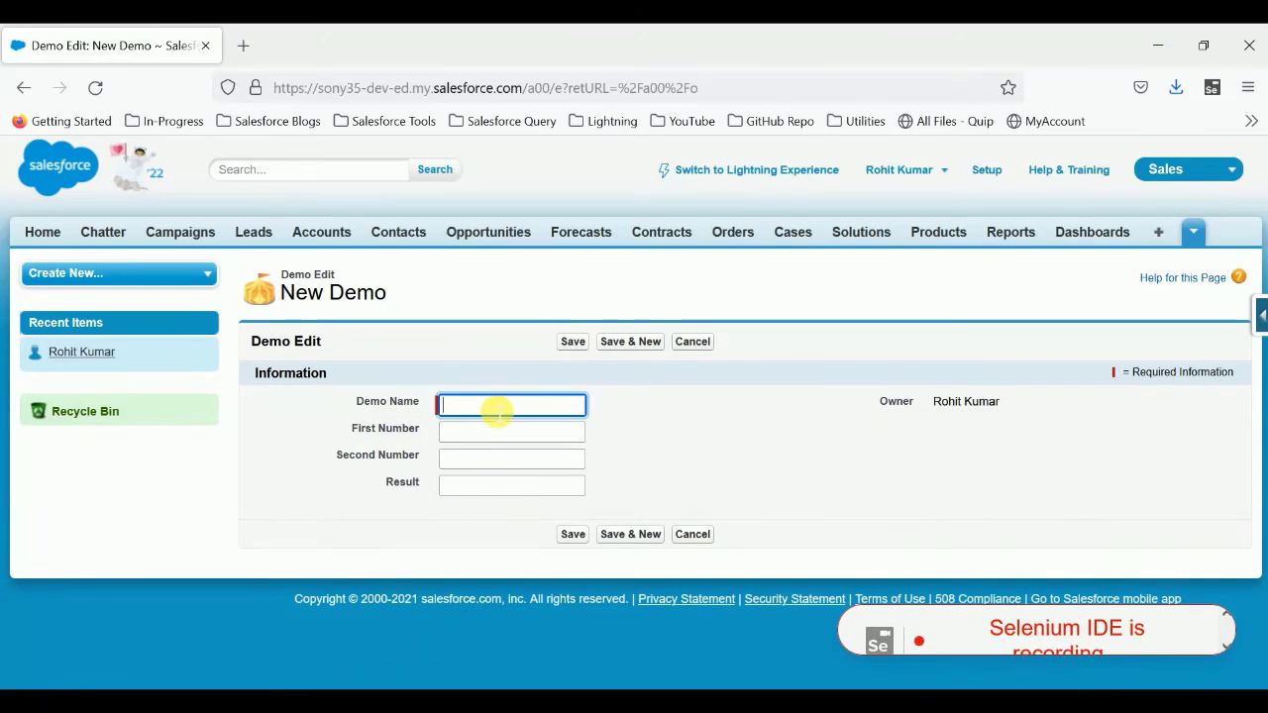
Enter Demo Name Test, First Number 10 and Second Number 20, then save the record
click(496, 408)
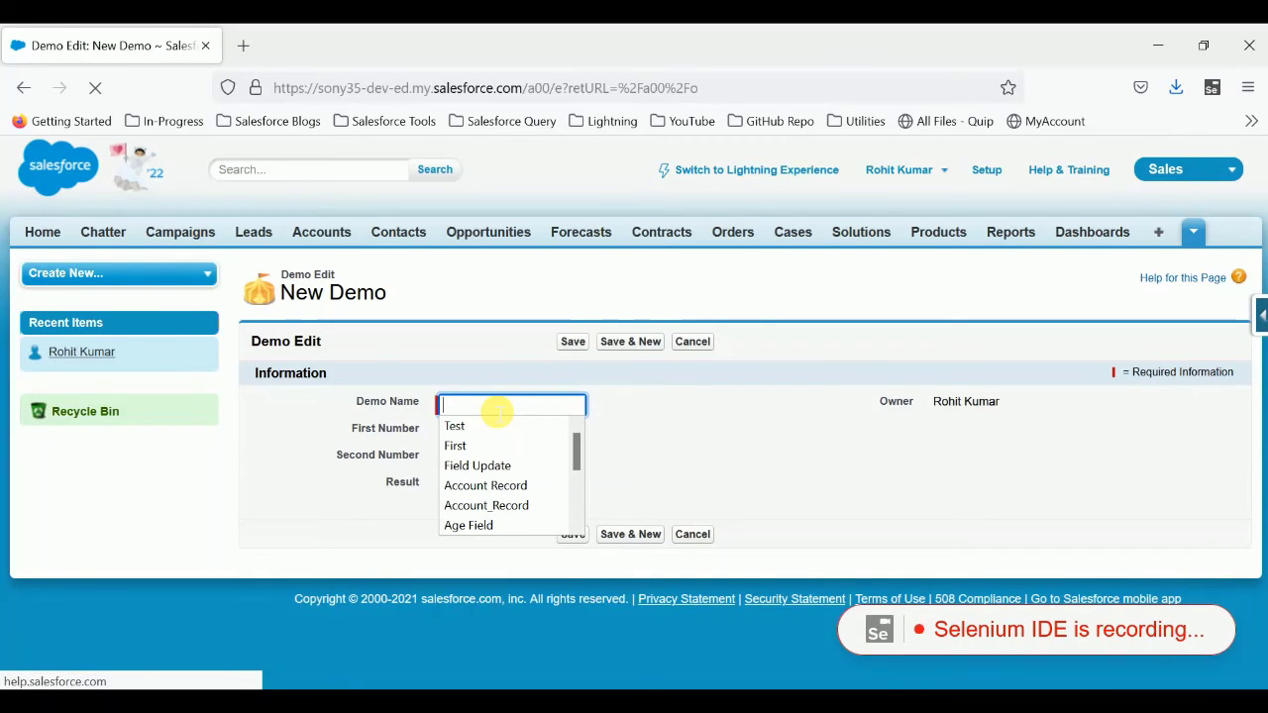
text(Test)
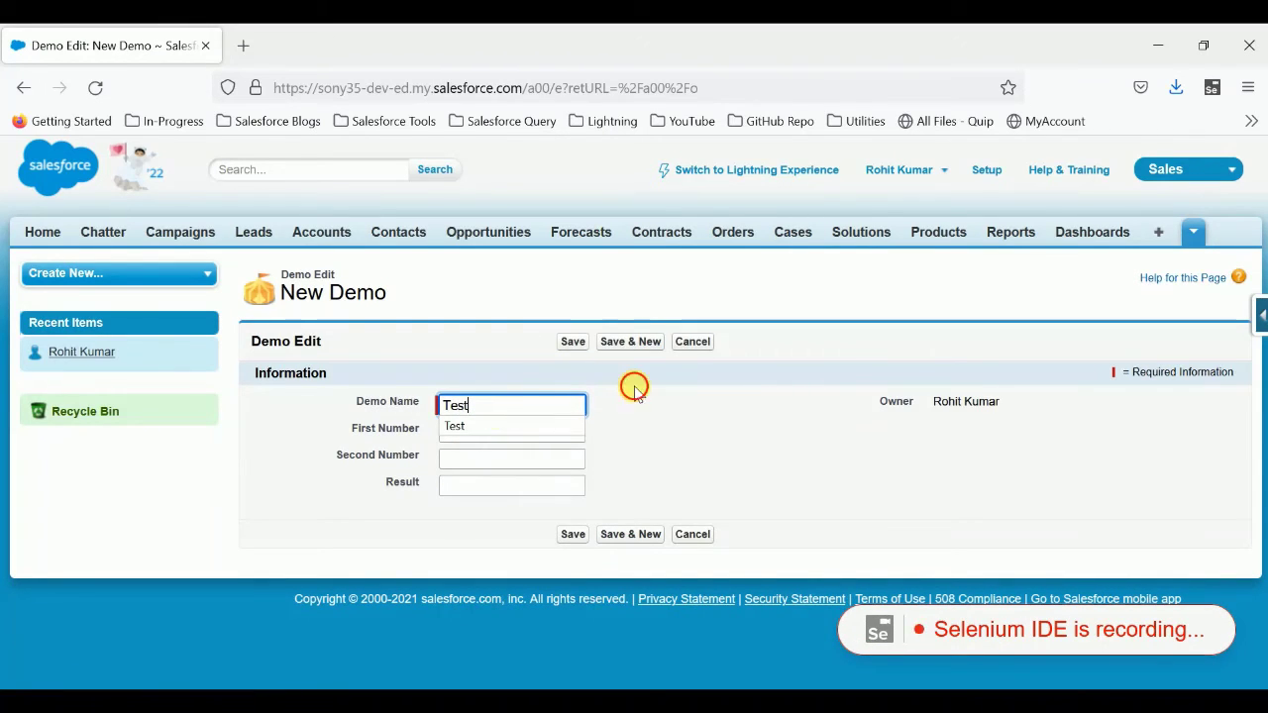
click(451, 433)
text(10)
click(504, 472)
text(20)
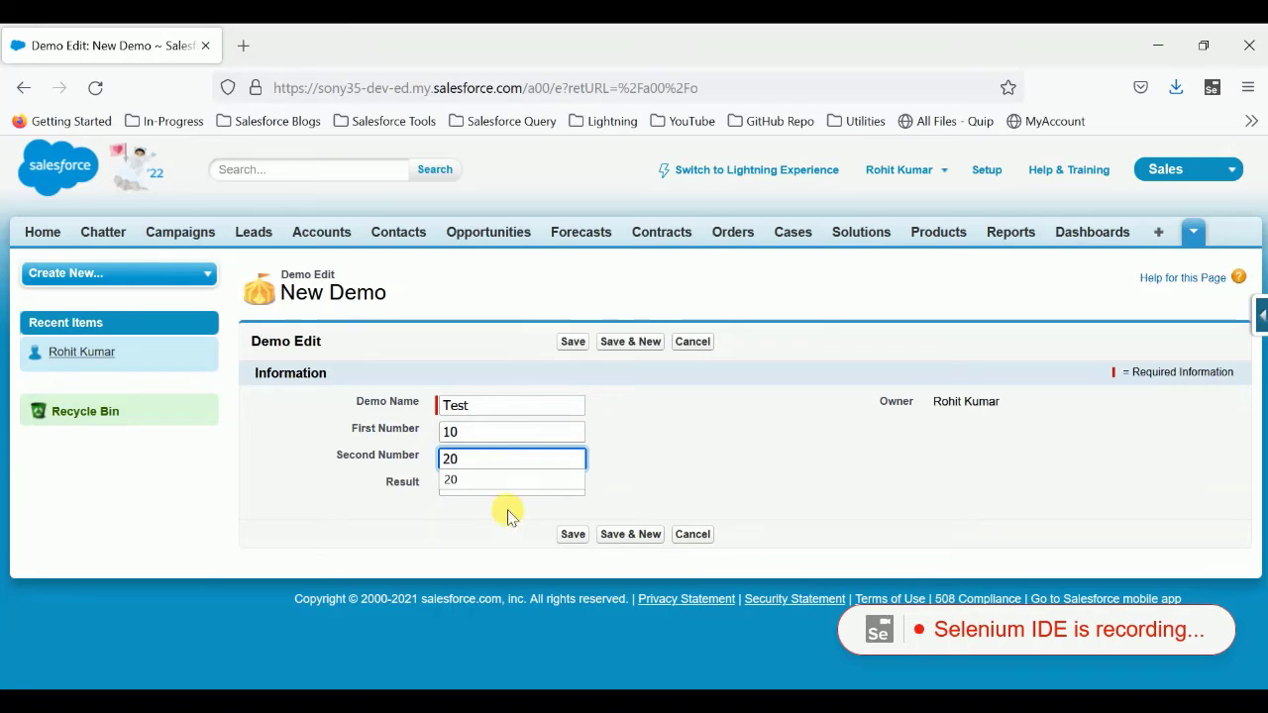
click(571, 341)
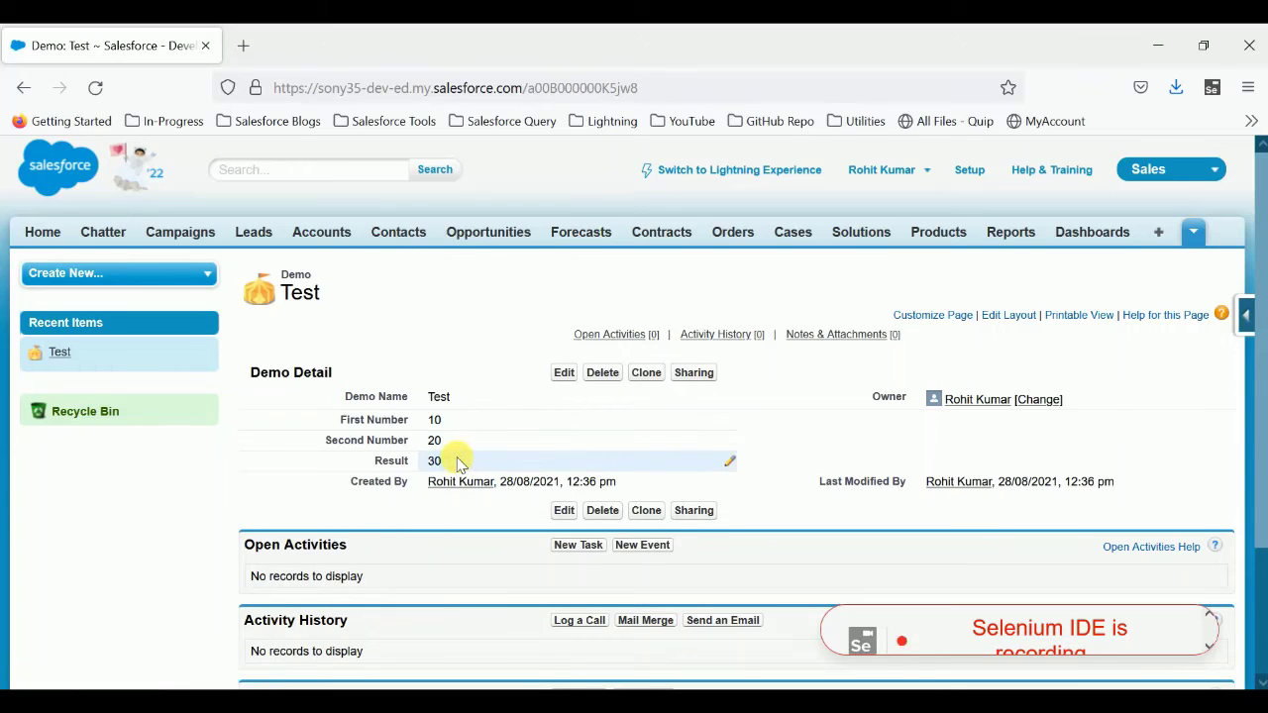
key(alt+Tab)
key(alt+Tab)
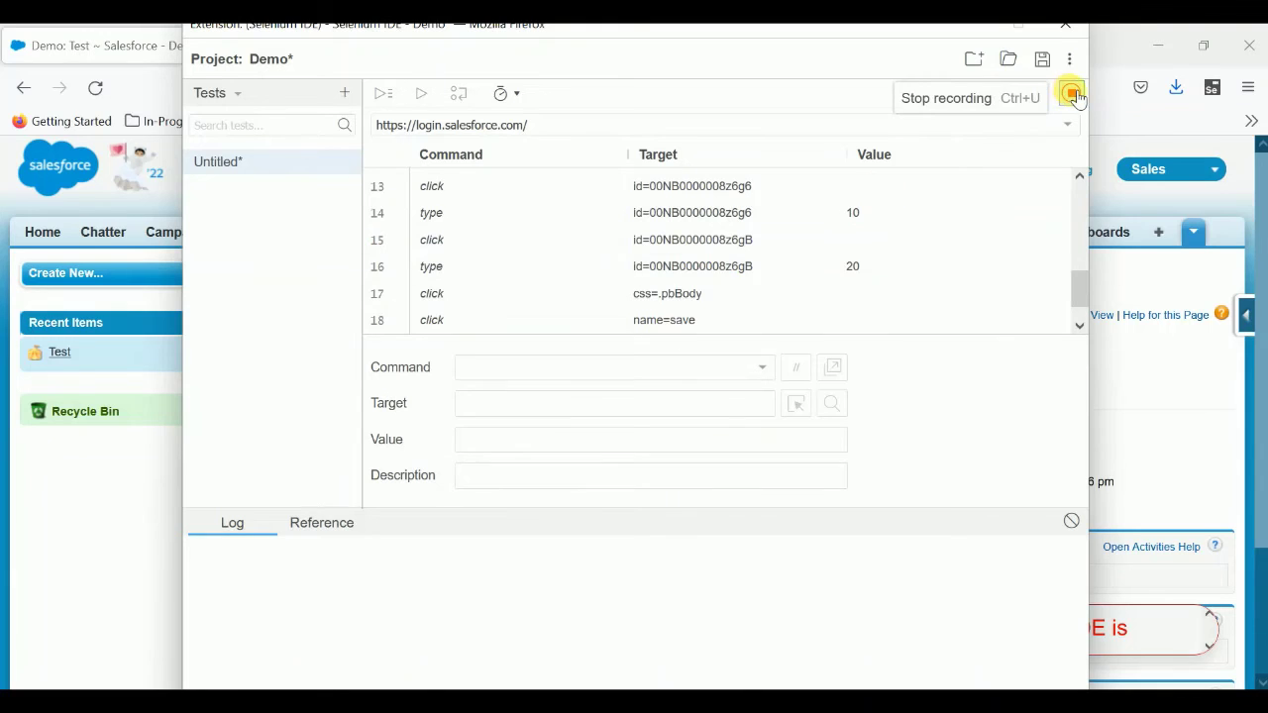
Stop recording and name the test Demo
click(1072, 94)
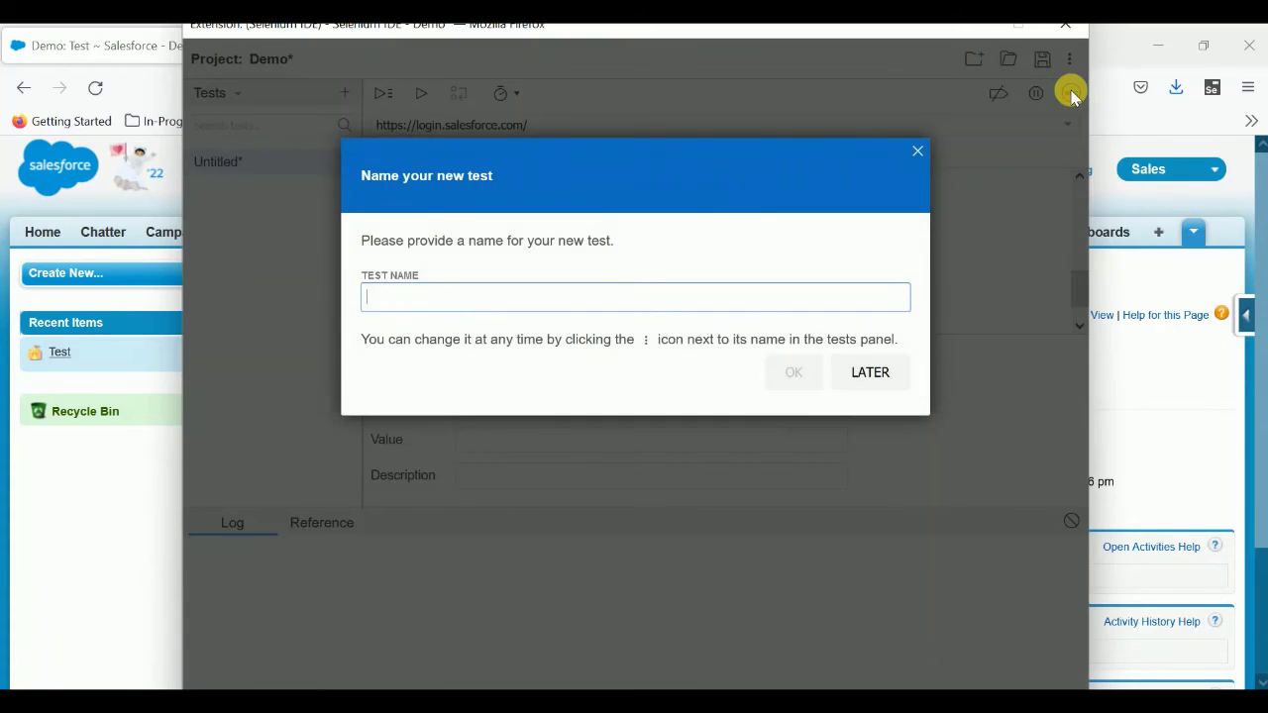
text(Demo)
click(794, 372)
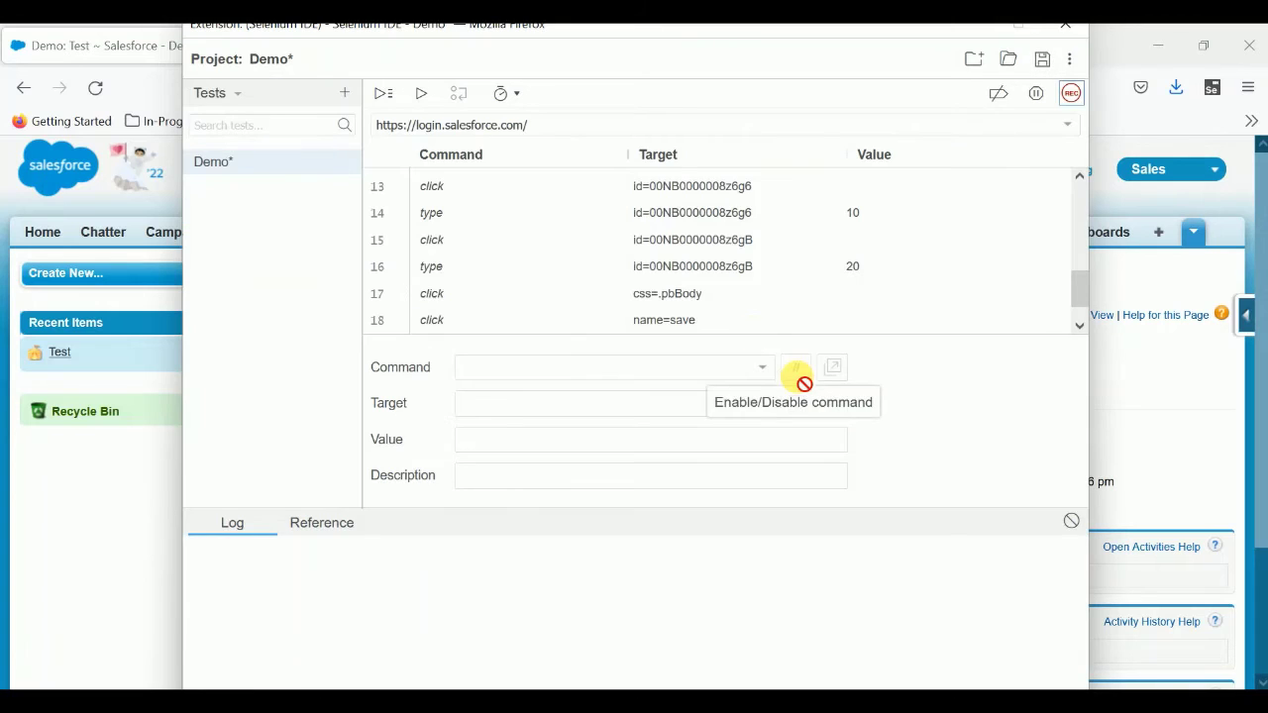
Save the project over Demo.side and run all tests
click(1040, 58)
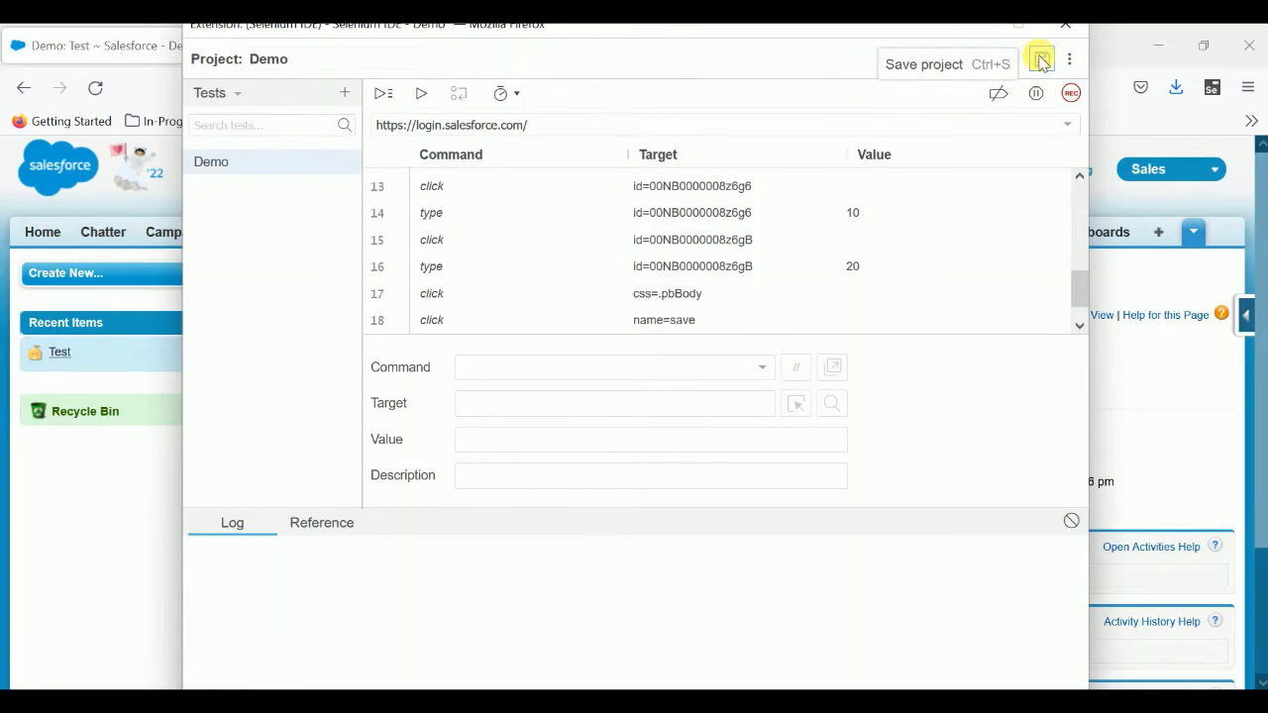
click(656, 484)
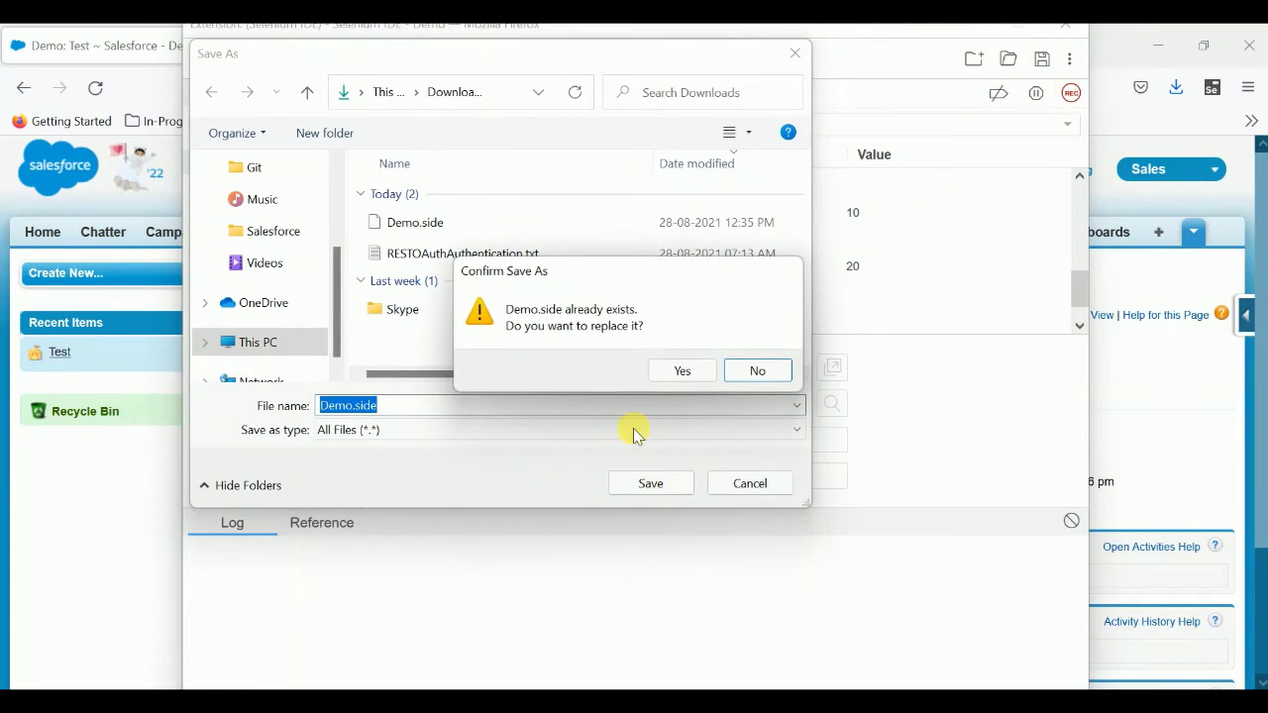
click(670, 365)
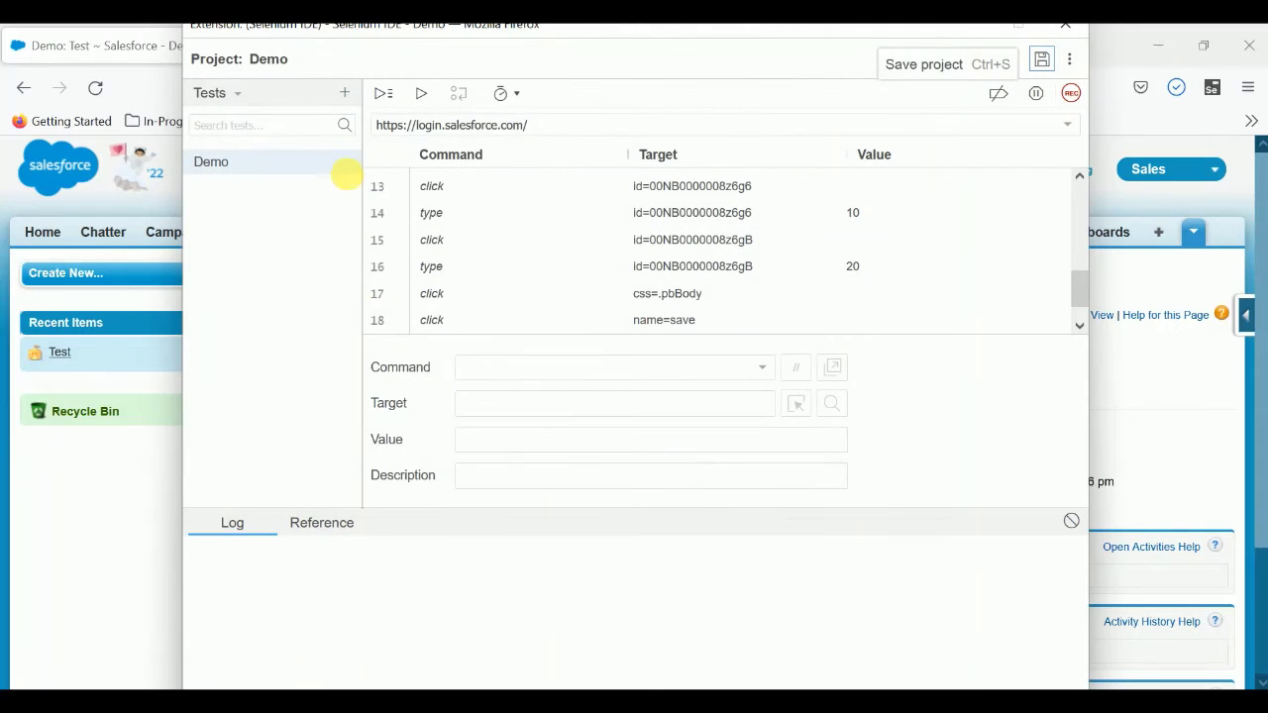
click(389, 94)
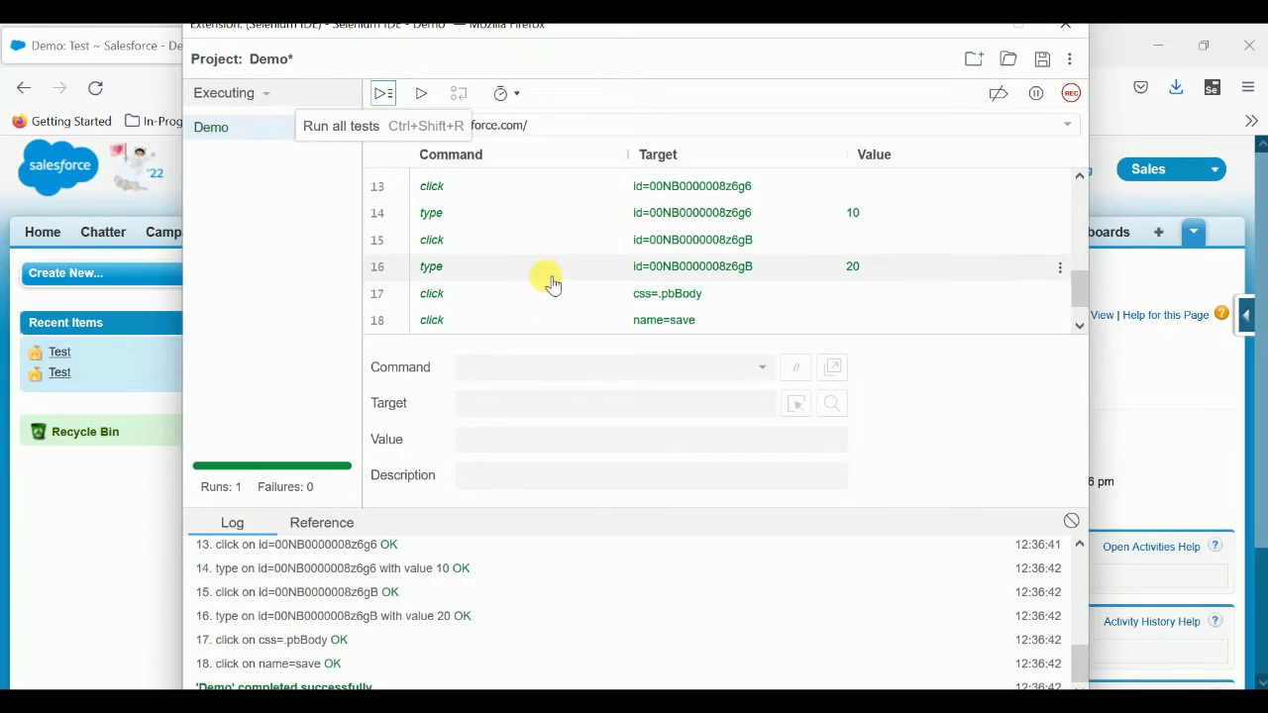
Add an assert text command on the Result field expecting the value 30
scroll(546, 281, down, 1)
click(459, 314)
click(581, 369)
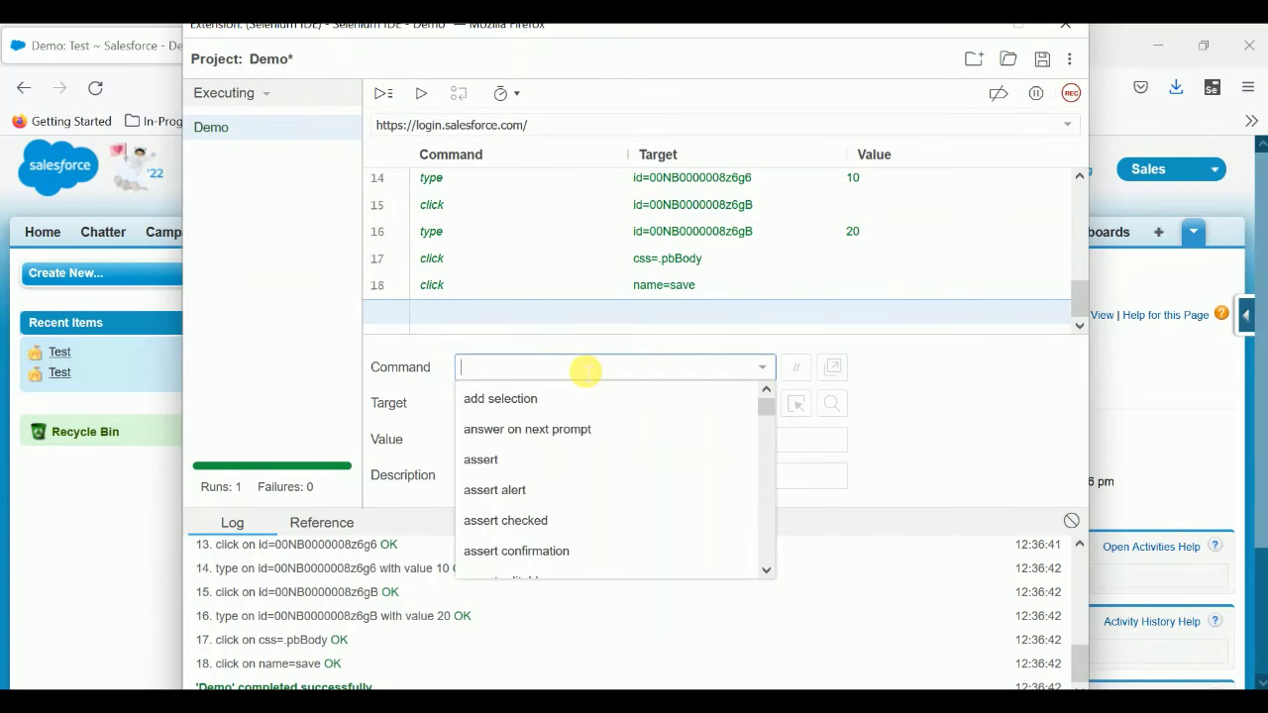
text(A)
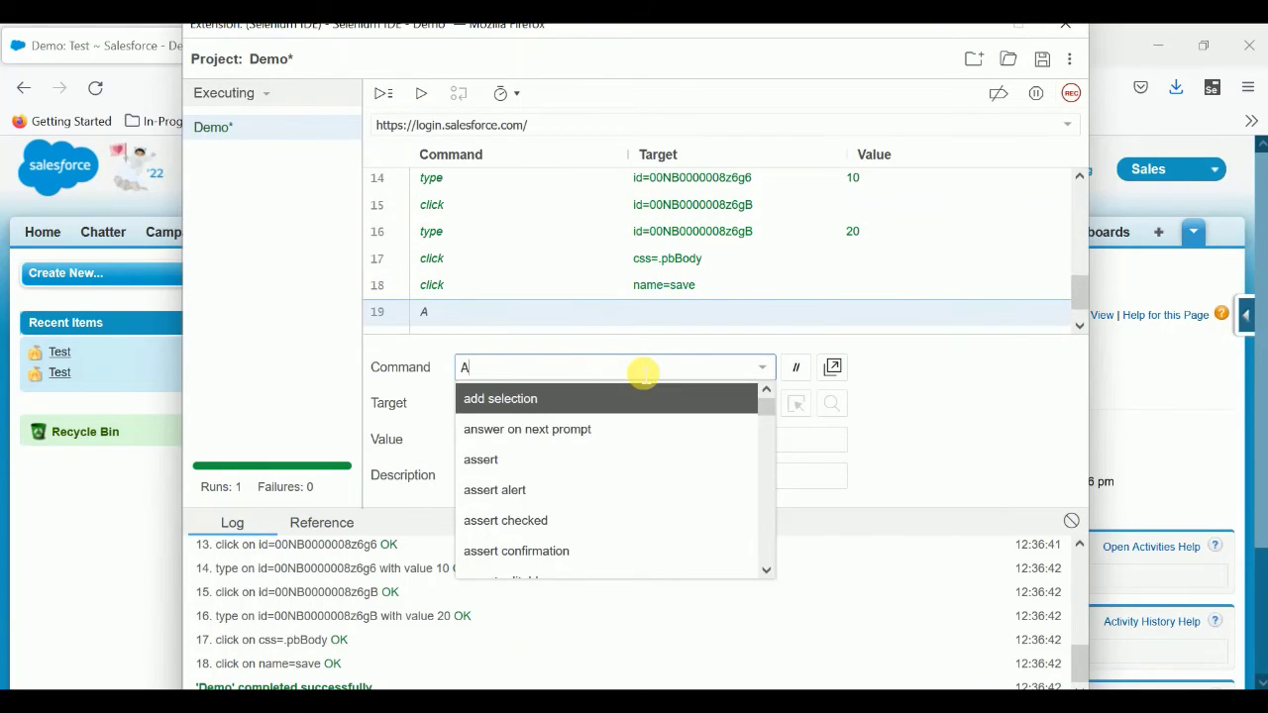
text(ssert te)
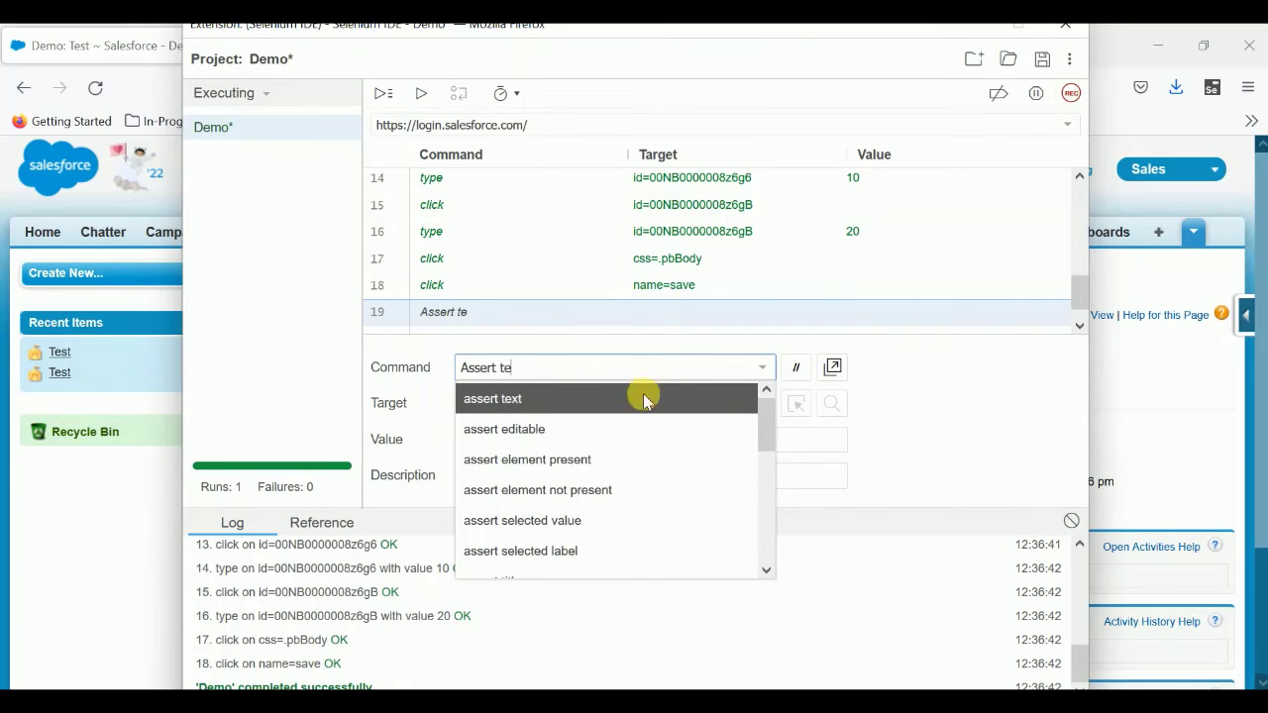
click(574, 399)
click(678, 415)
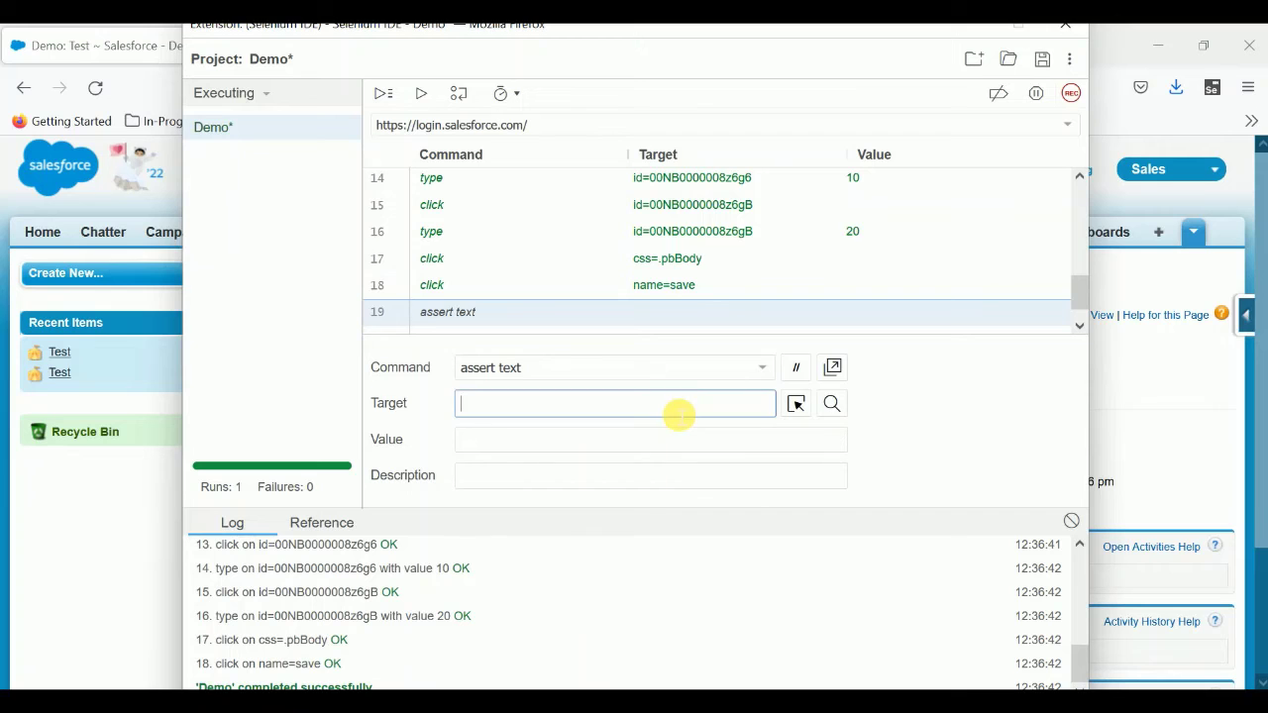
click(799, 406)
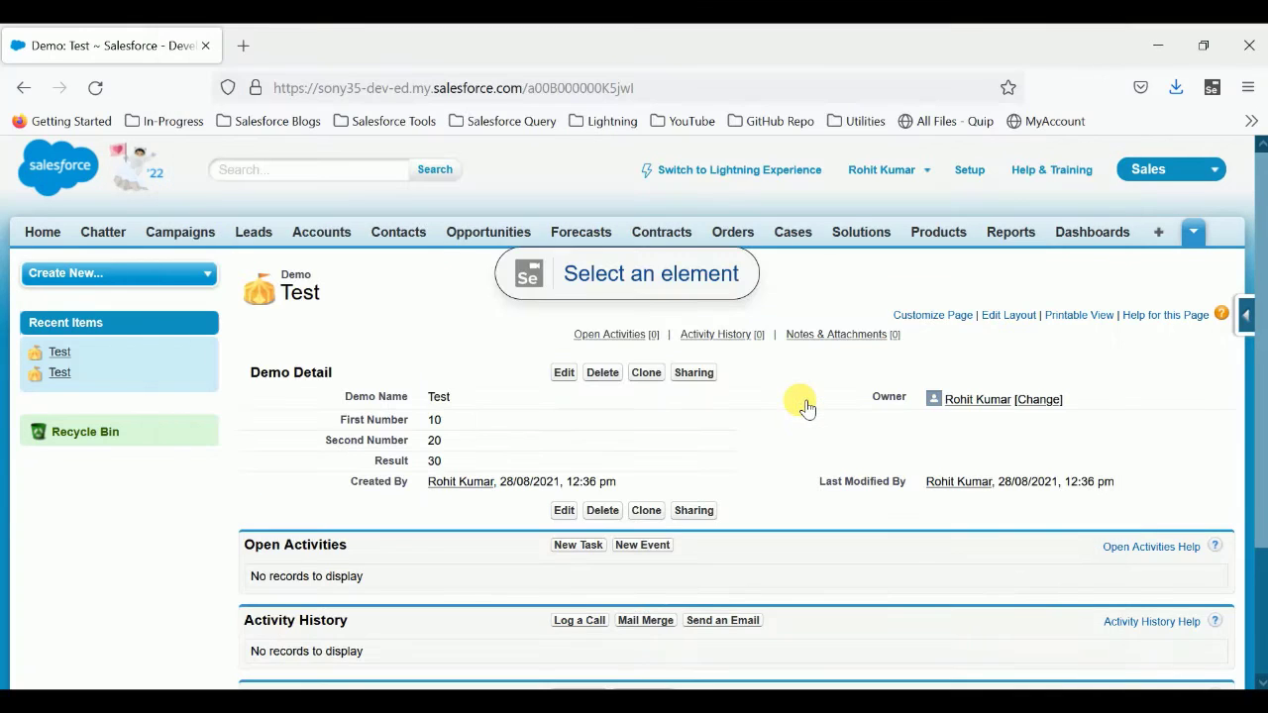
click(483, 462)
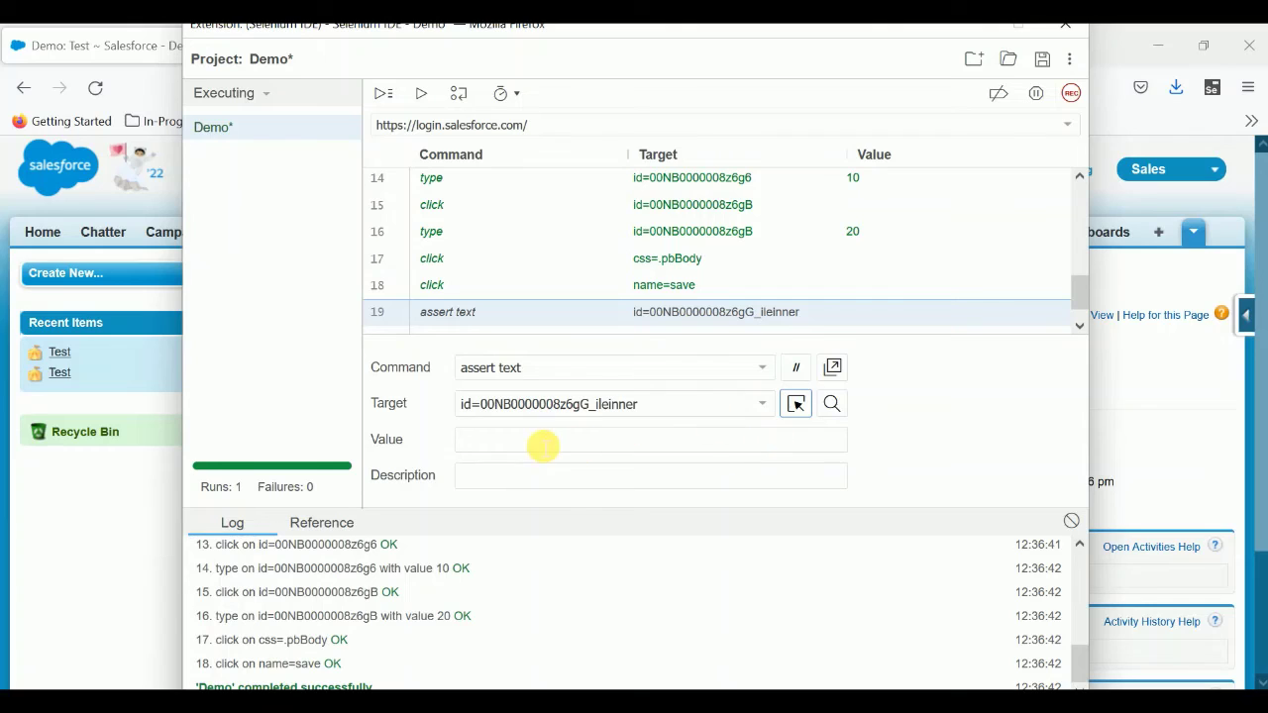
click(526, 448)
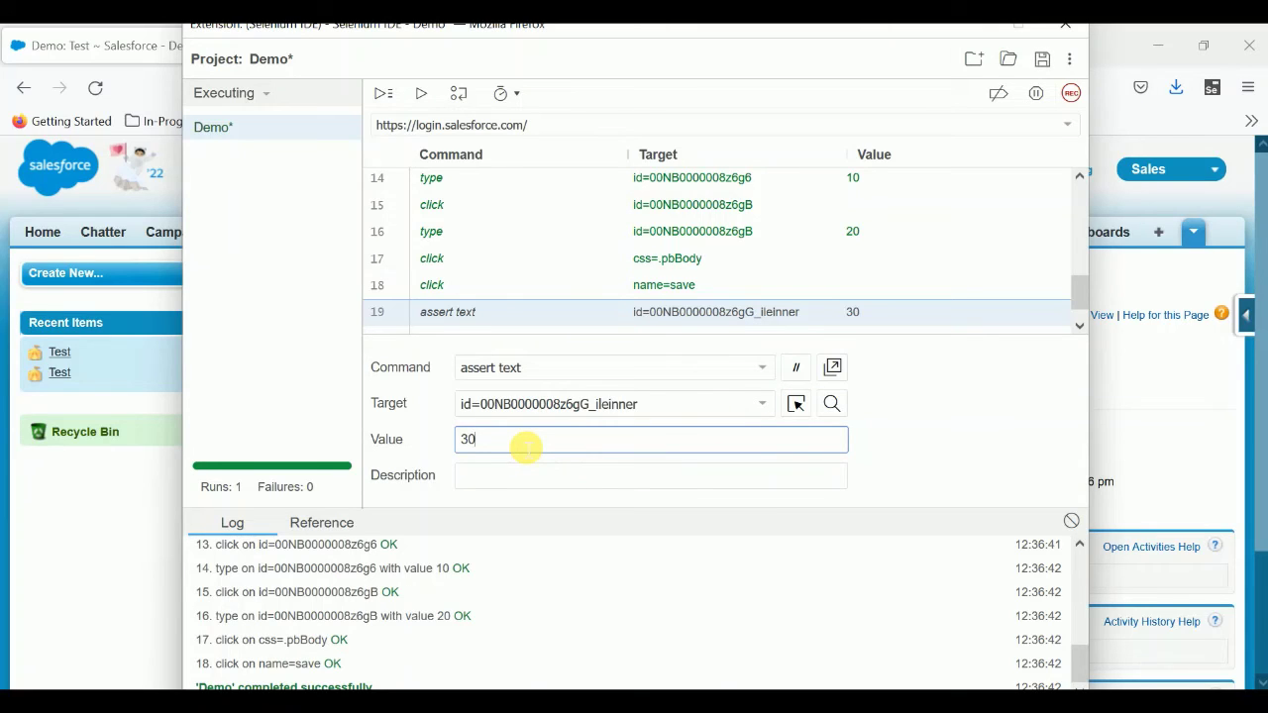
click(919, 431)
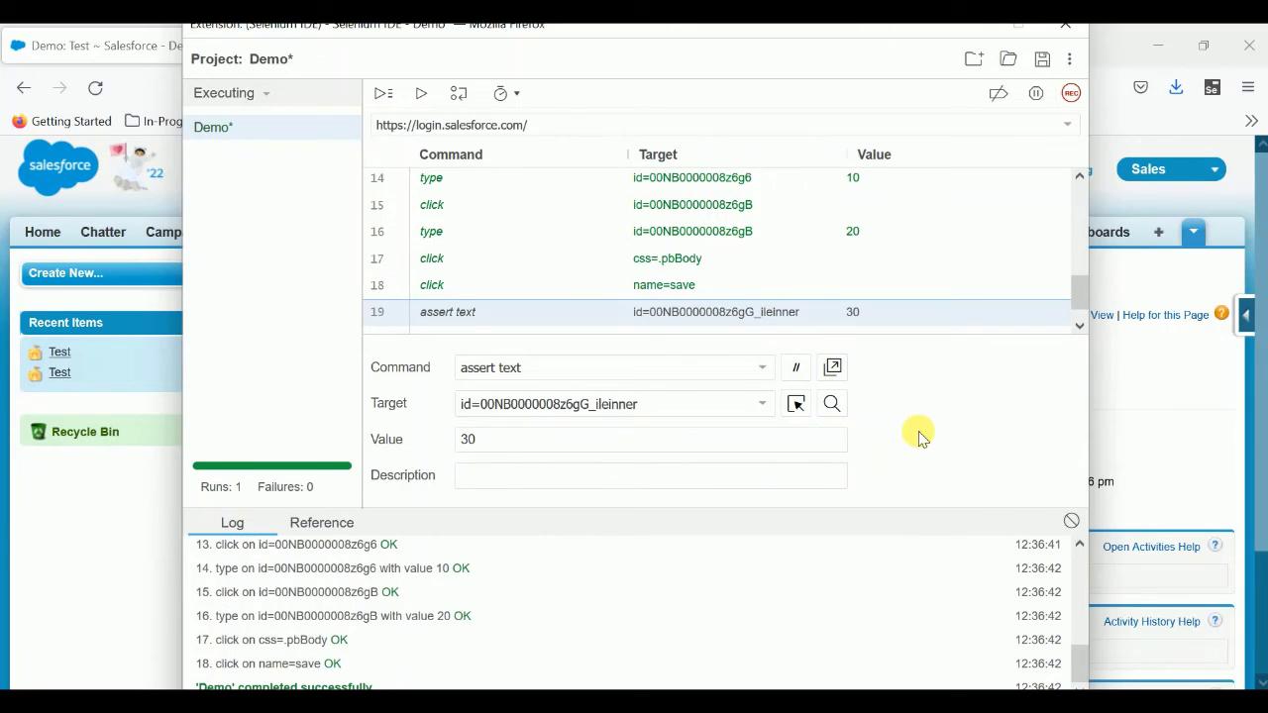
Save the project over Demo.side and clear the log
click(1045, 63)
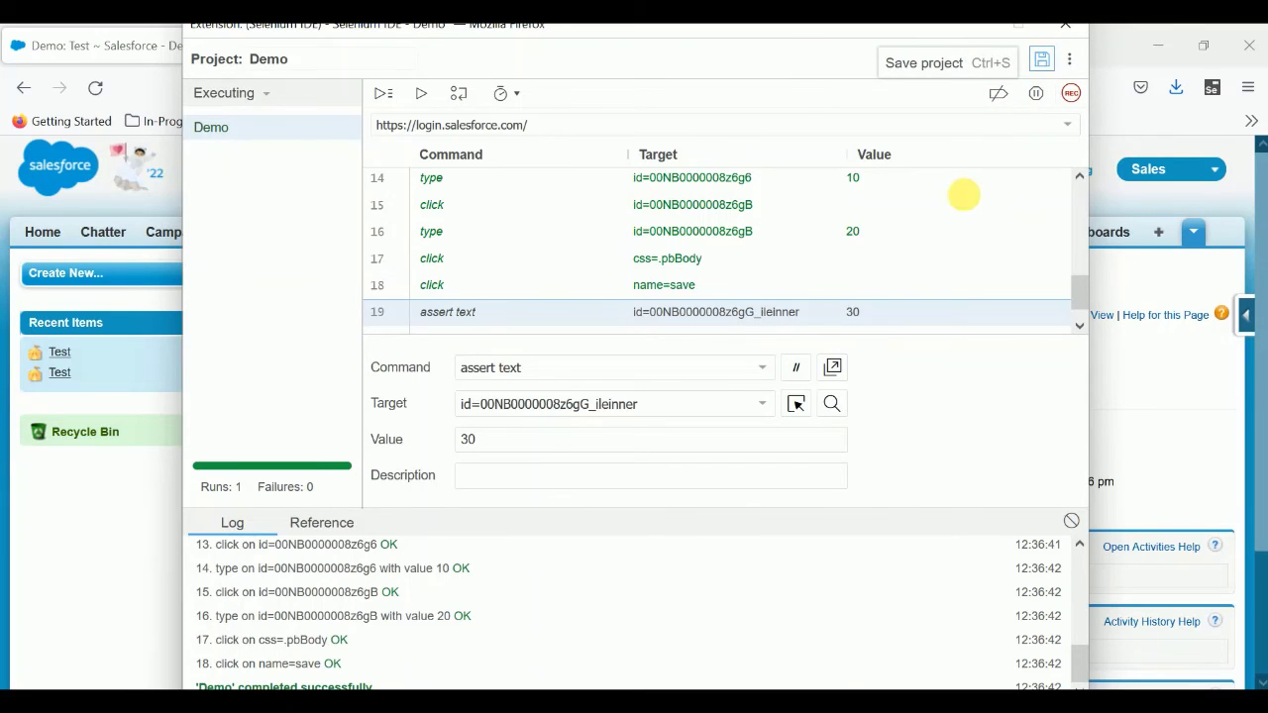
click(639, 481)
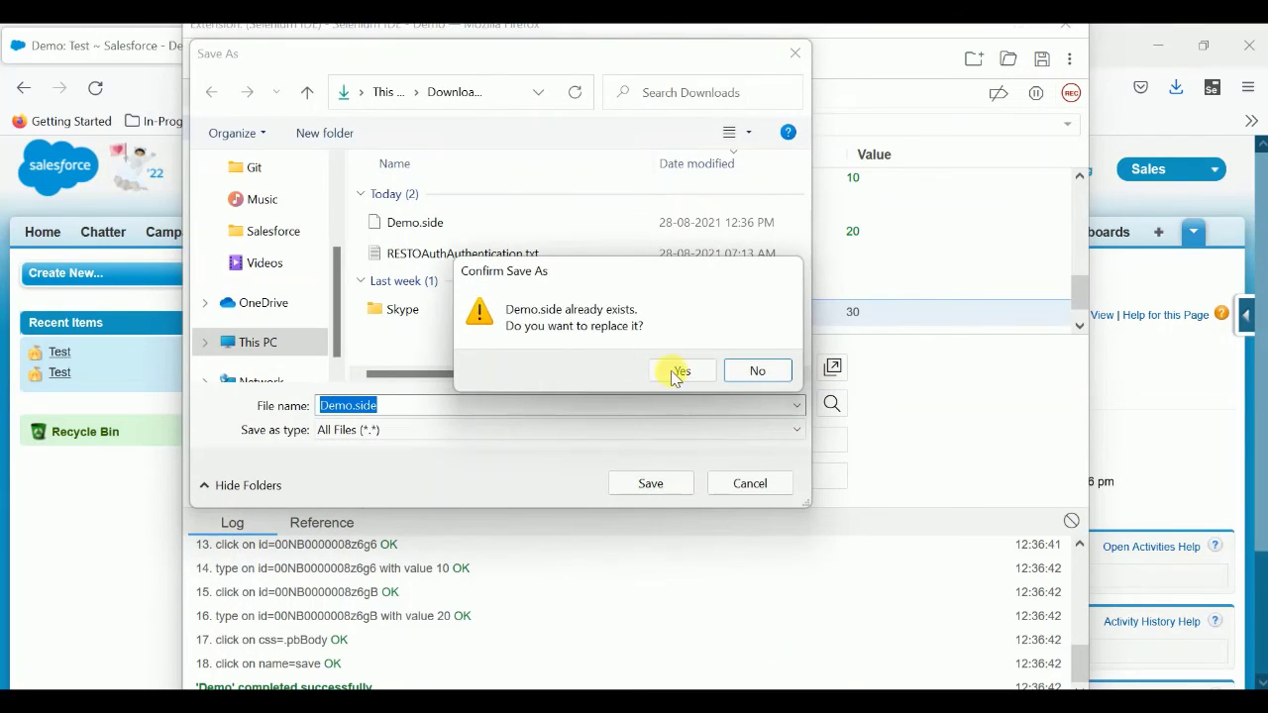
click(676, 370)
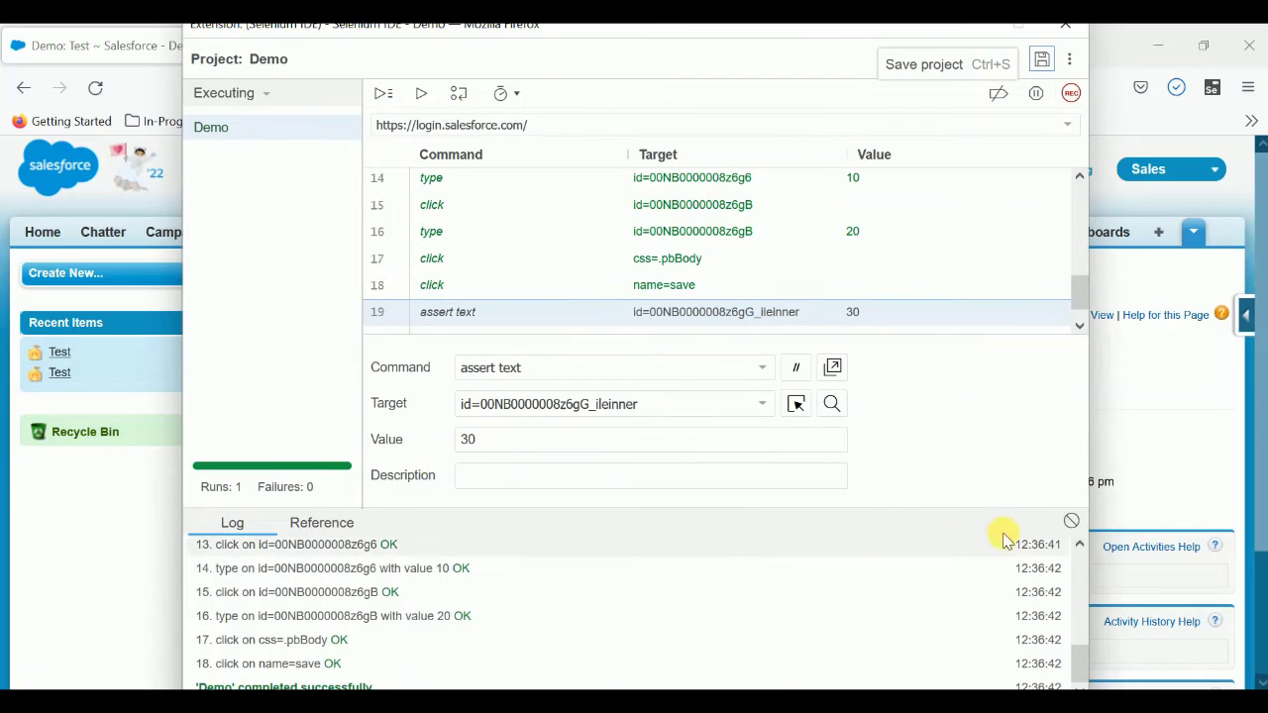
click(1071, 520)
Run all tests in the Demo project and confirm 1 run, 0 failures
click(383, 93)
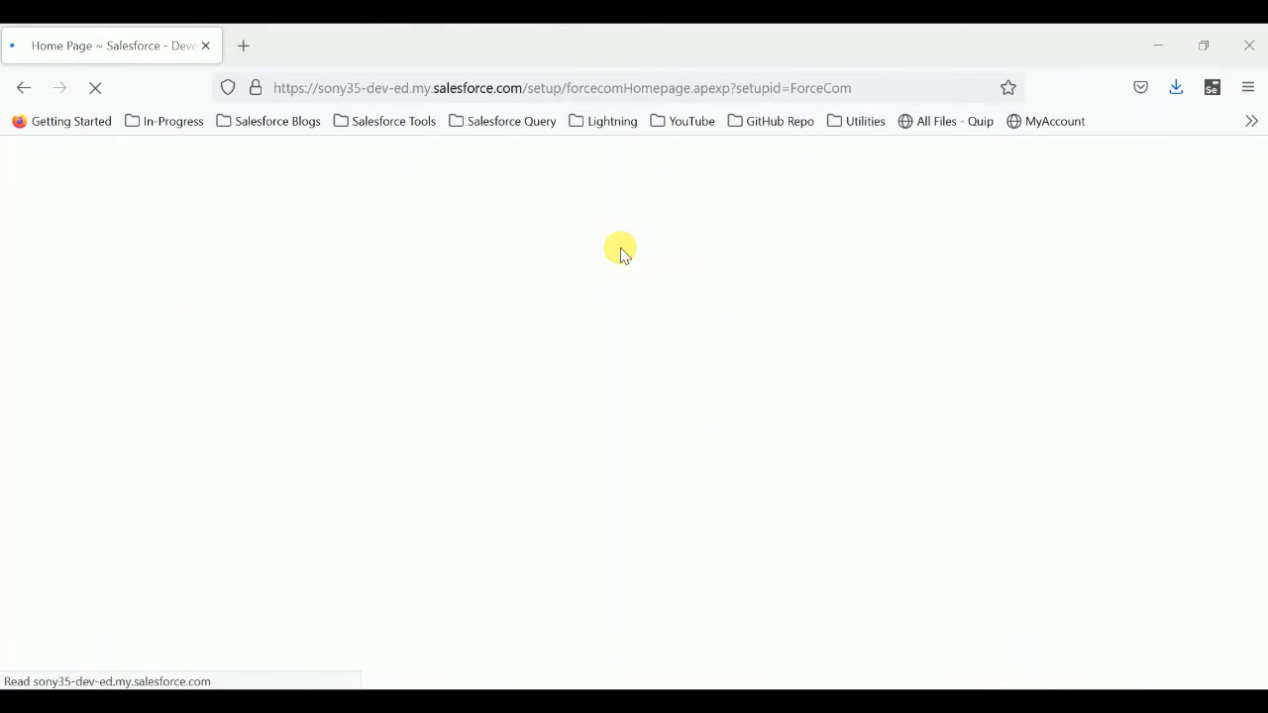
key(alt+Tab)
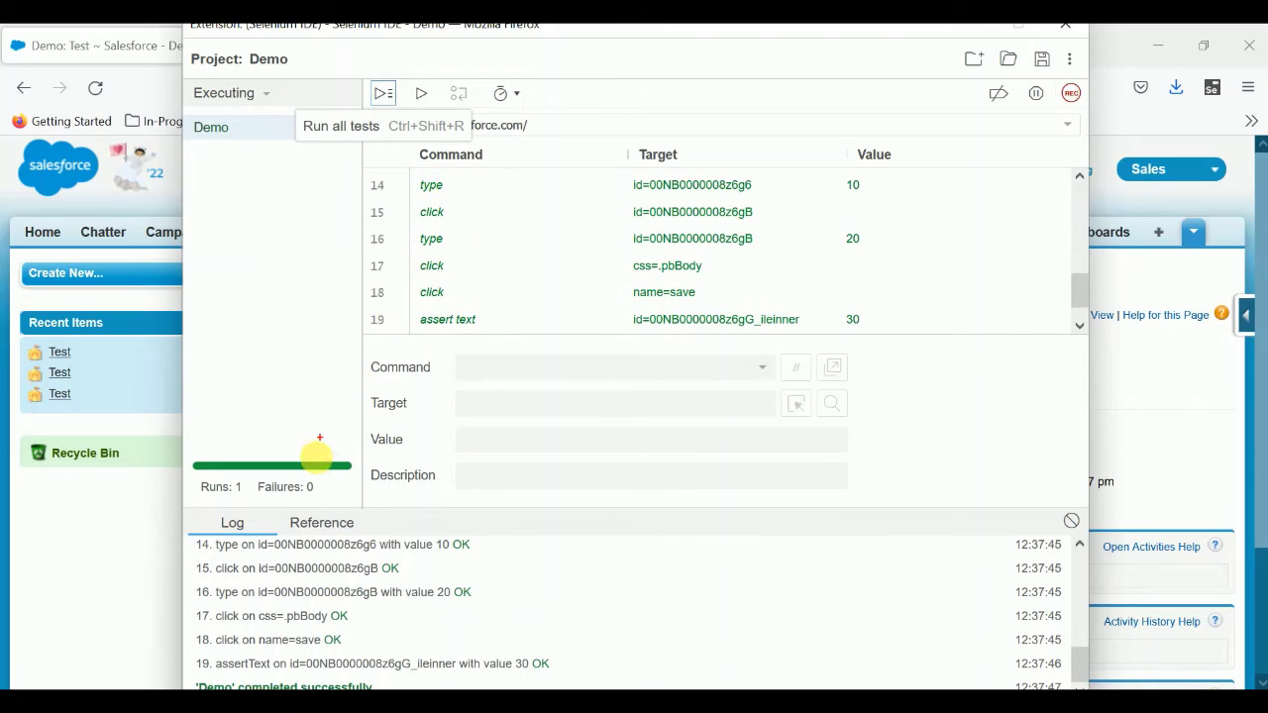
mouse_move(201, 488)
mouse_down()
mouse_move(265, 472)
mouse_move(263, 495)
mouse_move(301, 487)
mouse_up()
drag(486, 537, 365, 644)
Switch to Firefox to inspect the new Test record showing Result 30
mouse_move(428, 316)
mouse_down()
mouse_move(832, 297)
mouse_move(813, 334)
mouse_move(526, 339)
mouse_move(405, 326)
mouse_move(416, 317)
mouse_up()
key(Escape)
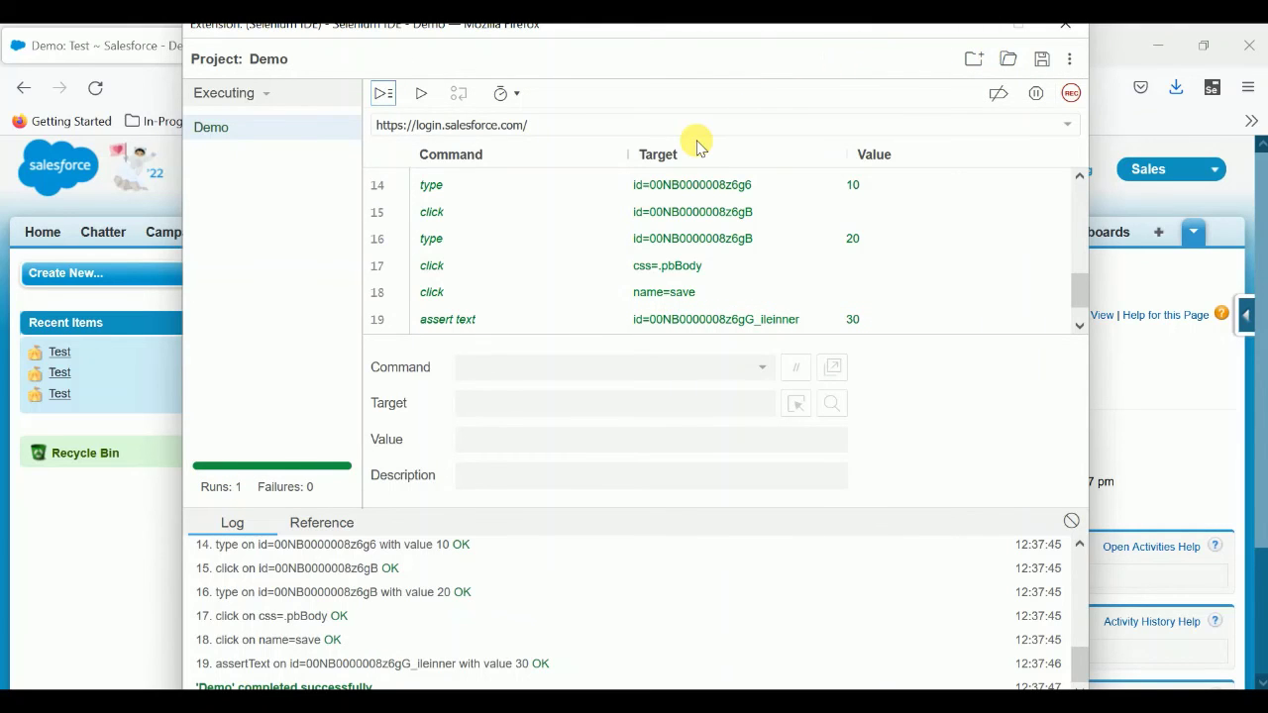
key(alt+Tab)
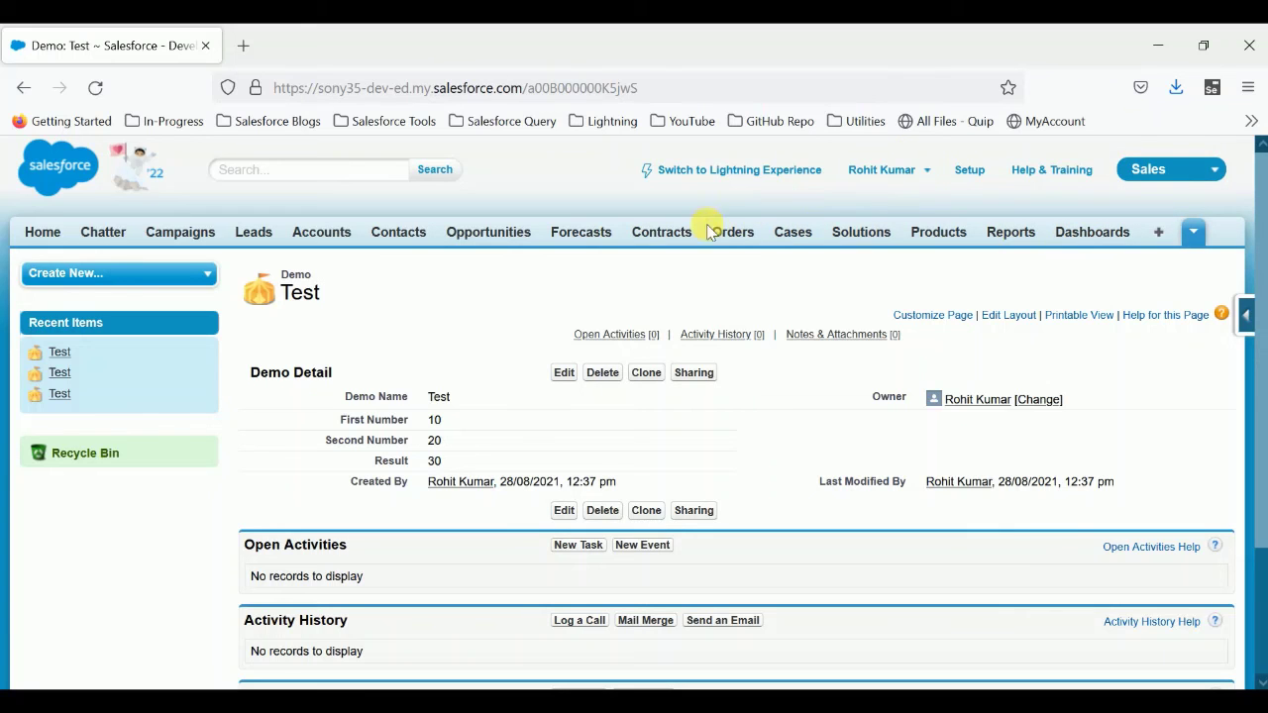
key(alt+Tab)
key(alt+Tab)
key(alt+Tab)
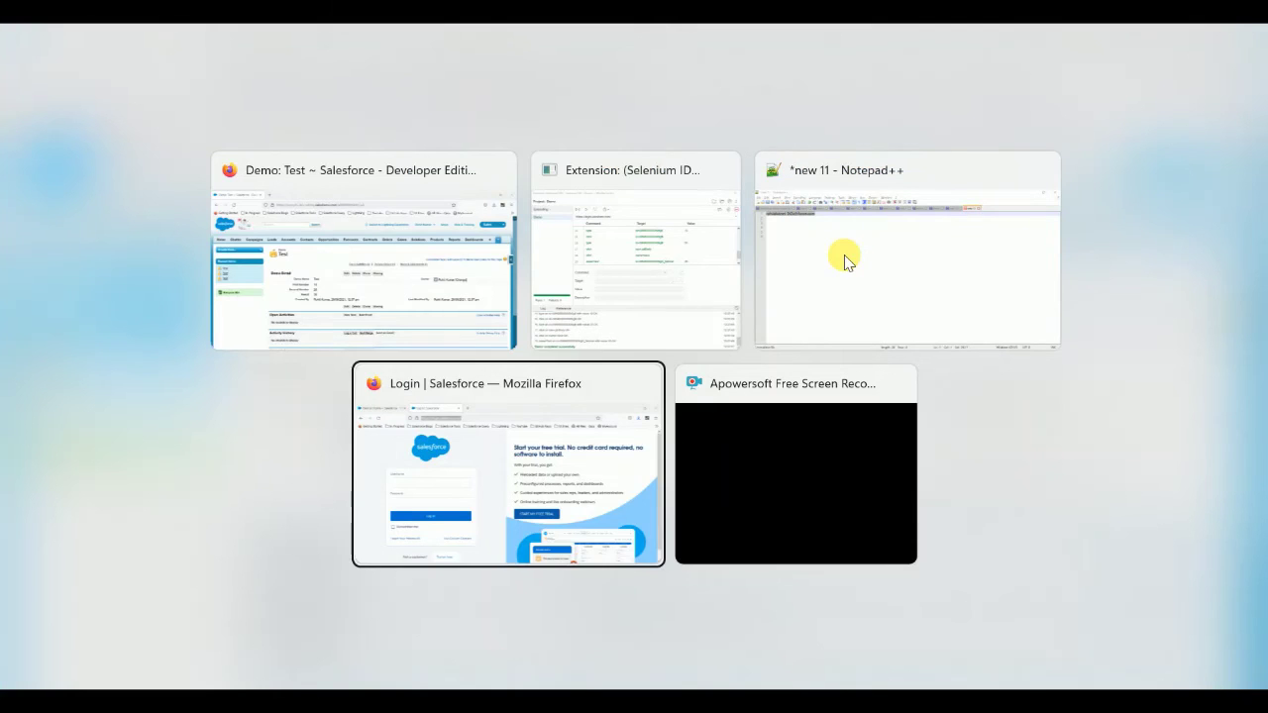
Find Workflow Rules via 'workflow' in Setup Quick Find and deactivate the Field Update rule on Demo
click(36, 45)
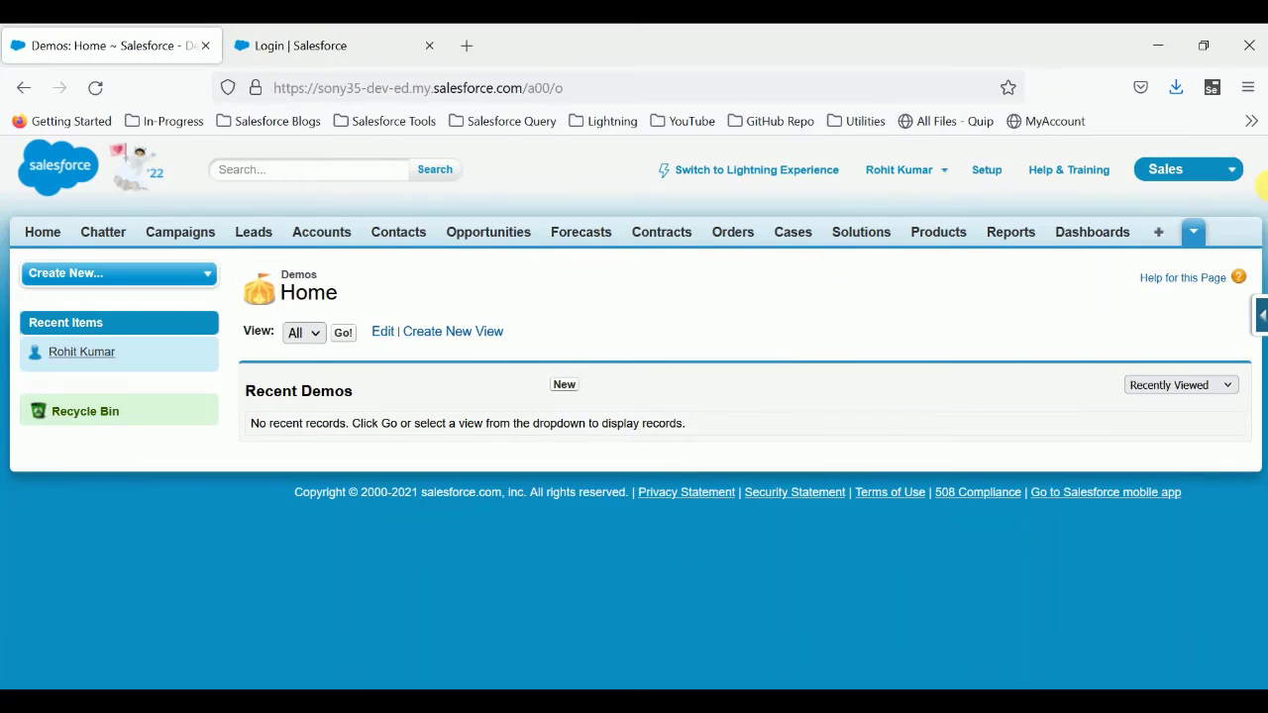
click(987, 169)
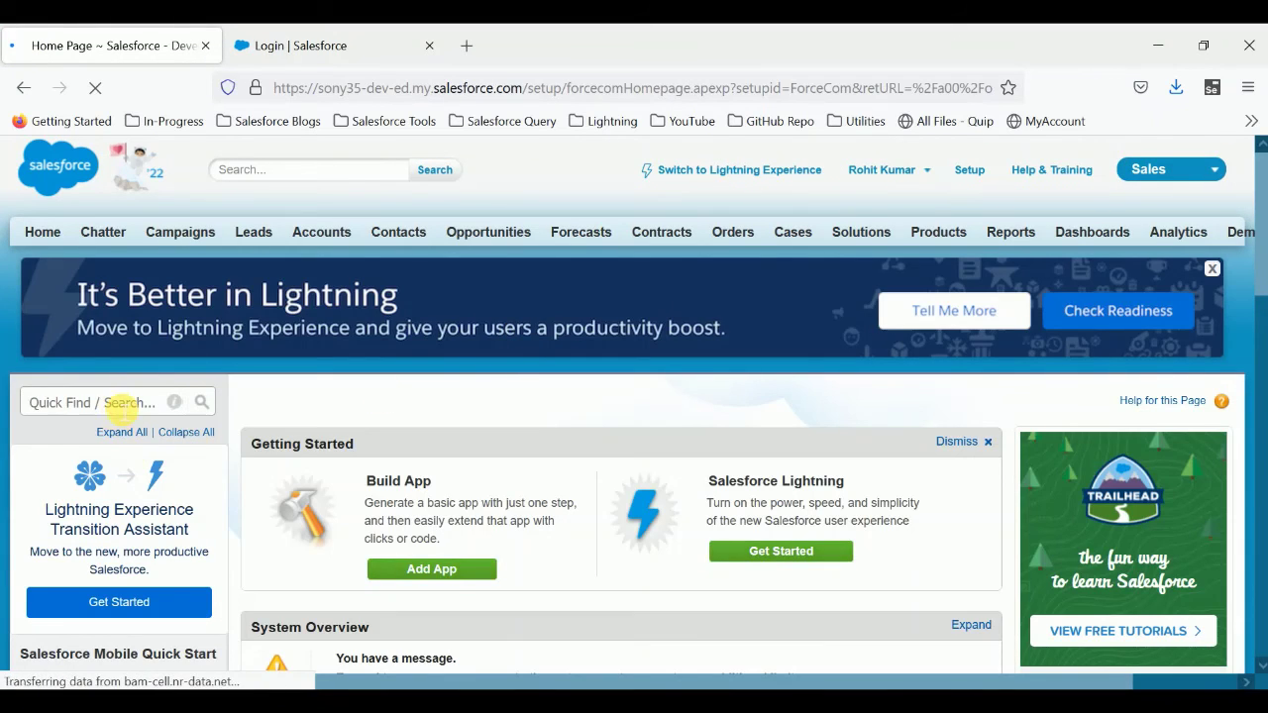
click(121, 402)
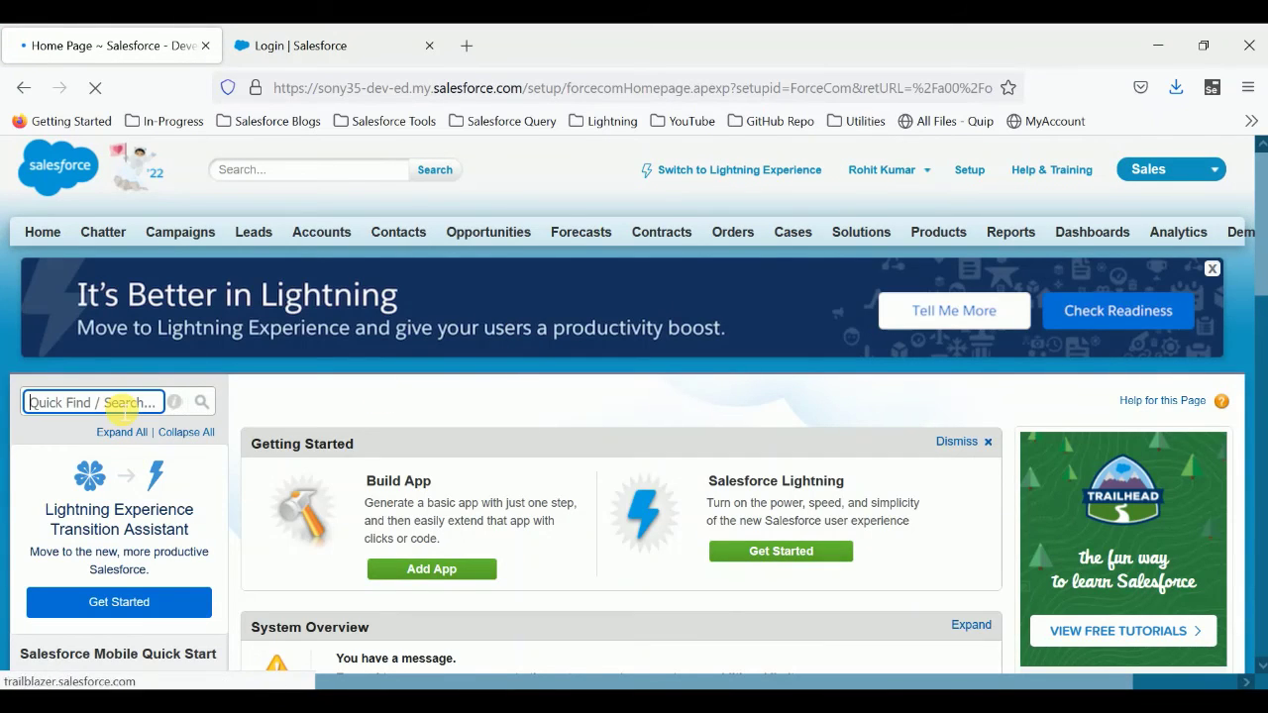
text(workflow)
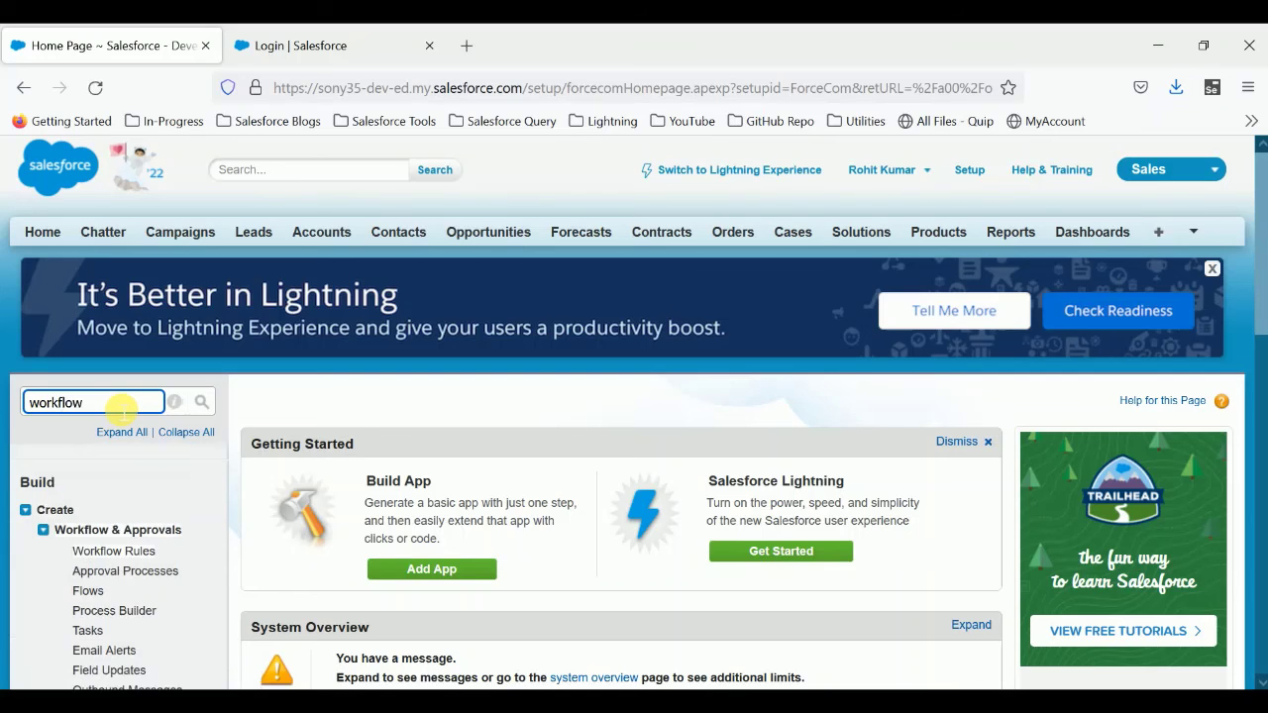
scroll(124, 404, down, 3)
click(115, 346)
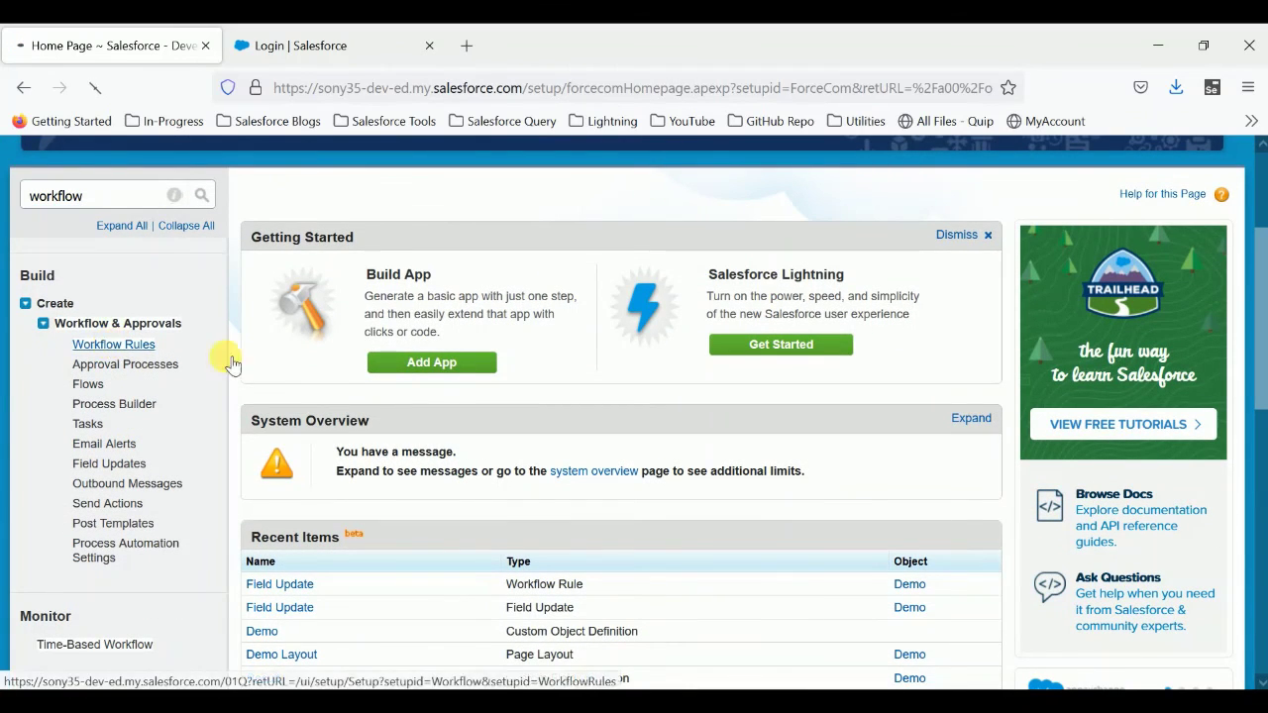
scroll(473, 552, down, 3)
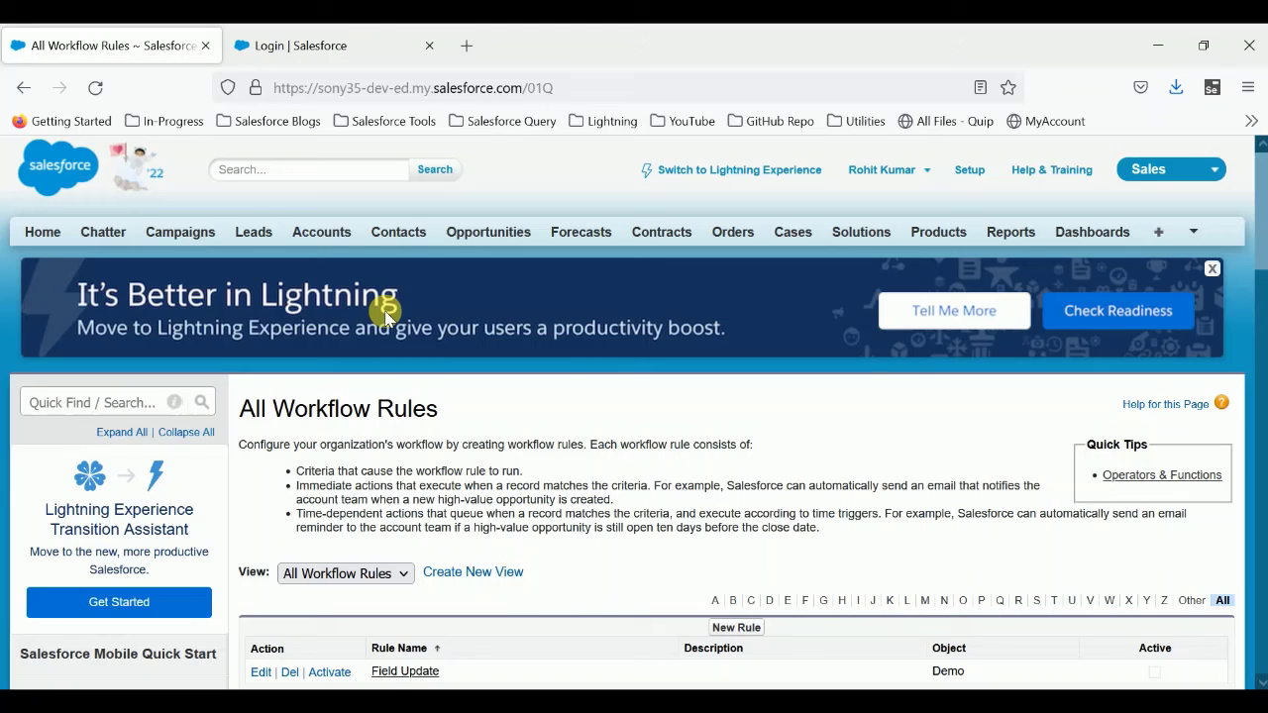
scroll(467, 416, down, 2)
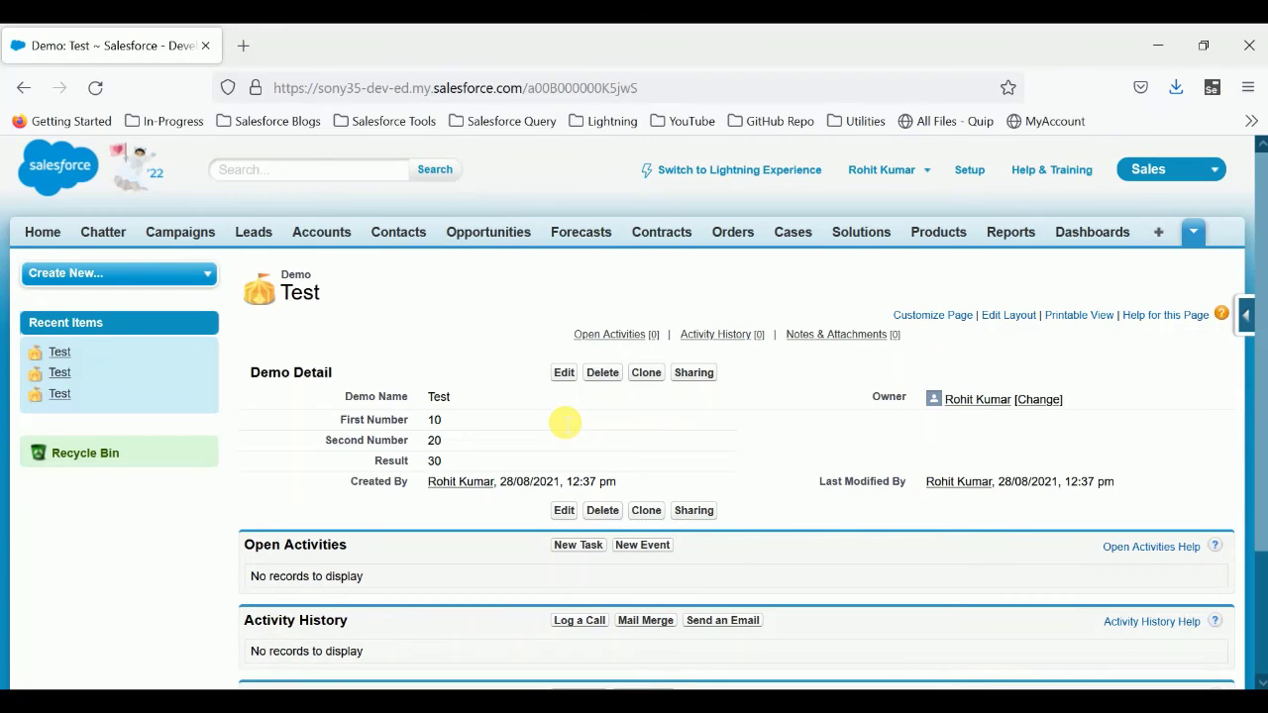
key(alt+Tab)
key(alt+Tab)
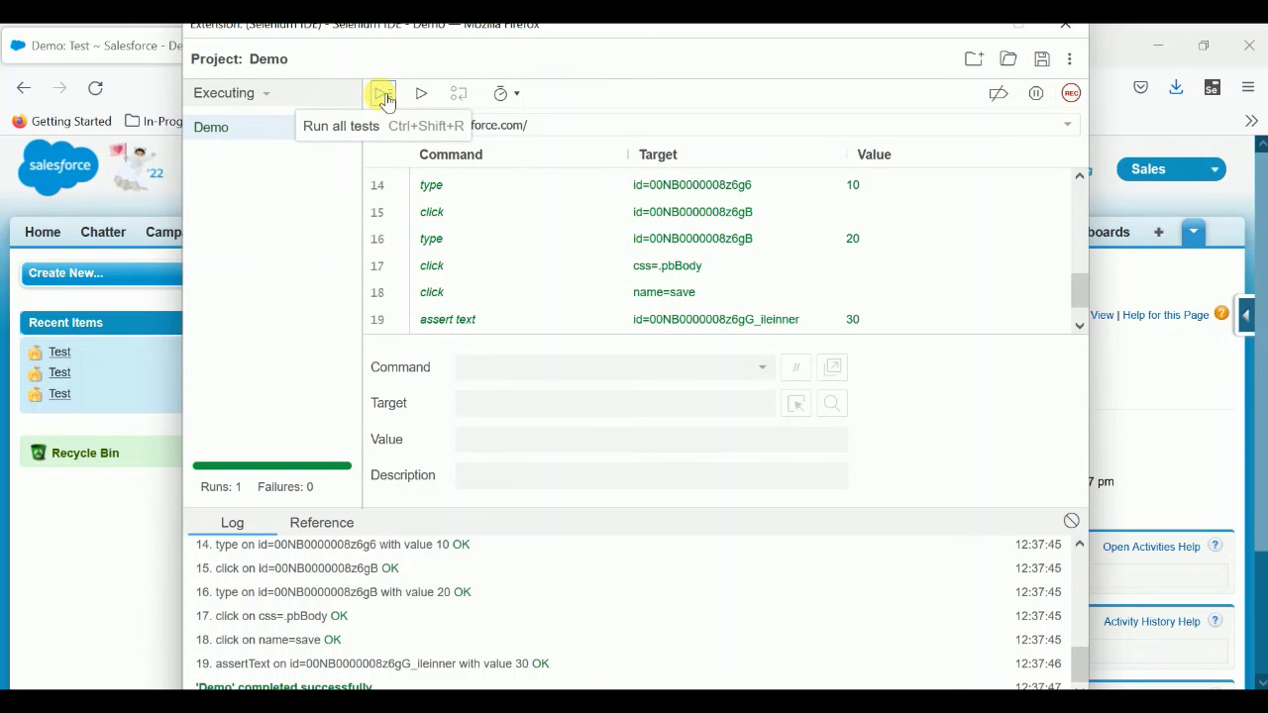
Rerun the Demo test, maximize its browser, and check the failed assert text on the empty Result
click(382, 94)
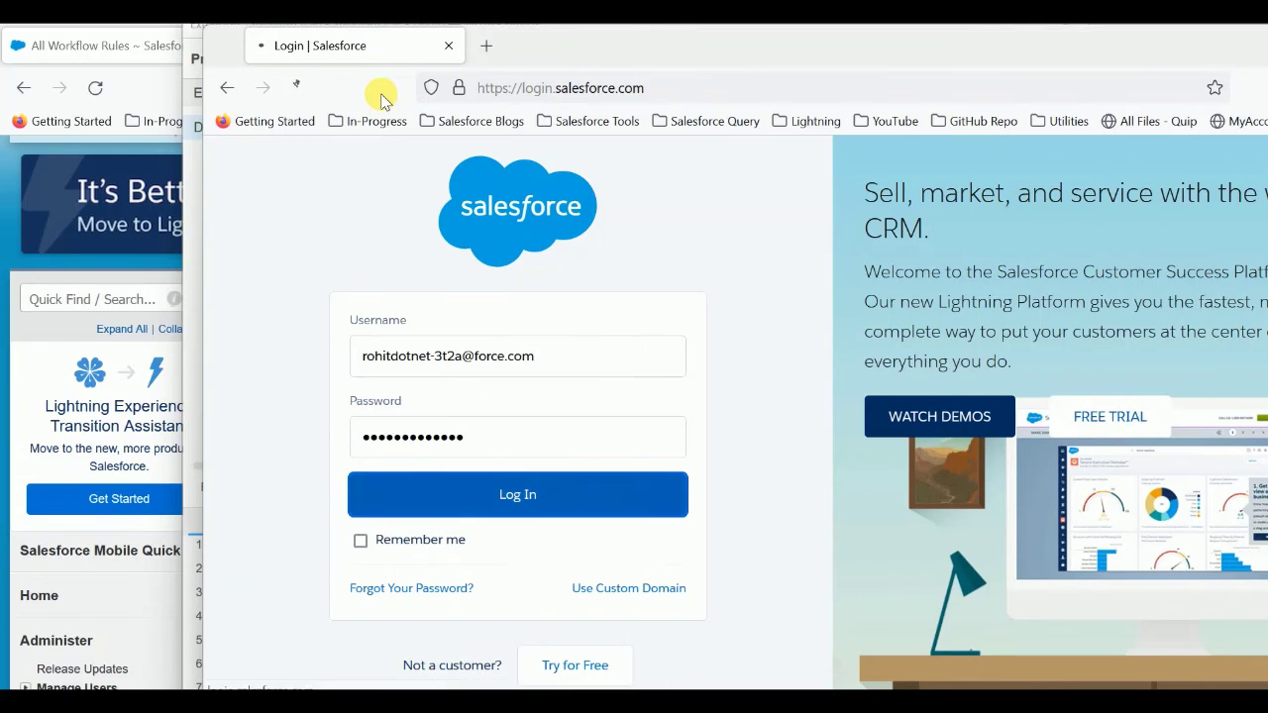
double_click(1080, 51)
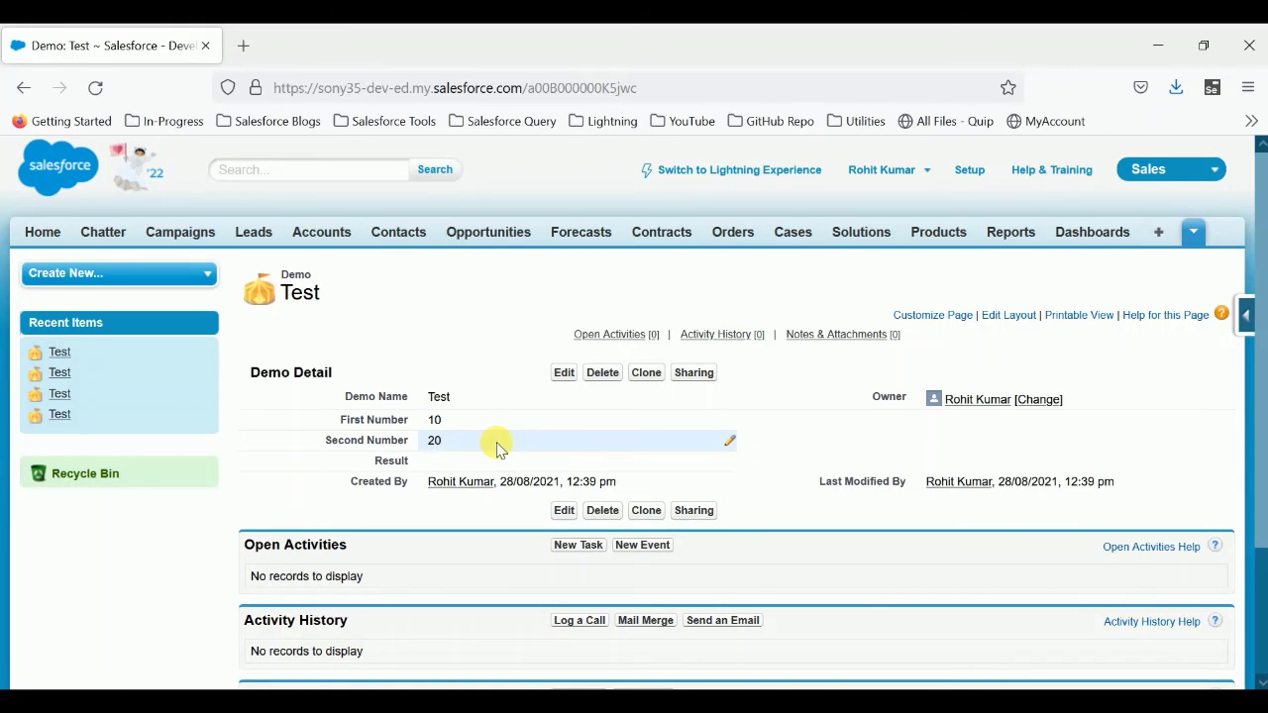
key(alt+Tab)
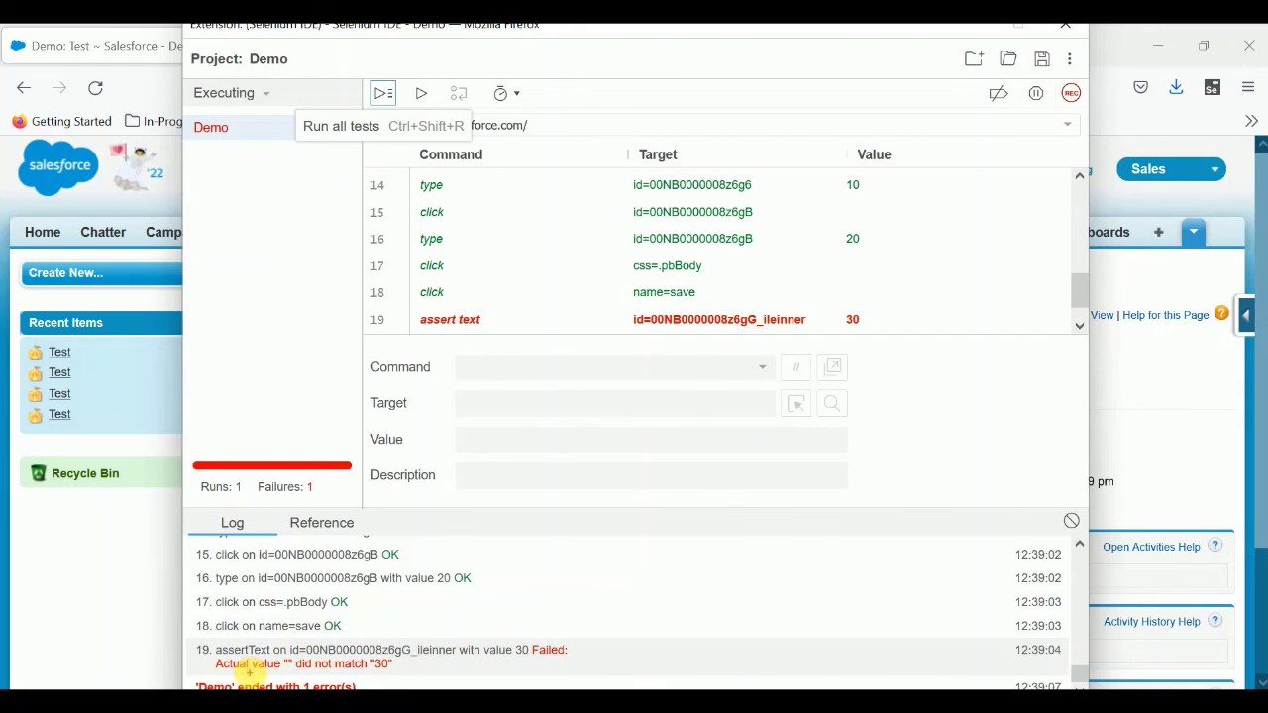
drag(289, 679, 406, 679)
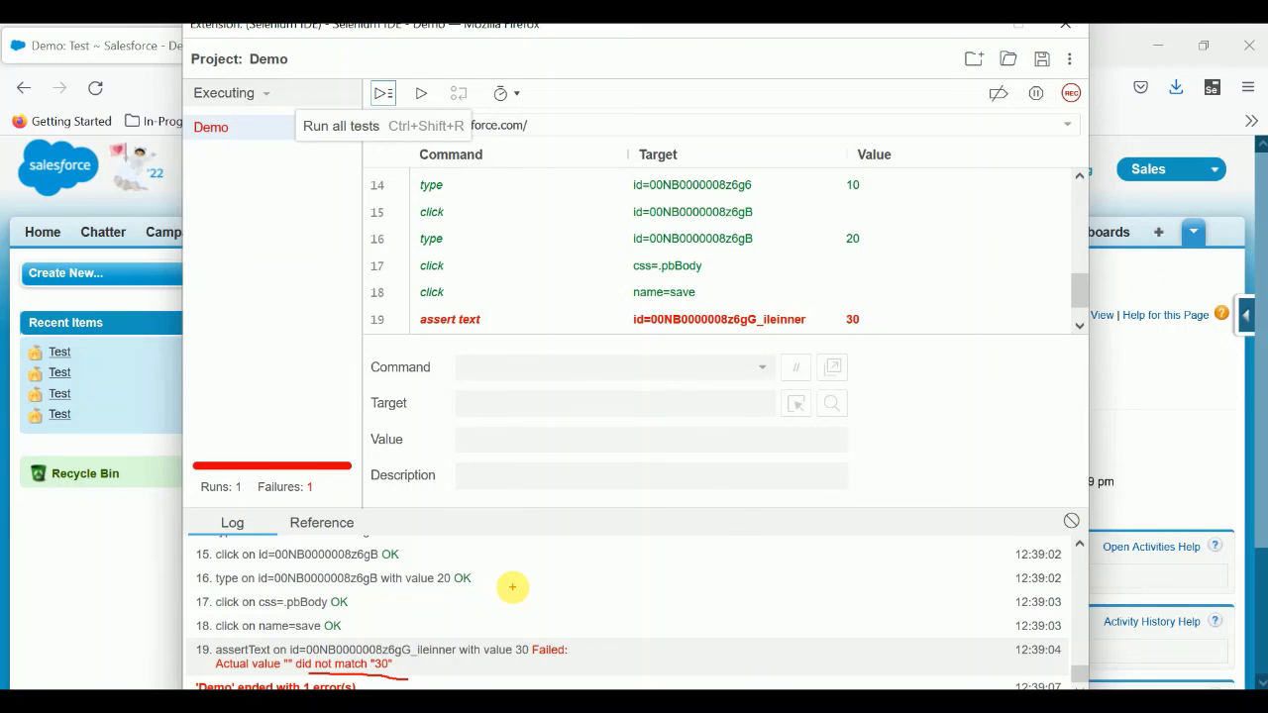
key(Escape)
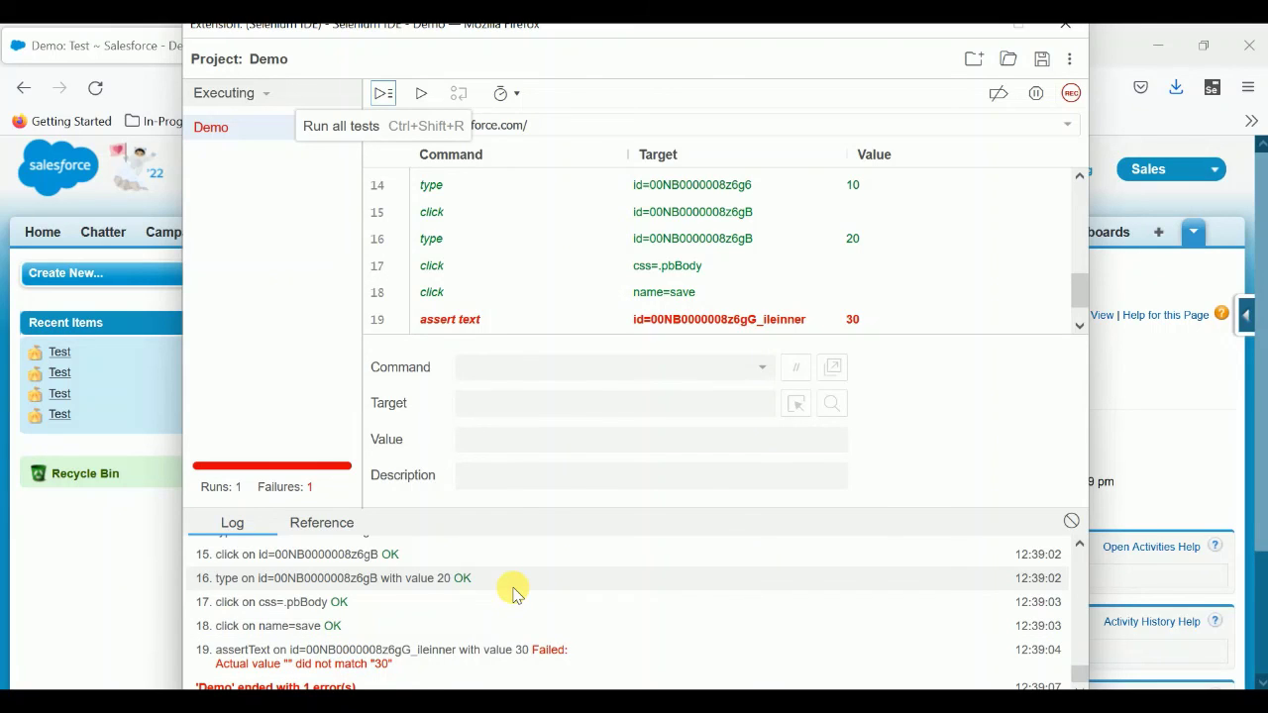